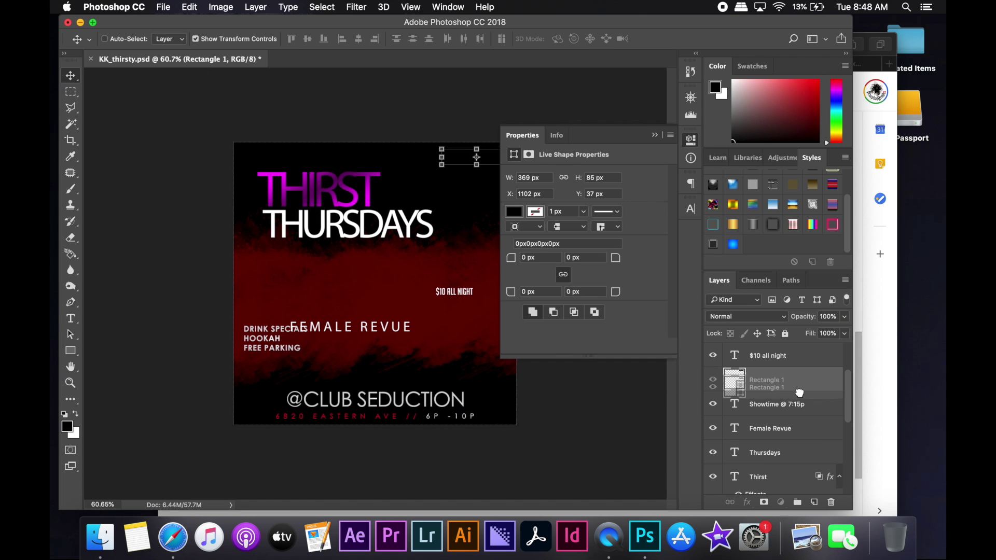
Step: Add an inside white stroke to Rectangle 1 in Layer Style
left_click_drag(593, 113, 497, 153)
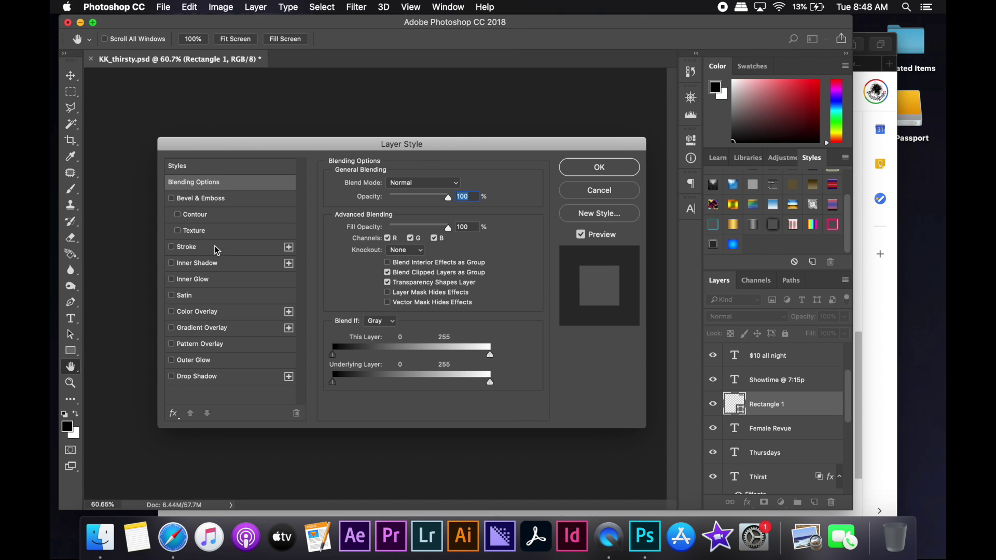
left_click(186, 247)
left_click(817, 199)
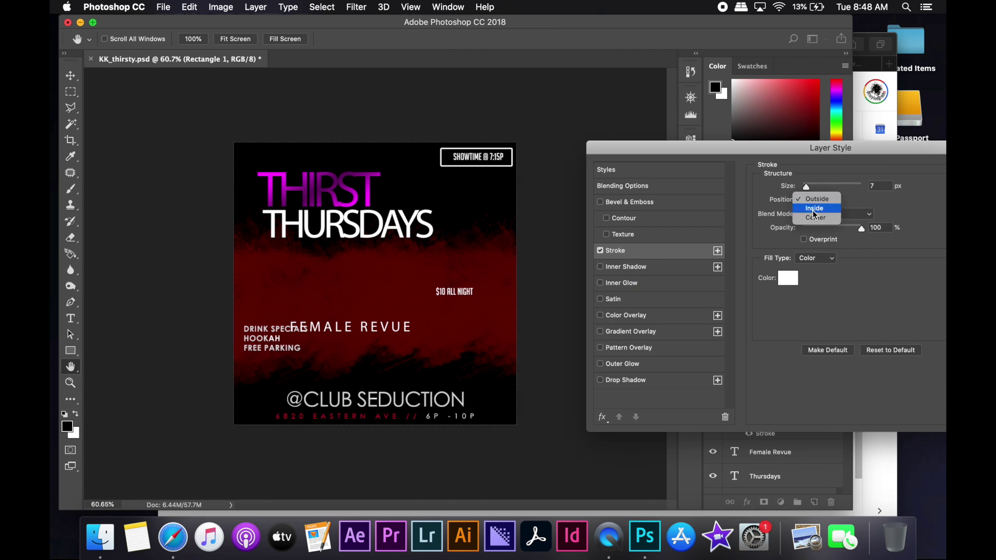
key("Return")
left_click(777, 379)
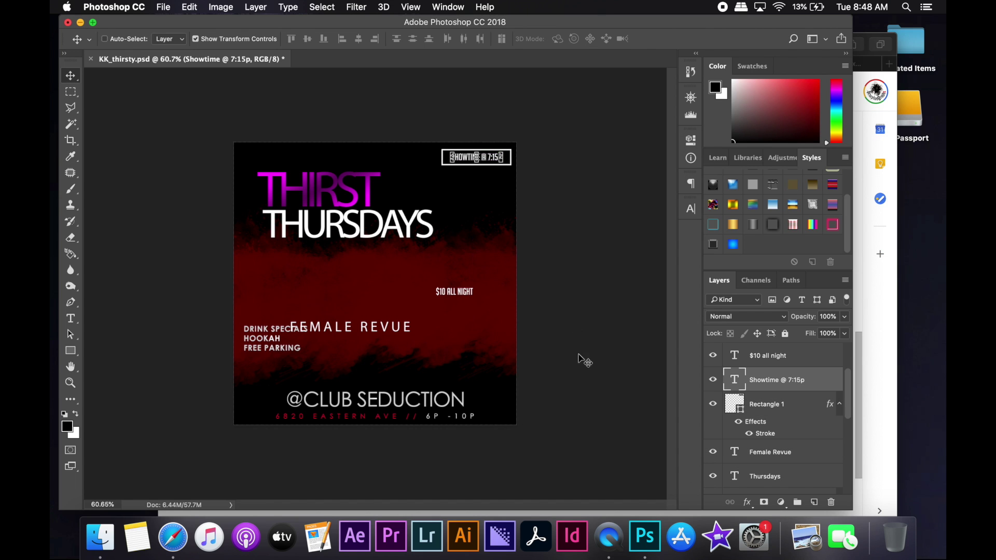
Step: Set the SHOWTIME @ 7:15P text tracking to 50 and nudge it into place
left_click(691, 208)
left_click(666, 255)
left_click(644, 371)
left_click_drag(498, 325, 486, 320)
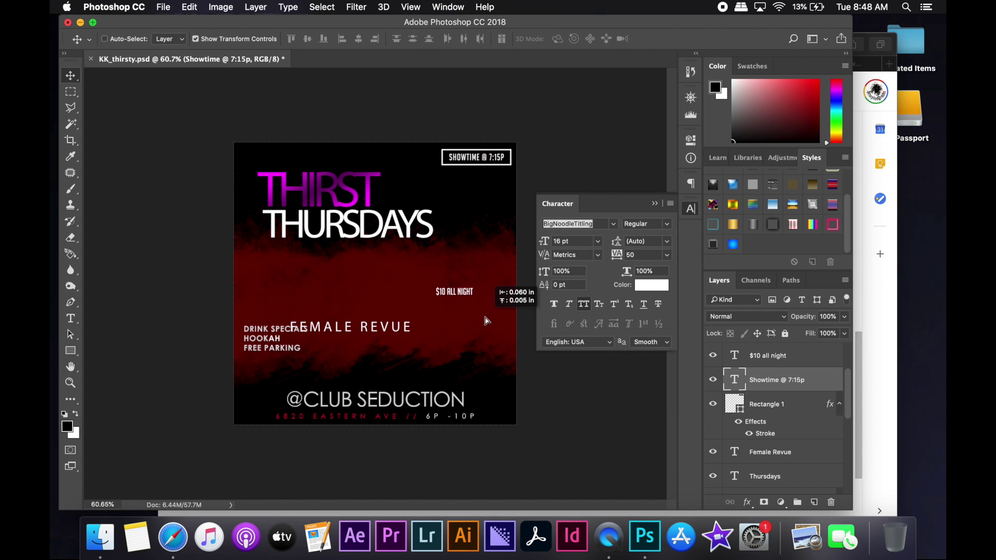
Step: Save the flyer with File > Save
left_click(163, 7)
left_click(177, 126)
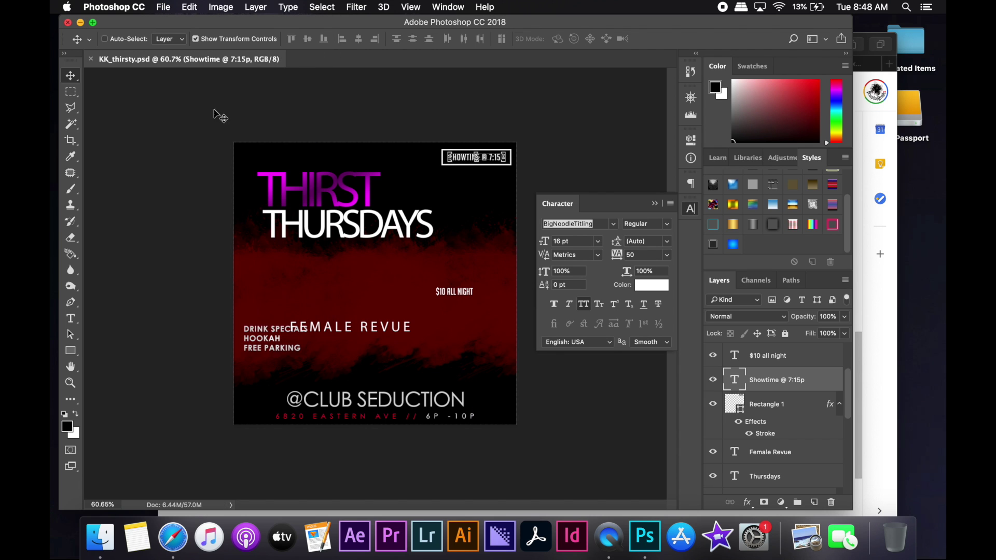
left_click(794, 359)
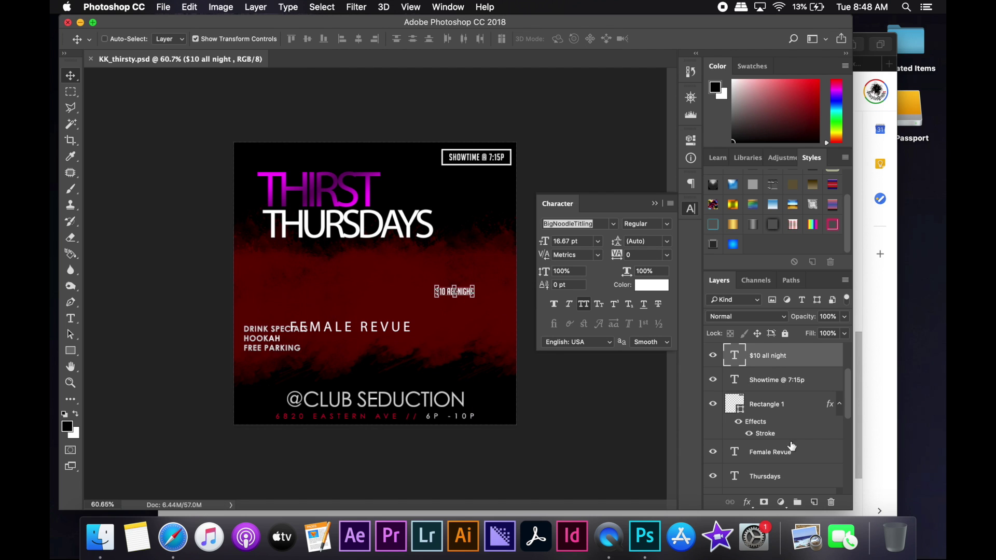
Step: Paste $10 ALL NIGHT onto its own line at the top of the perks list
key("ctrl+z")
key("t")
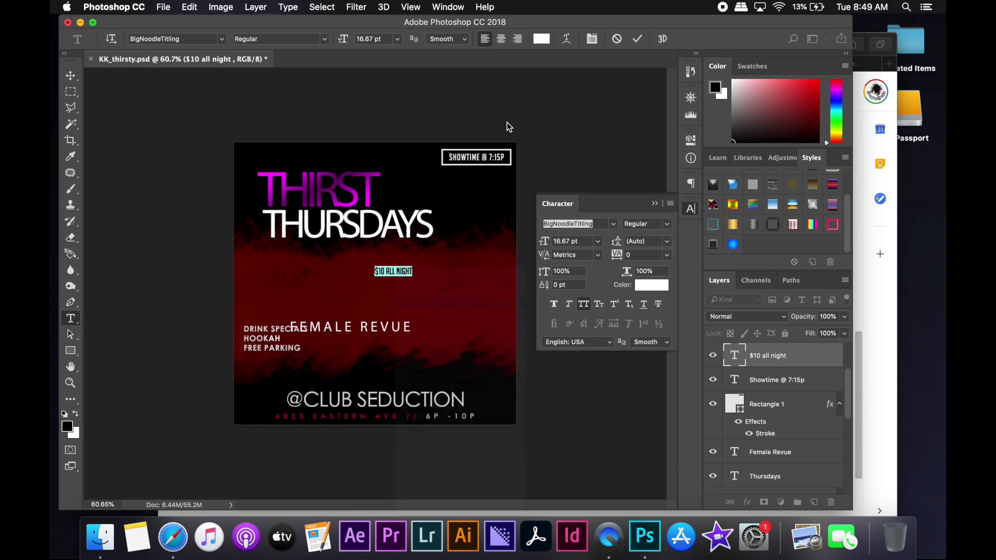
left_click(243, 329)
key("Return")
type("$10 ALL NIGHT")
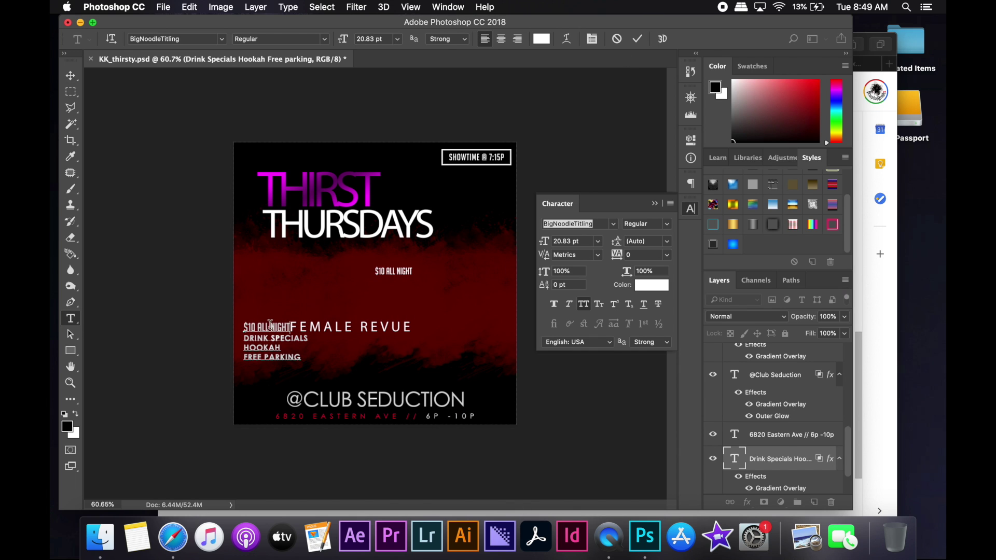
key("ctrl+Return")
Step: Set the perks list in Century Gothic at 14 pt
left_click(613, 223)
left_click(576, 311)
left_click(666, 224)
left_click(598, 241)
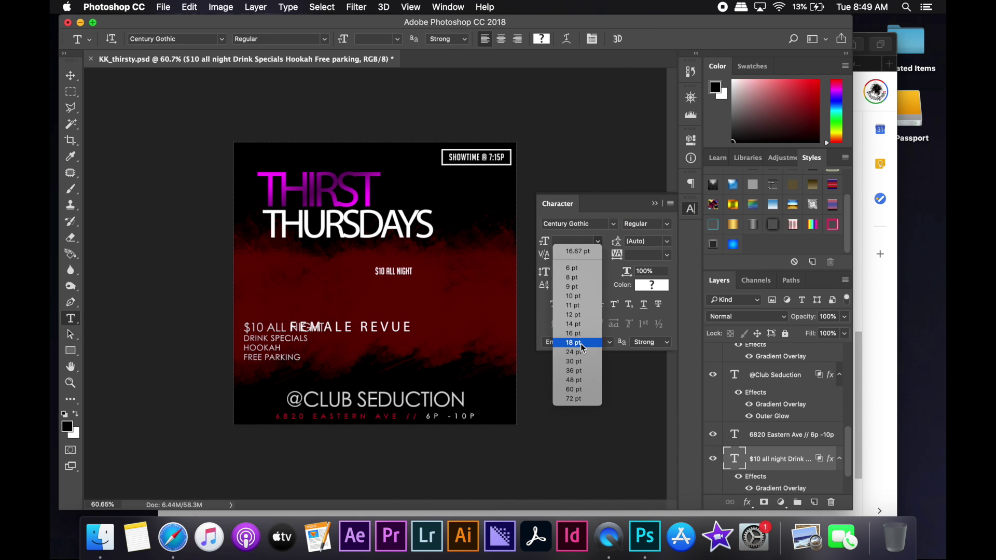
left_click(571, 324)
Step: Move the HOOKAH line to the top of the perks list
left_click(298, 332)
double_click(262, 348)
key("ctrl+c")
left_click(243, 329)
key("ctrl+v")
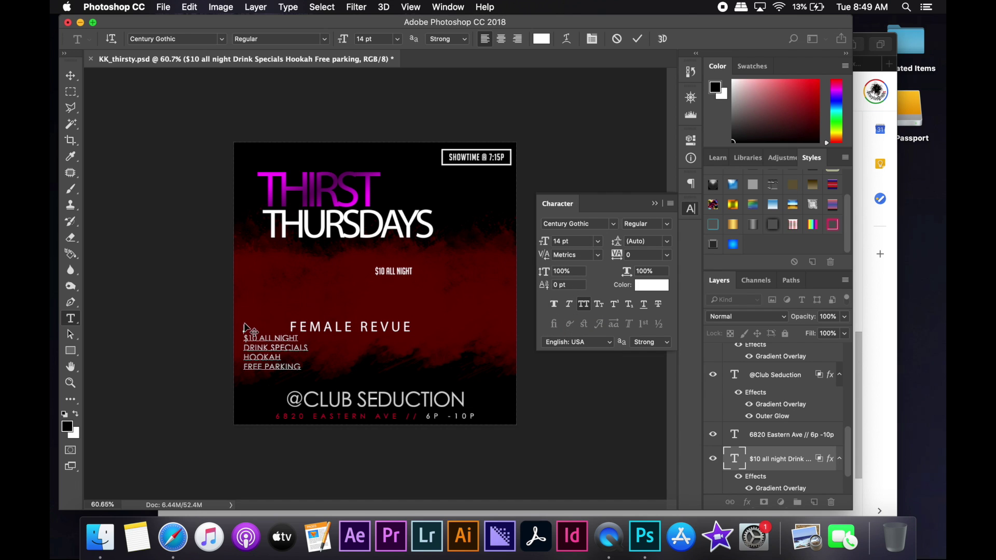
double_click(262, 357)
key("BackSpace")
key("BackSpace")
Step: Move FREE PARKING above DRINK SPECIALS in the perks list
left_click(299, 339)
key("Return")
key("ctrl+v")
triple_click(273, 366)
key("BackSpace")
left_click(637, 39)
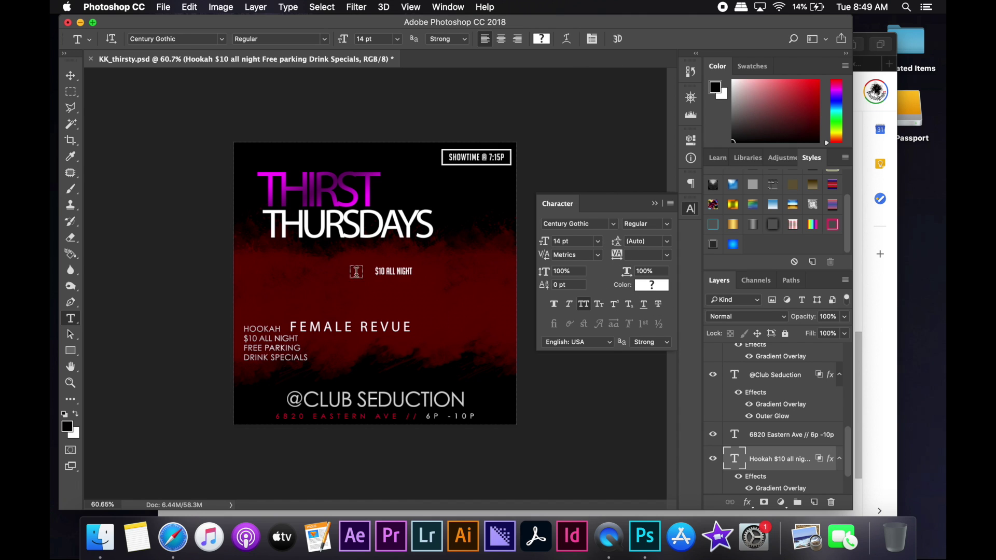
Step: Set FEMALE REVUE to LEMON MILK at 60 pt
key("v")
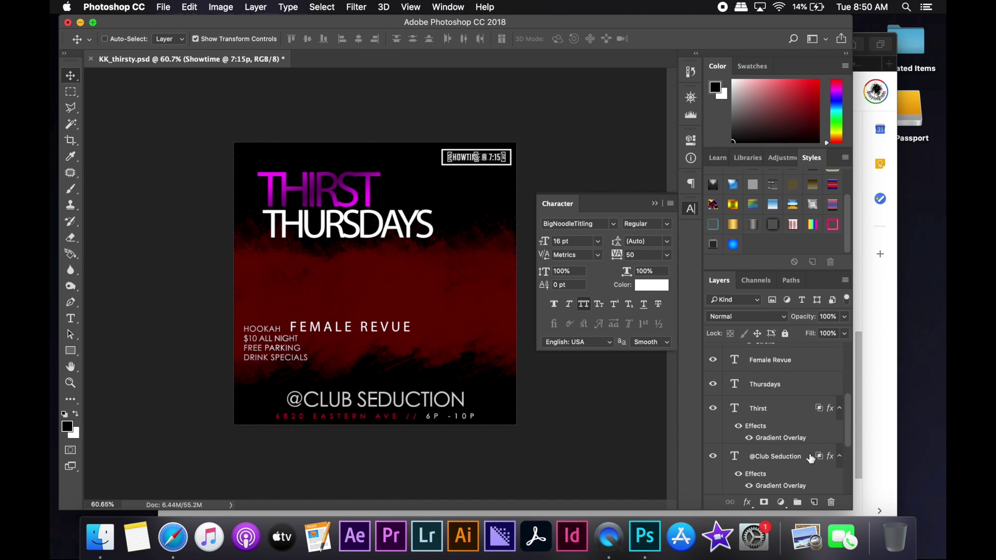
left_click(350, 327, "super")
left_click(613, 224)
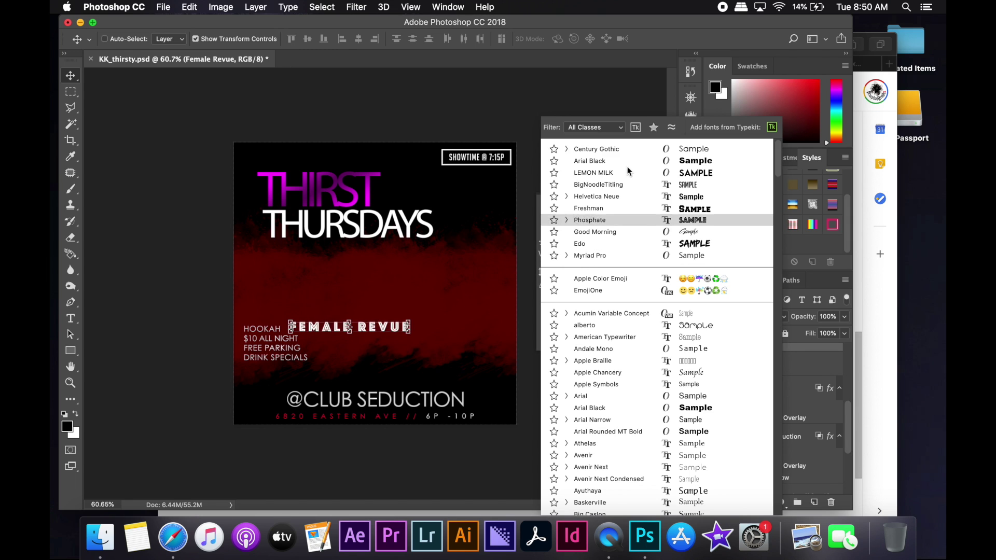
left_click(640, 174)
left_click(597, 241)
left_click(571, 393)
mouse_move(443, 367)
left_mouse_down()
mouse_move(425, 355)
mouse_move(440, 363)
left_mouse_up()
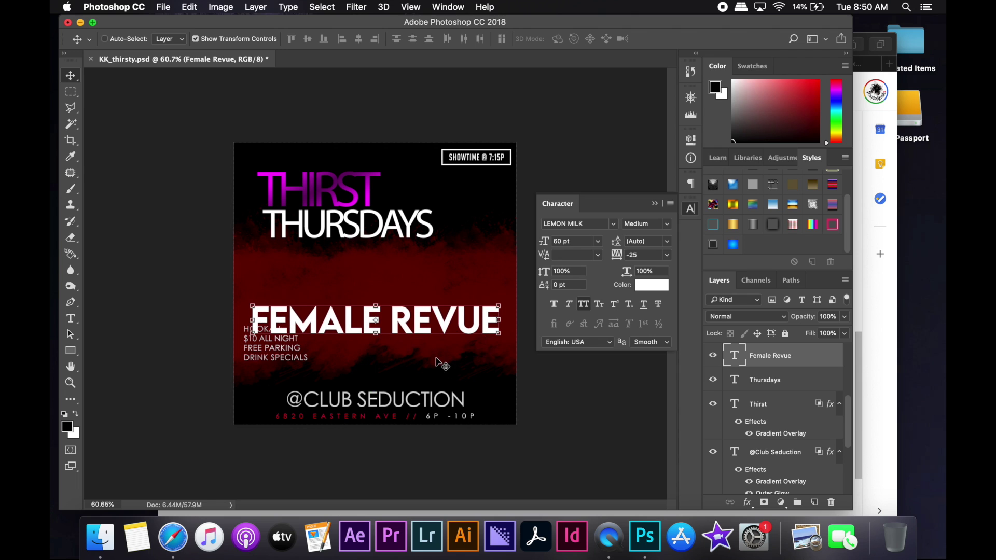
Step: Drag the perks list beneath SHOWTIME and right-align it
scroll(783, 455, "down", 3)
left_click(778, 458)
left_click_drag(276, 344, 481, 187)
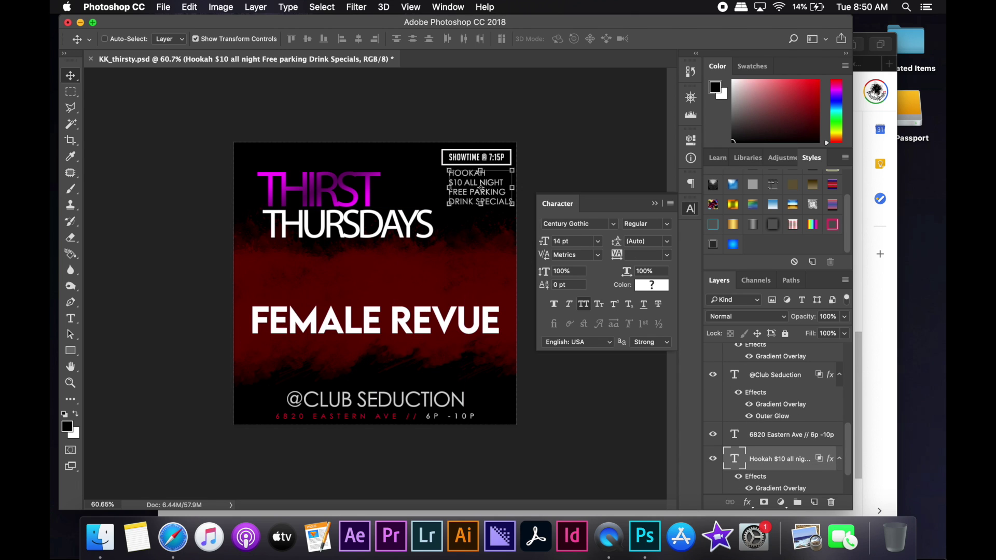
left_click(690, 186)
left_click(586, 200)
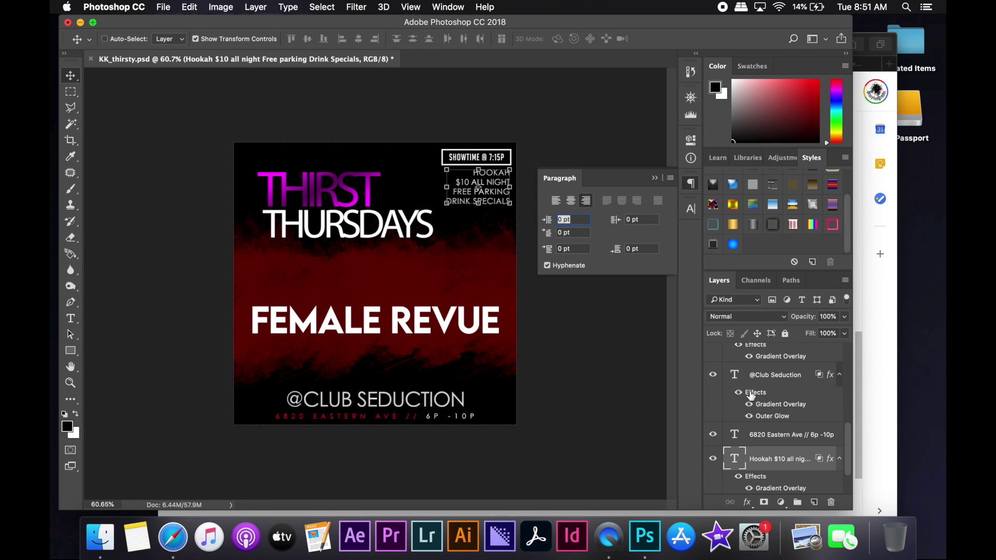
scroll(762, 392, "up", 3)
left_click(773, 383)
left_click_drag(374, 320, 374, 374)
left_click(773, 458)
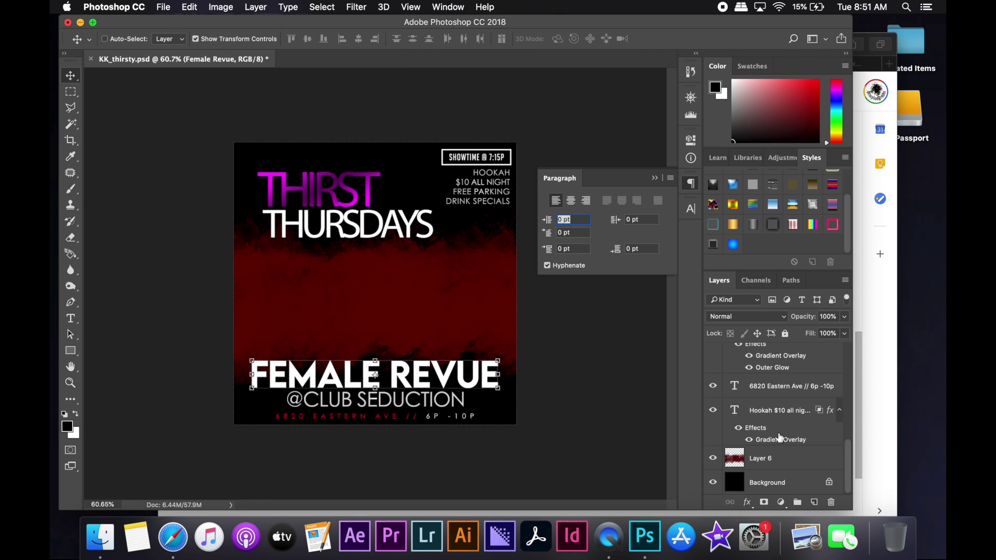
Step: Set THURSDAYS to LEMON MILK at 80 pt and move it lower
left_click_drag(482, 304, 483, 317)
left_click_drag(348, 224, 356, 319)
left_click(688, 213)
left_click(613, 224)
left_click(576, 150)
left_click(667, 254)
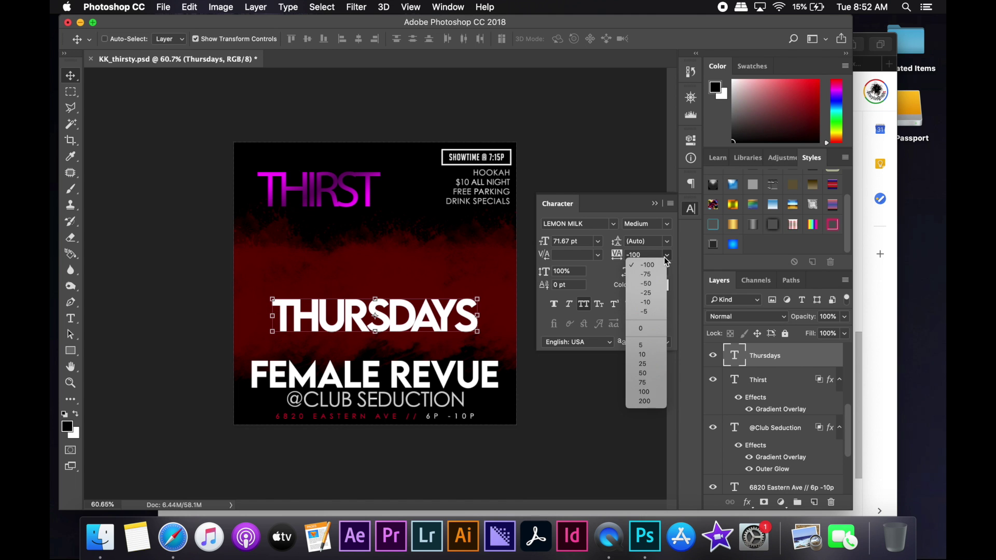
left_click(598, 241)
left_click(576, 402)
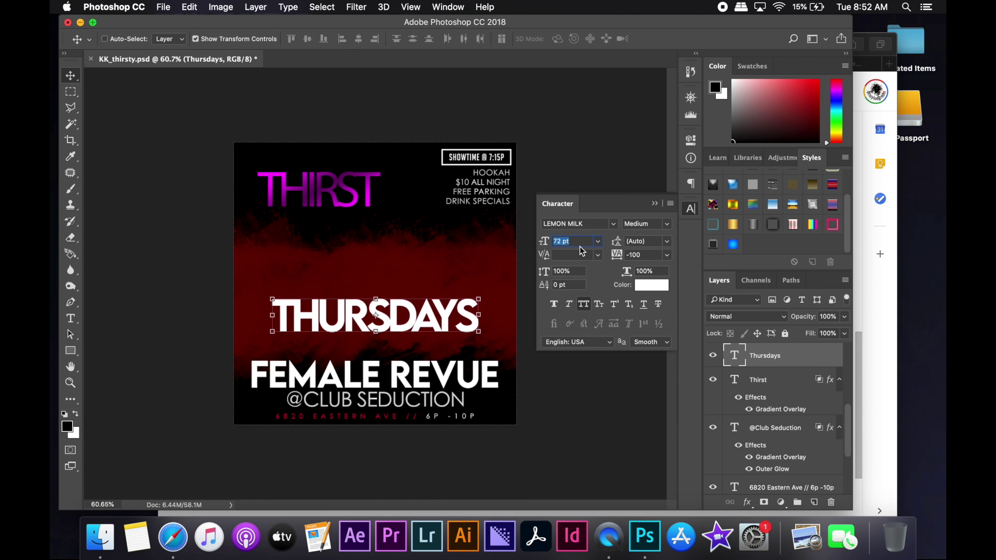
key("Return")
left_click_drag(375, 315, 374, 324)
Step: Make THIRST plain red LEMON MILK above THURSDAYS, clearing its layer style
left_click(758, 380)
left_click(613, 224)
left_click(258, 413)
left_click_drag(337, 195, 330, 282)
left_click(652, 285)
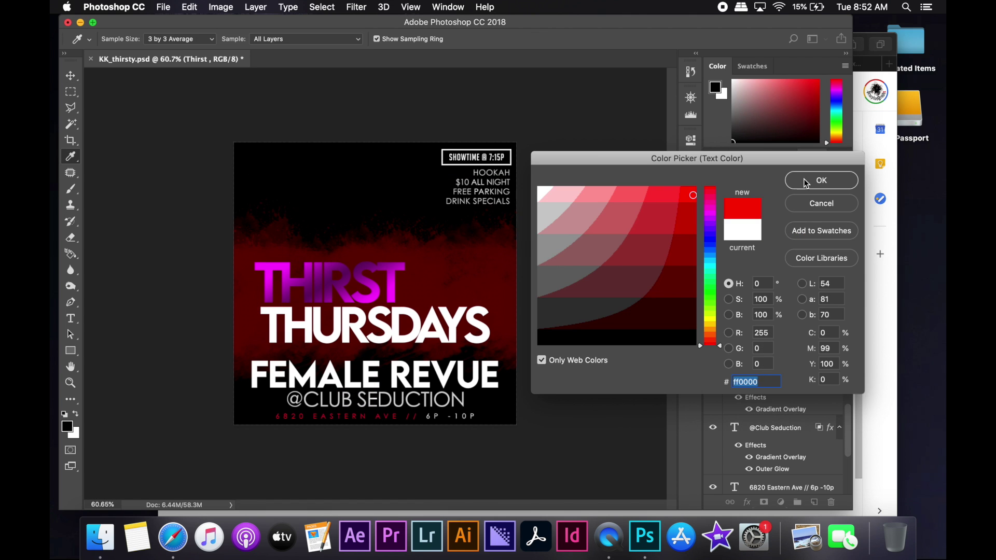
left_click(823, 178)
right_click(768, 380)
left_click(695, 487)
Step: Size THIRST to 130 pt with -65 letter spacing
type("130")
key("Return")
left_click(666, 255)
left_click(643, 281)
left_click_drag(453, 286, 461, 285)
left_click(667, 255)
left_click(646, 294)
left_click(666, 255)
left_click(646, 283)
left_click(667, 254)
left_click(646, 274)
key("Return")
Step: Select both THIRST and THURSDAYS, then deselect them
left_click(789, 358, "shift")
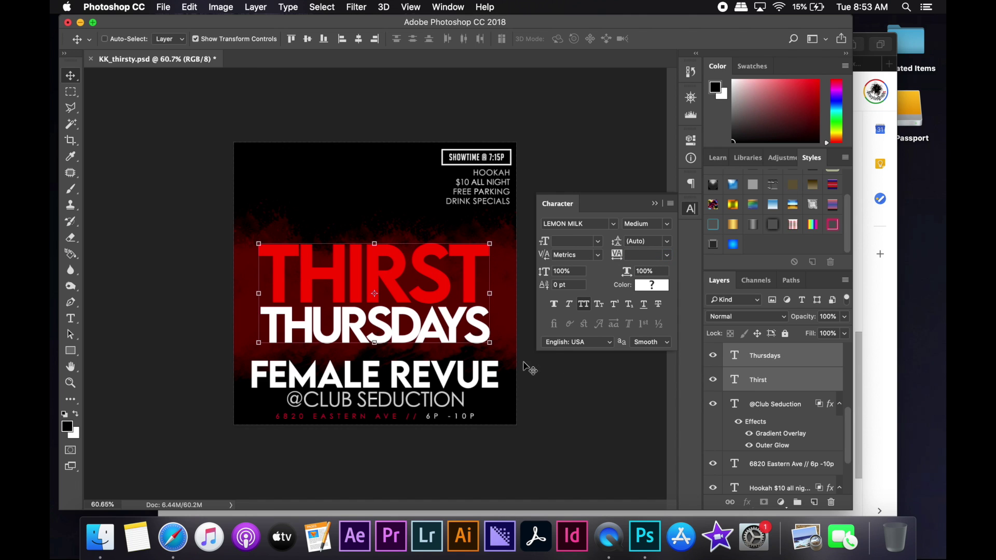
key("m")
left_click(775, 404)
scroll(775, 415, "up", 3)
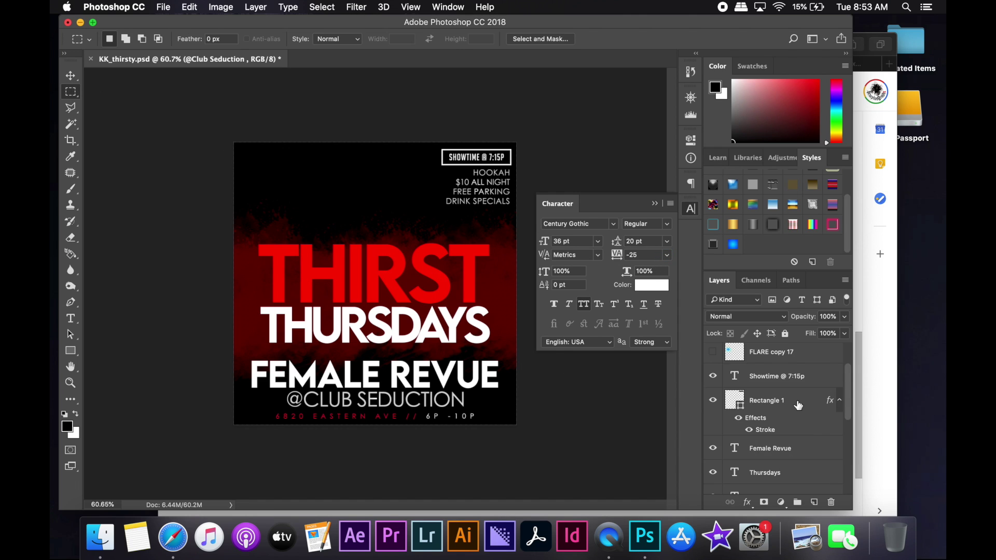
Step: Make Female Revue white Maghrib script at 72 pt
left_click(771, 448)
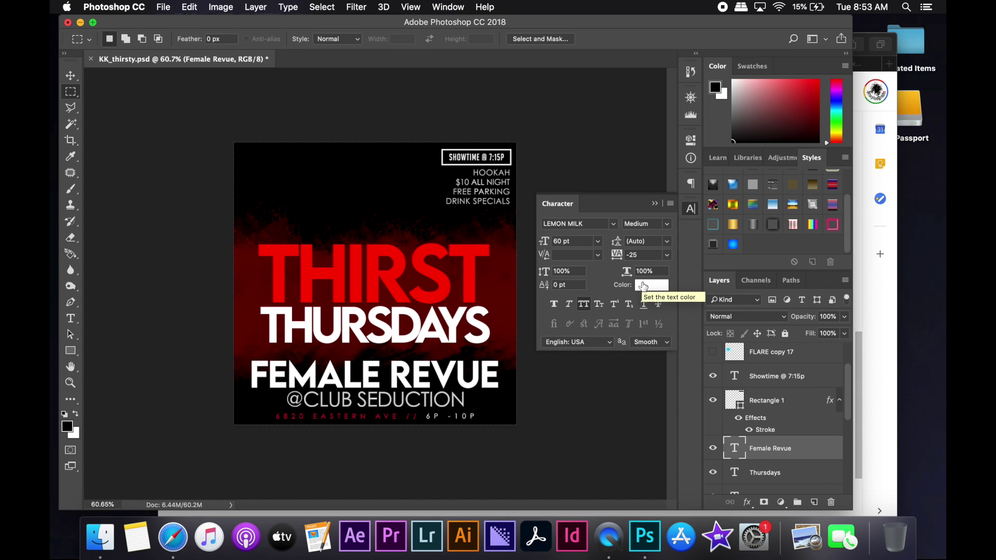
left_click(644, 286)
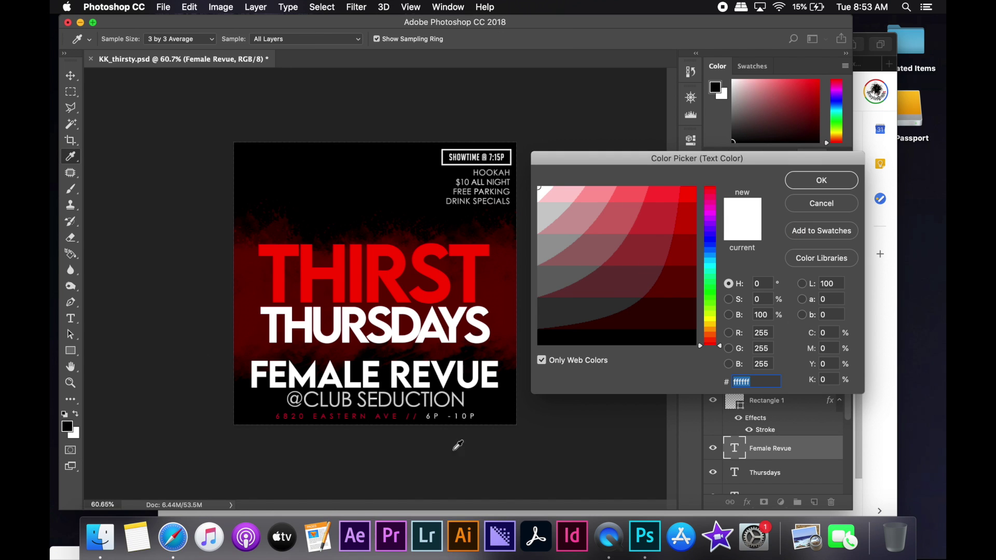
left_click(822, 182)
left_click(612, 228)
scroll(612, 312, "down", 5)
scroll(637, 366, "down", 5)
scroll(637, 366, "down", 5)
left_click(582, 290)
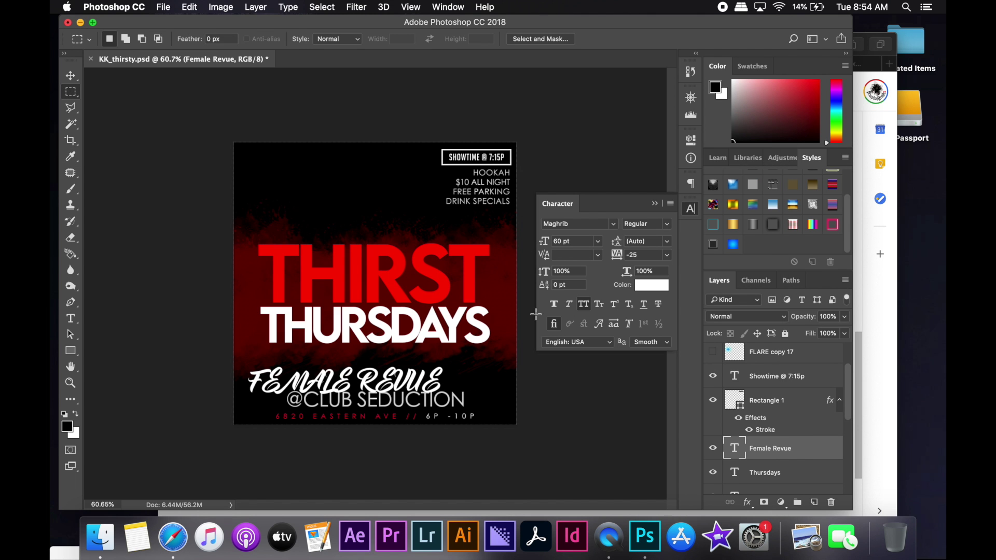
left_click(598, 241)
left_click(570, 402)
Step: Nudge Female Revue up and give it an upper arc warp
key("v")
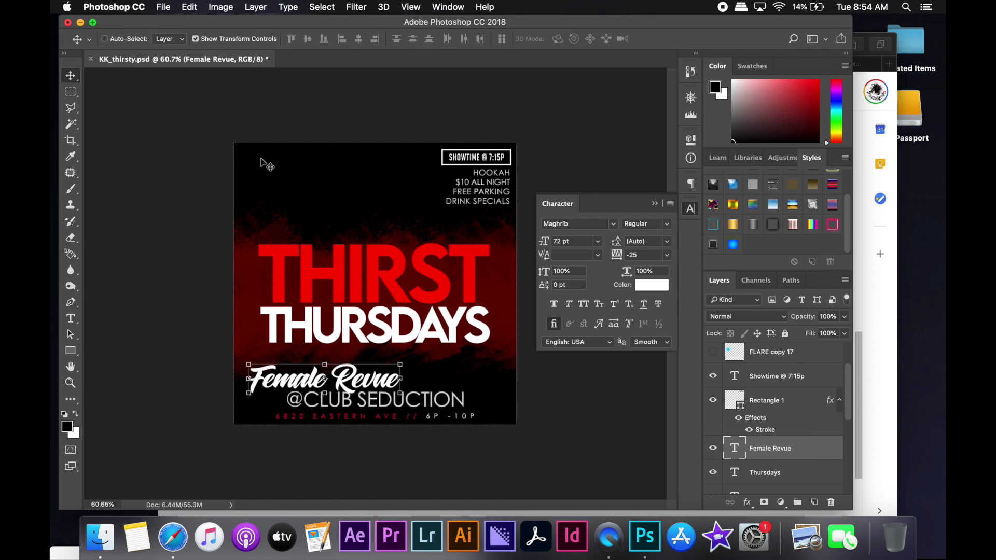
key("shift+Up")
key("shift+Up")
key("shift+Up")
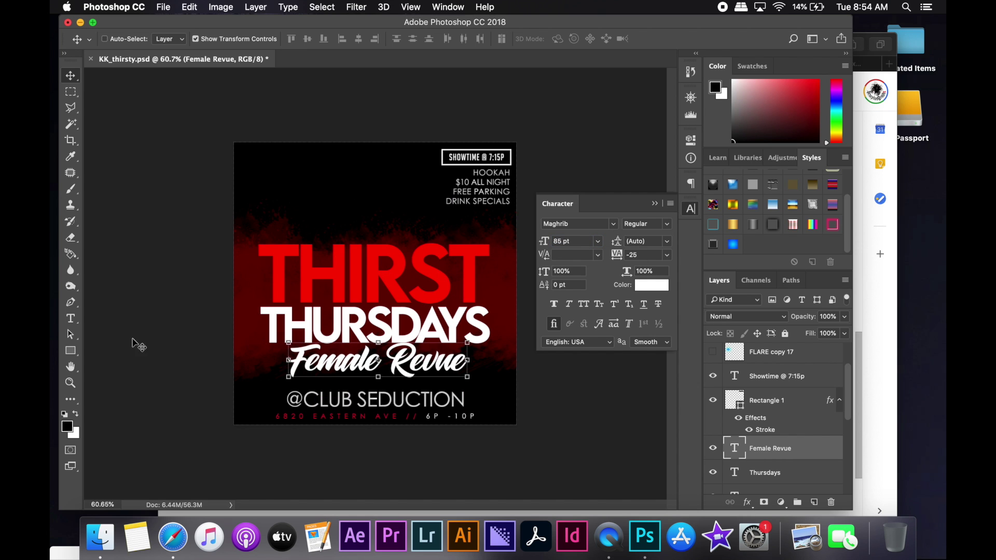
key("t")
left_click(570, 38)
left_click(592, 196)
left_click(588, 255)
left_click(591, 199)
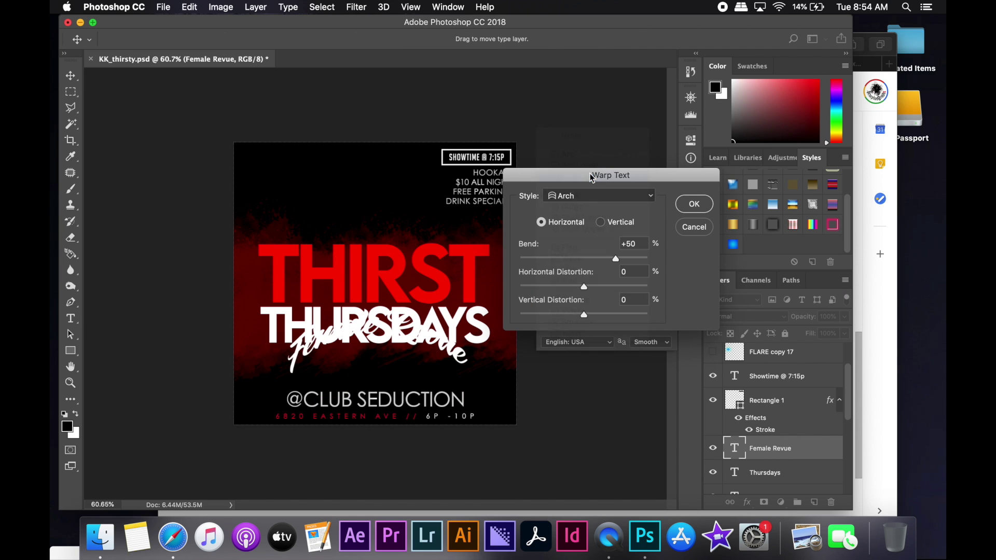
left_click(590, 175)
key("Return")
Step: Enlarge Female Revue to 120 pt and position it over the lower flyer
key("v")
left_click_drag(363, 182, 360, 198)
key("Return")
left_click_drag(452, 366, 453, 374)
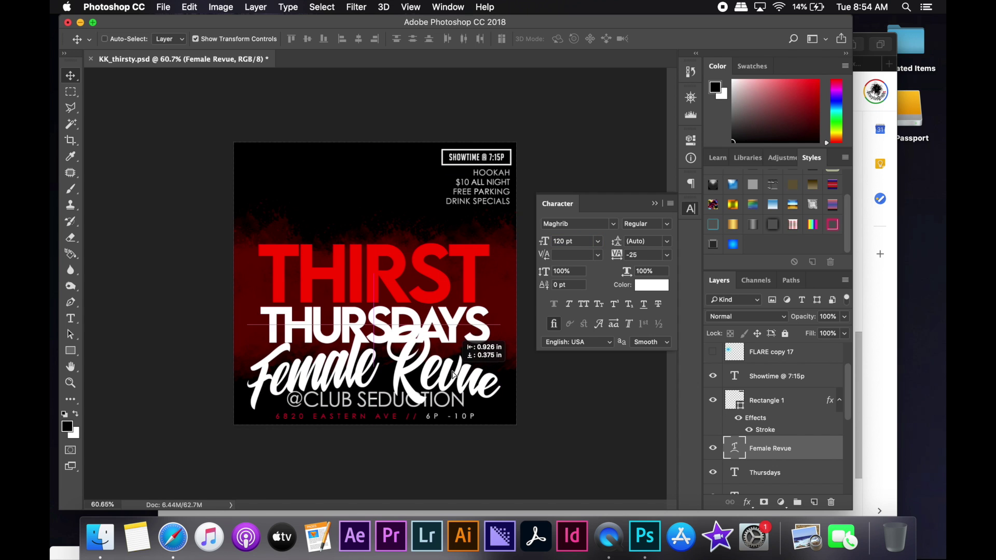
left_click_drag(453, 375, 481, 356)
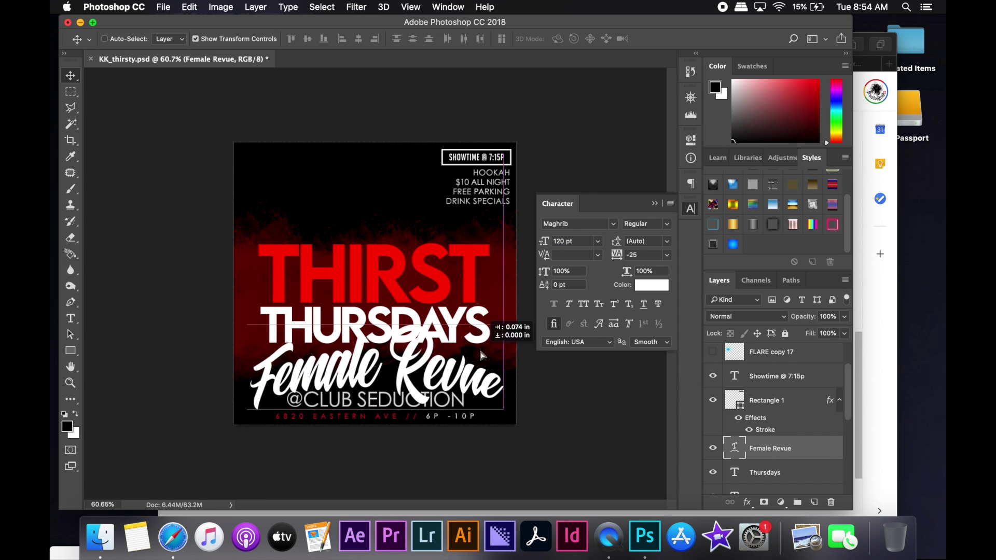
left_click(786, 400)
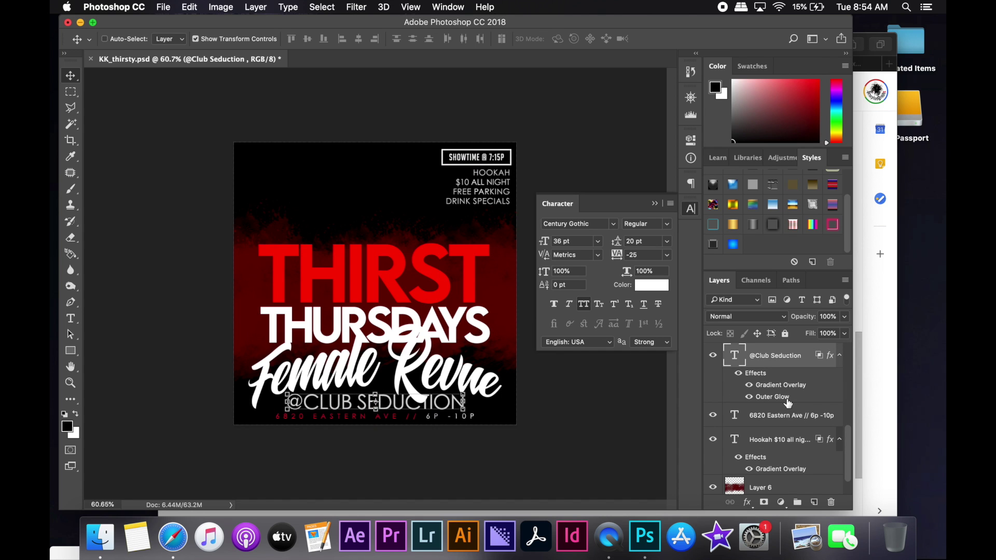
left_click(668, 255)
left_click(644, 325)
left_click(598, 242)
left_click(571, 357)
mouse_move(427, 343)
left_mouse_down()
mouse_move(435, 343)
mouse_move(427, 344)
left_mouse_up()
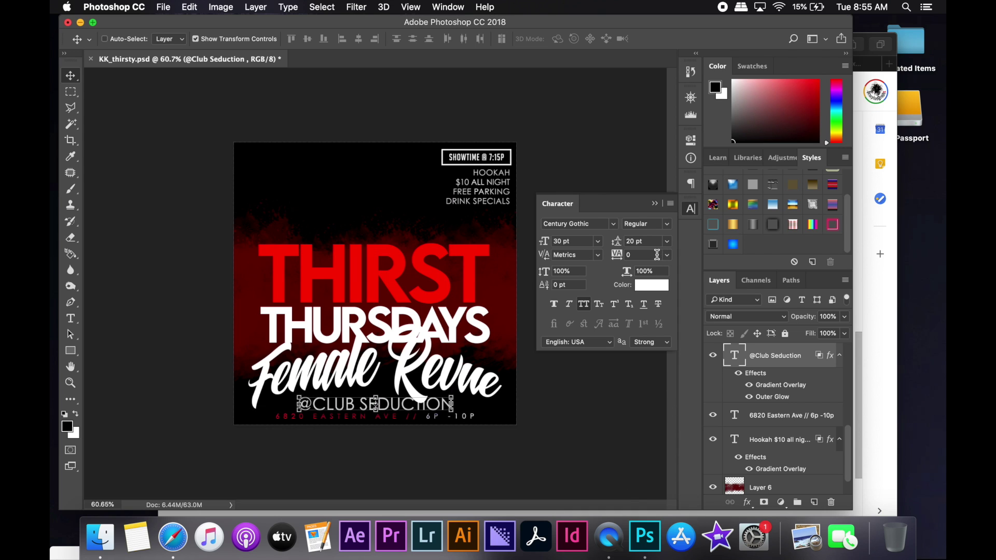
left_click(79, 322)
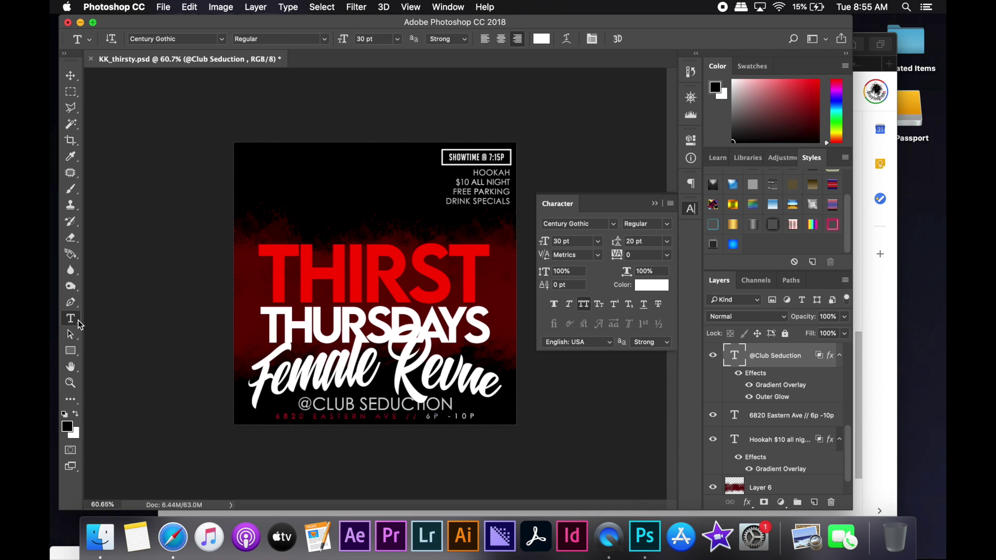
key("v")
scroll(845, 456, "down", 2)
left_click(840, 462)
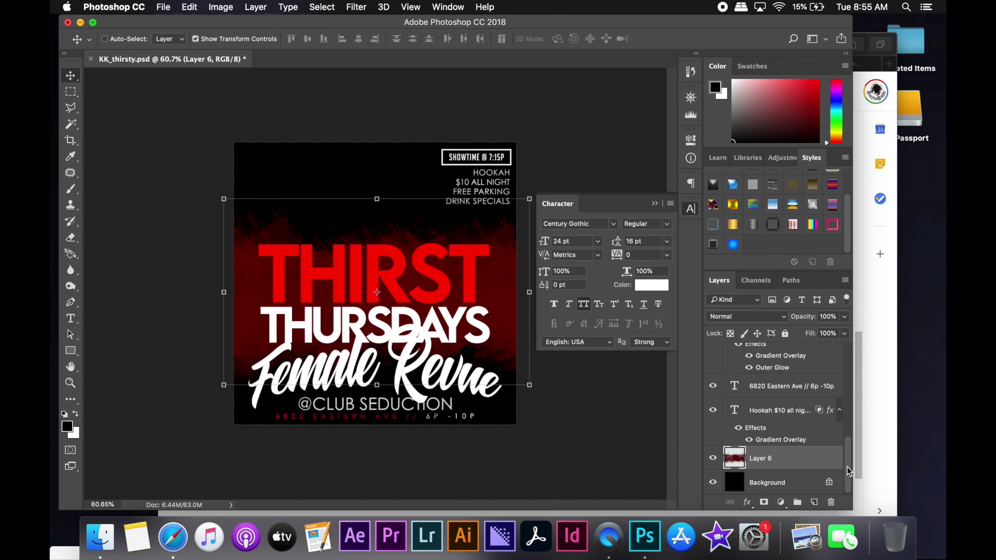
left_click(778, 410)
scroll(778, 415, "up", 3)
right_click(776, 423)
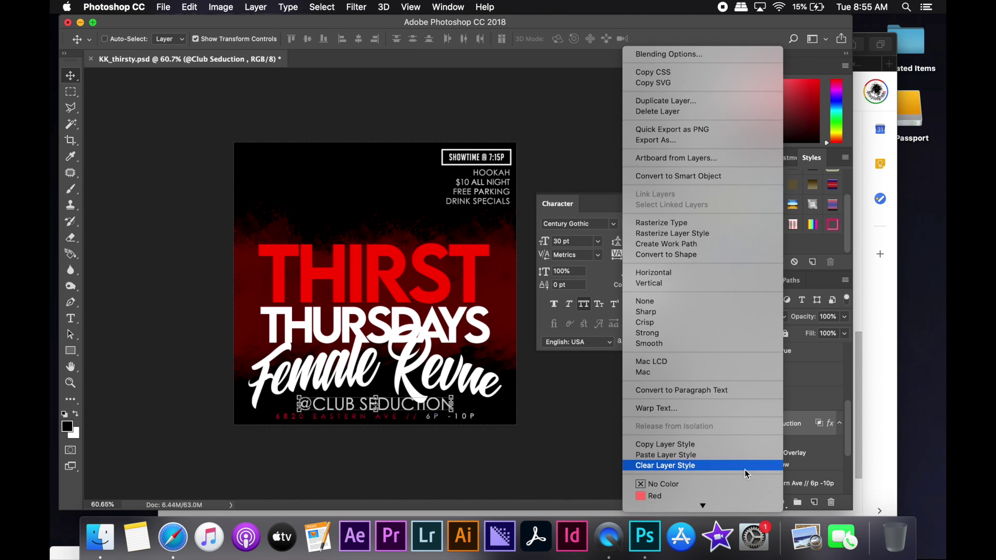
left_click(596, 362)
Step: Shift Layer 6's red background hue toward pink with Hue/Saturation
scroll(773, 415, "down", 3)
left_click(762, 458)
left_click(220, 7)
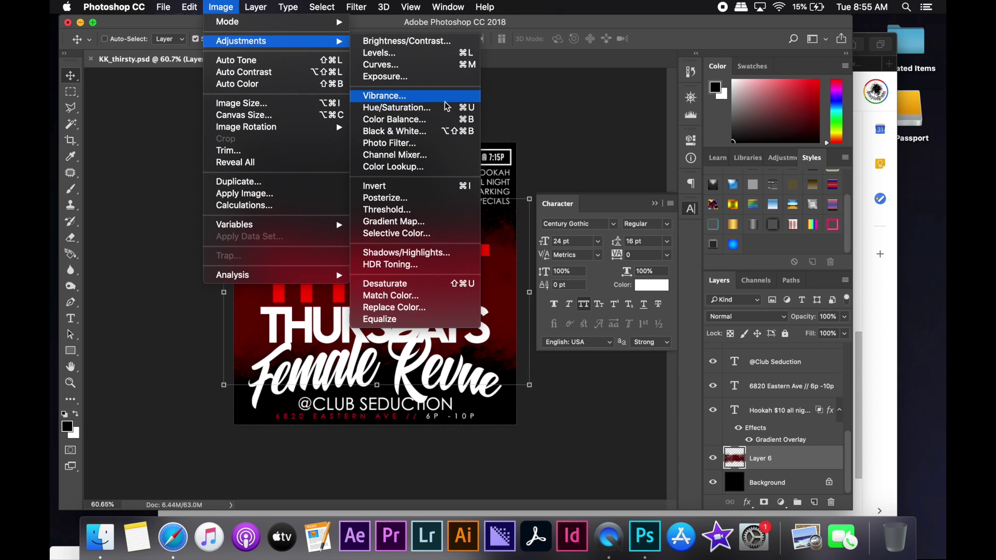
left_click(387, 104)
mouse_move(735, 179)
left_mouse_down()
mouse_move(747, 179)
mouse_move(711, 179)
left_mouse_up()
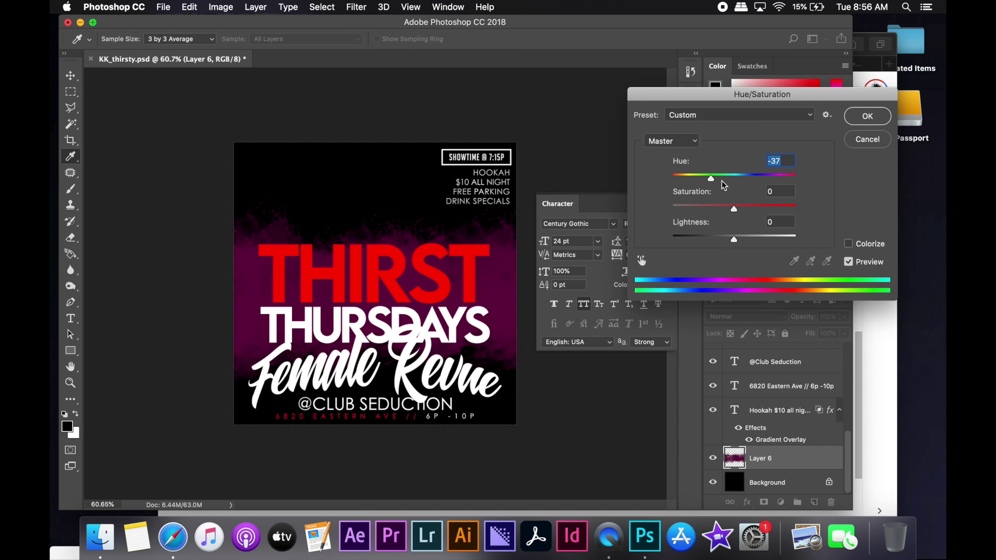
key("Return")
Step: Brighten the pink background with Brightness/Contrast
left_click(221, 7)
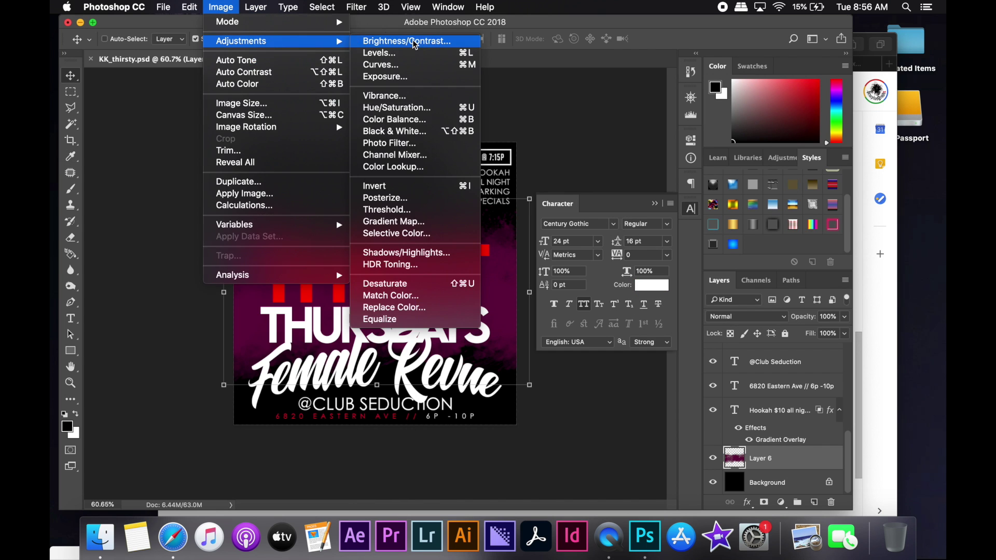
left_click(389, 38)
left_click_drag(767, 313, 778, 312)
left_click(865, 301)
key("v")
left_click(814, 415)
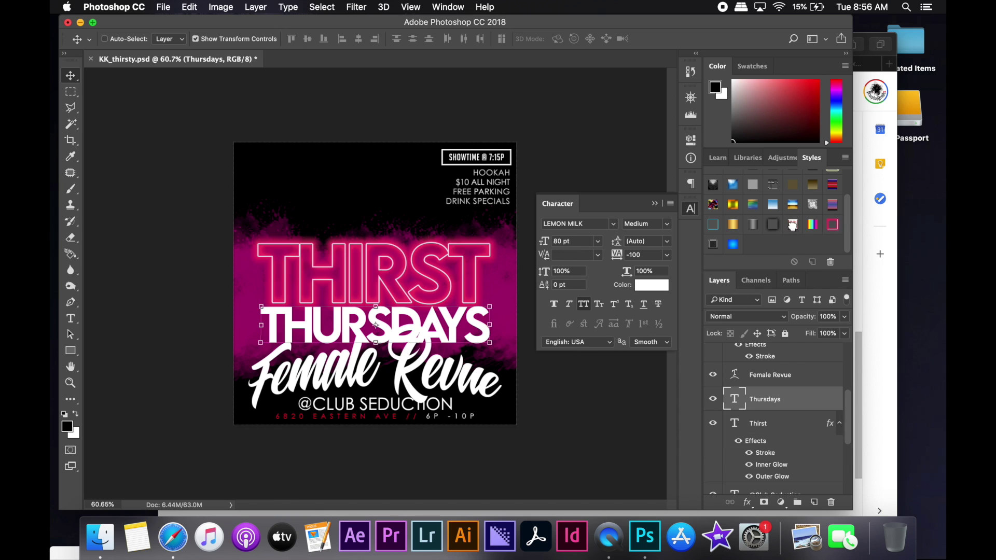
Step: Give THURSDAYS a glossy pink-metal Satin effect and switch off its Outer Glow
scroll(774, 445, "down", 2)
double_click(763, 428)
left_click_drag(507, 105, 763, 148)
left_click(533, 333)
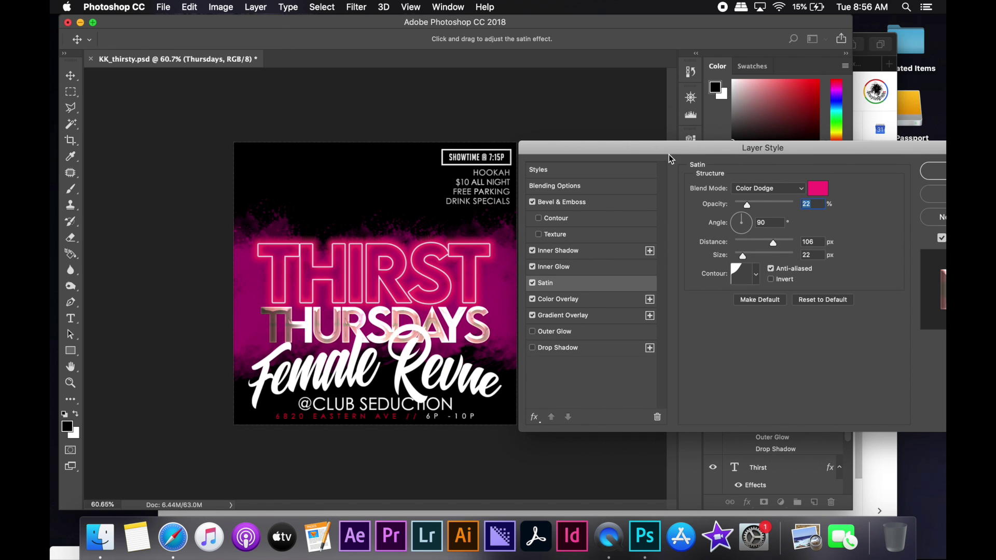
left_click(914, 171)
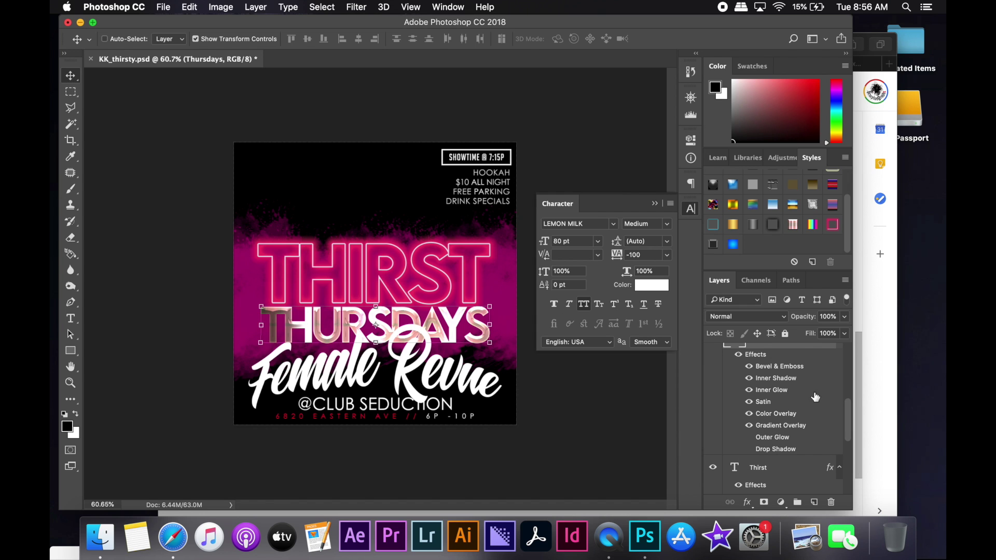
left_click(70, 318)
left_click_drag(276, 417, 420, 416)
left_click(669, 291)
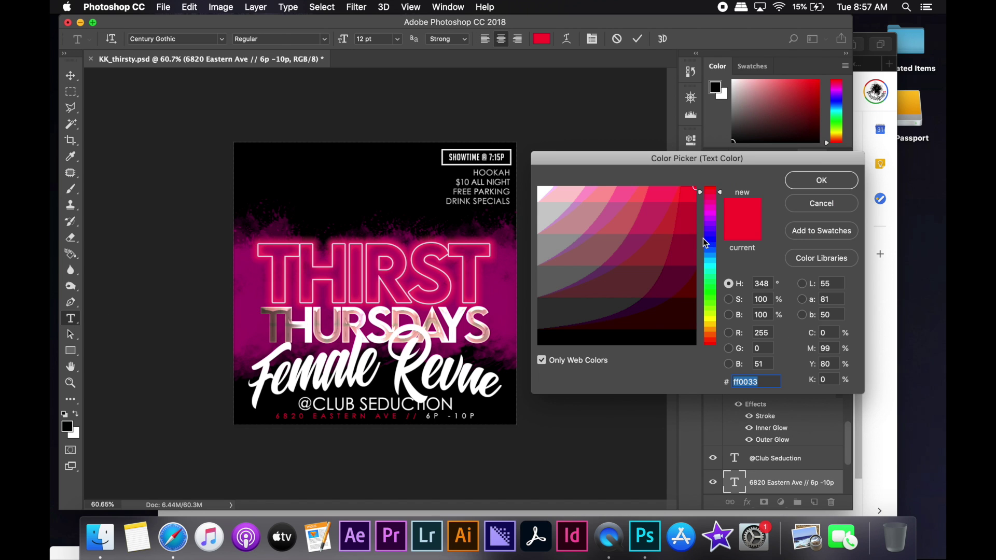
Step: Make the address line magenta and give its slashes a new colour
left_click_drag(709, 199, 709, 208)
left_click(838, 186)
left_click(409, 415)
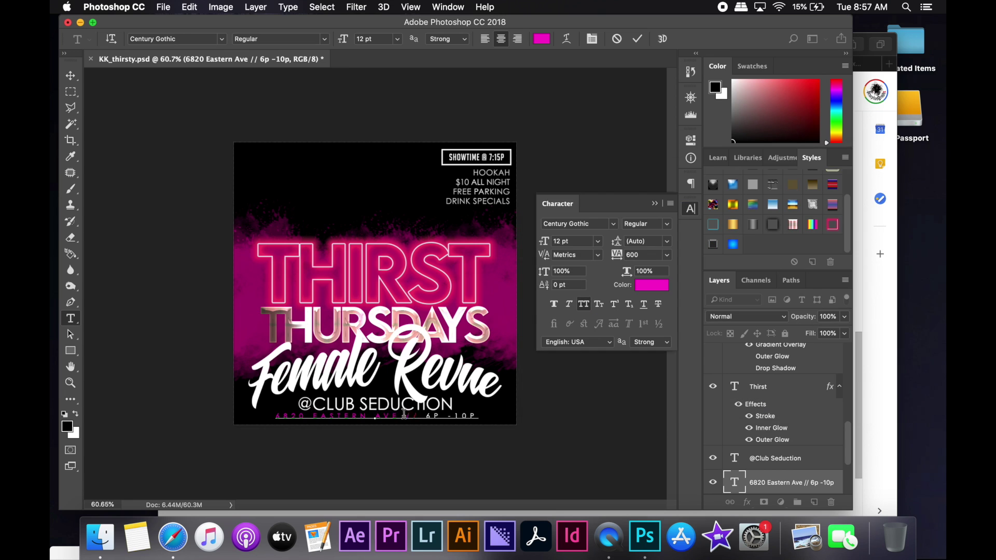
left_click(655, 292)
left_click(709, 348)
left_click(838, 186)
left_click(638, 39)
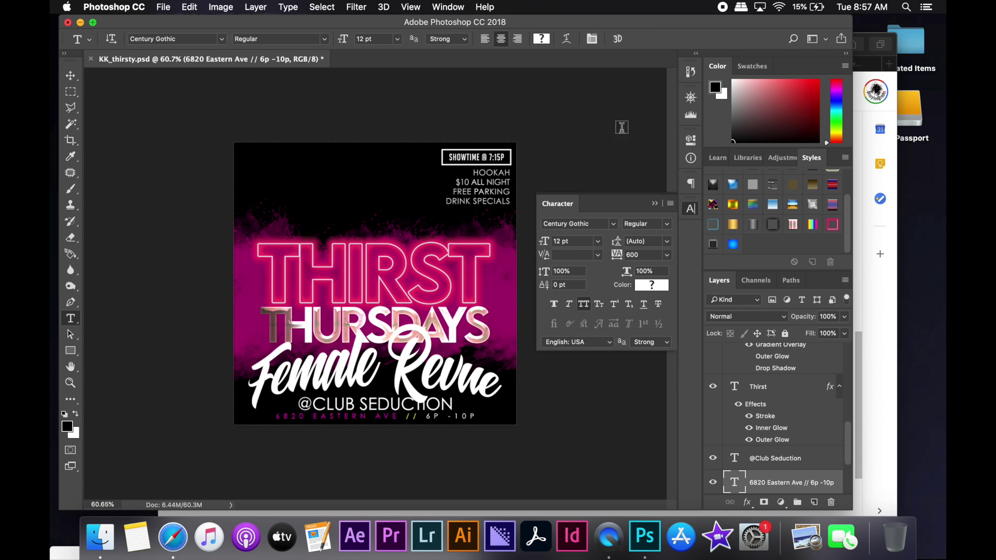
Step: Hide Female Revue and colour the word SEDUCTION yellow
left_click(713, 351)
left_click_drag(357, 404, 453, 404)
left_click(651, 285)
left_click(682, 187)
key("Return")
left_click(647, 101)
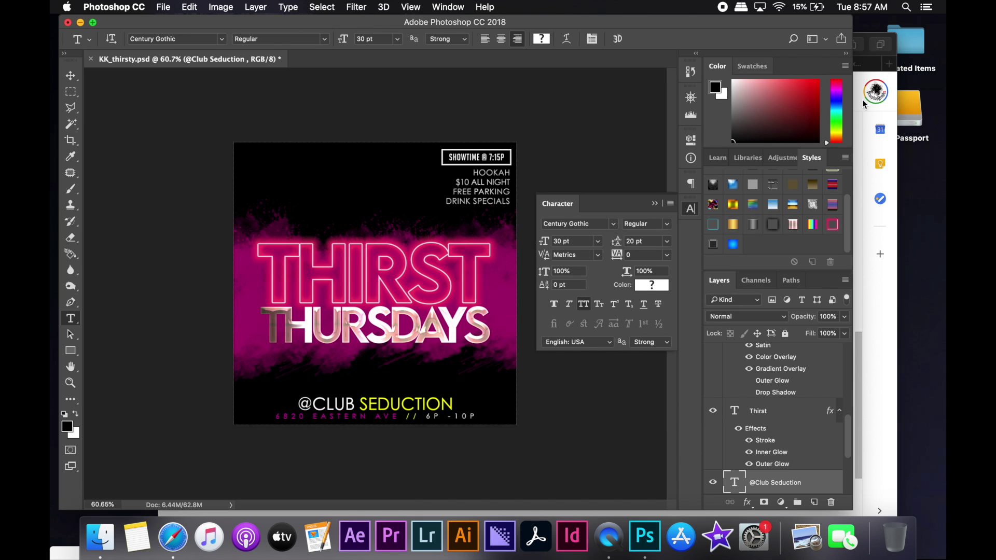
Step: Show Female Revue again and select the word Revue for recolouring
scroll(840, 457, "up", 3)
left_click(713, 345)
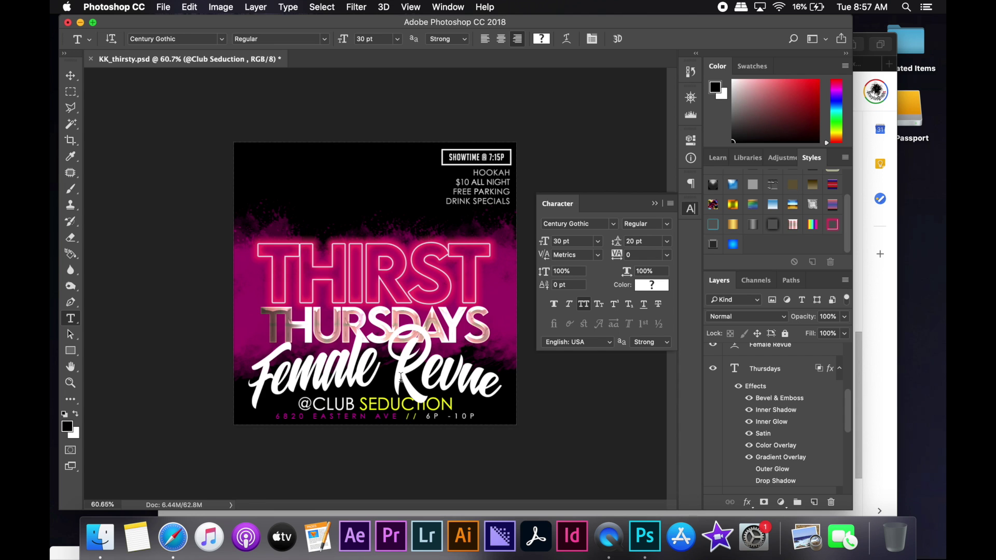
double_click(401, 377)
left_click(652, 285)
Step: Colour Revue cyan and Female hot pink, after trying green and yellow-green
left_click(711, 212)
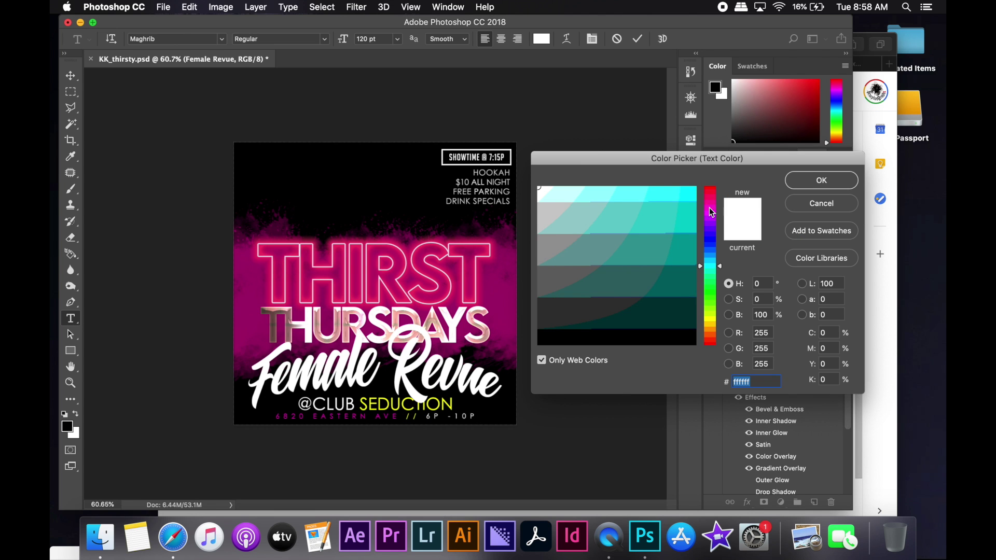
left_click(679, 196)
left_click(821, 180)
left_click(541, 38)
left_click(710, 274)
left_click(692, 194)
left_click(710, 314)
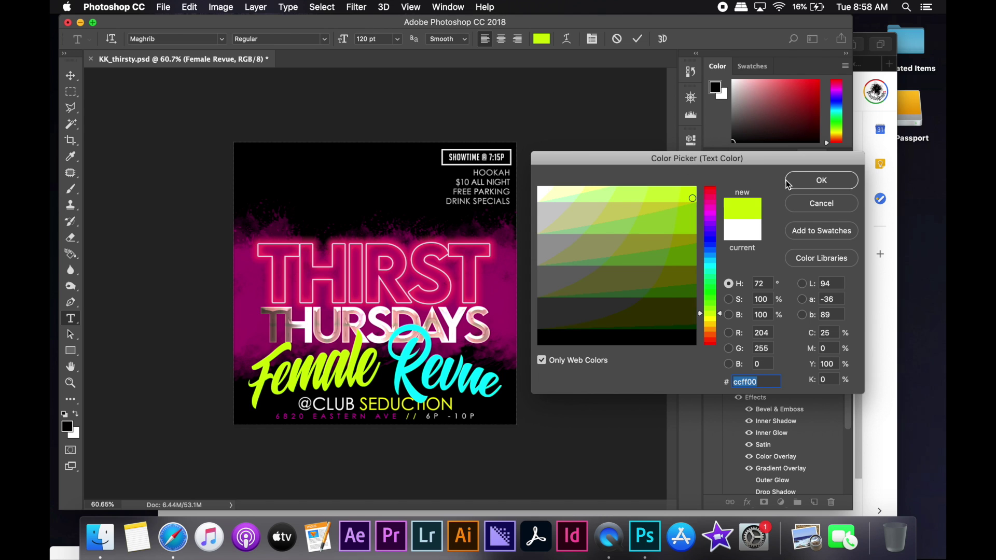
left_click(710, 205)
left_click(822, 180)
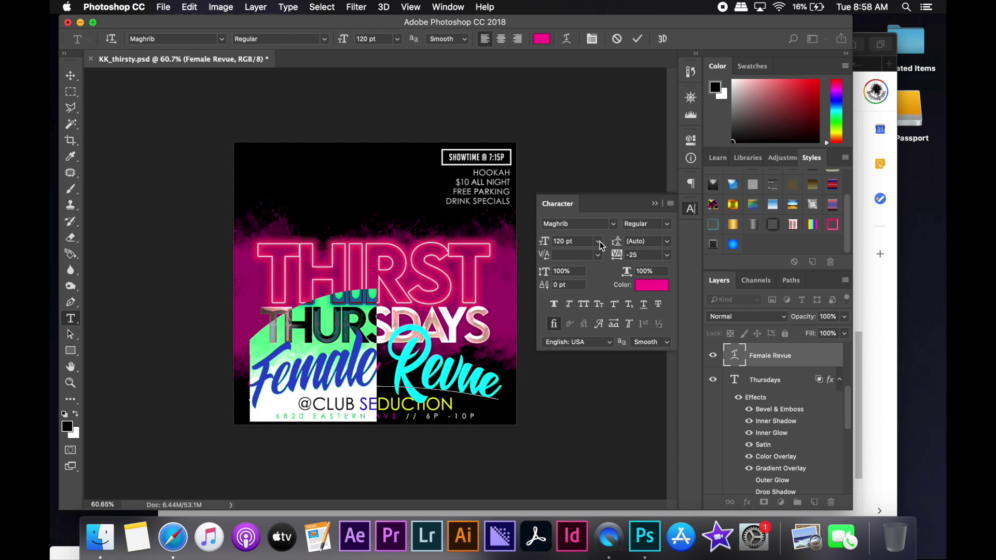
Step: Warp the Layer 6 pink background artwork
left_click(70, 75)
left_click(189, 7)
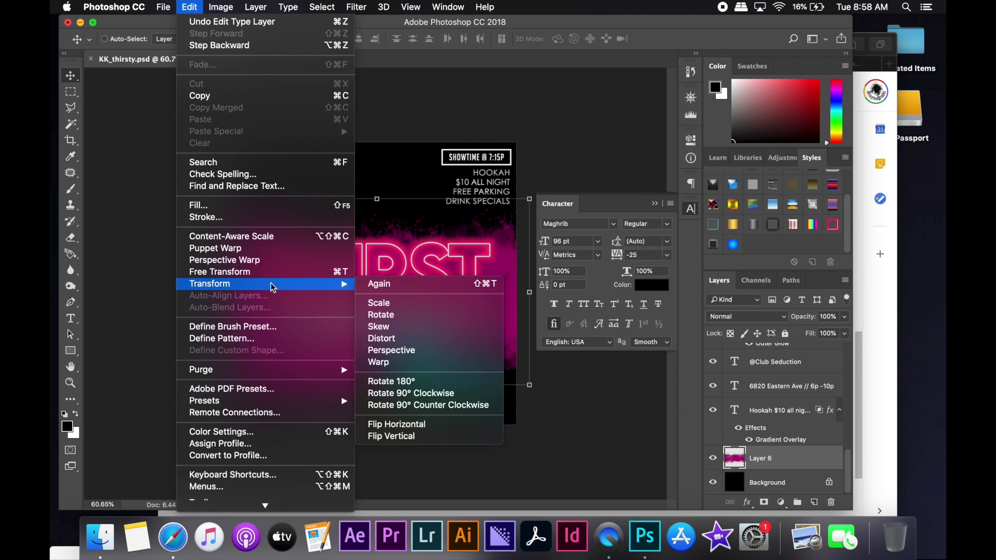
left_click(378, 360)
left_click(640, 40)
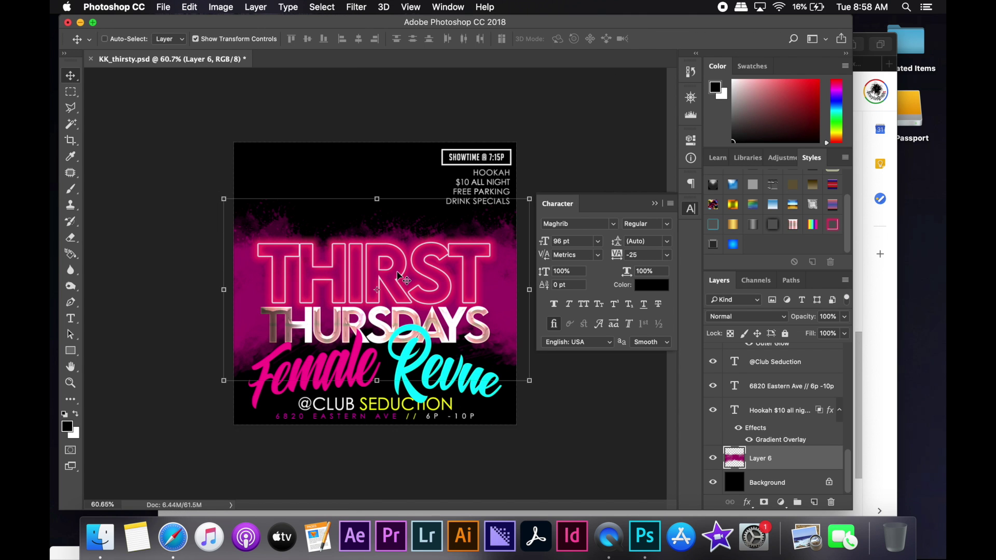
Step: Select the Thursdays text layer and reduce its font size
scroll(767, 394, "up", 3)
left_click(765, 378)
left_click(597, 242)
left_click(573, 398)
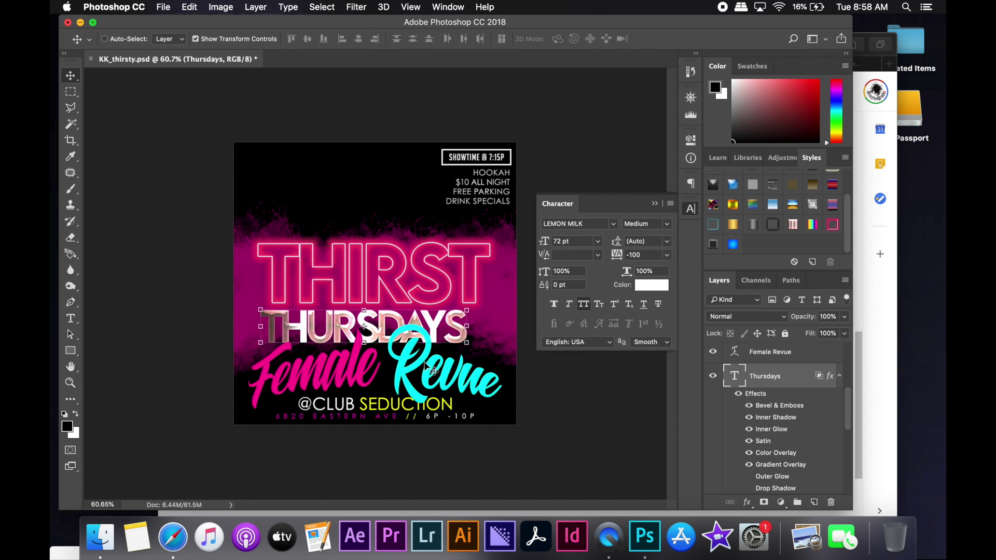
Step: Set THURSDAYS to 60 pt with tracking 100, positioned under THIRST
left_click(598, 241)
left_click(573, 389)
left_click(667, 254)
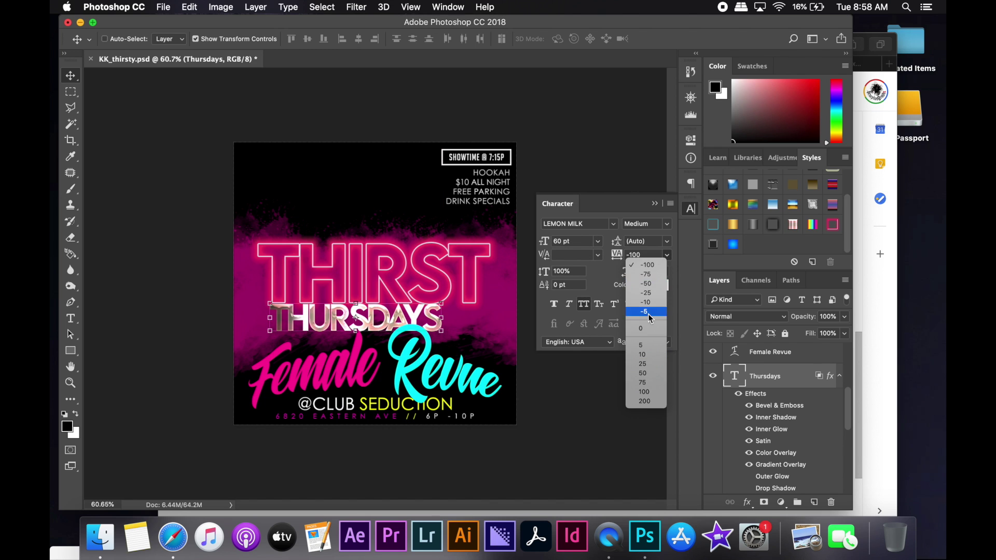
left_click(644, 370)
left_click(667, 254)
left_click(644, 392)
left_click_drag(436, 274, 449, 275)
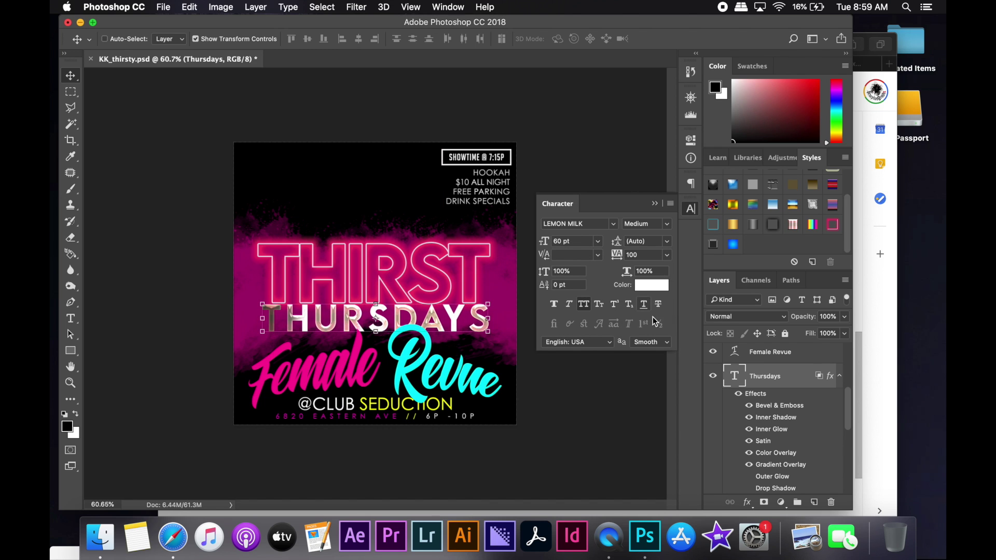
Step: Widen THURSDAYS tracking to 200 and shrink it to 48 pt
left_click(667, 255)
left_click(644, 403)
left_click(597, 242)
left_click(573, 379)
Step: Clear all layer effects from the Thursdays layer
right_click(778, 376)
left_click(809, 467)
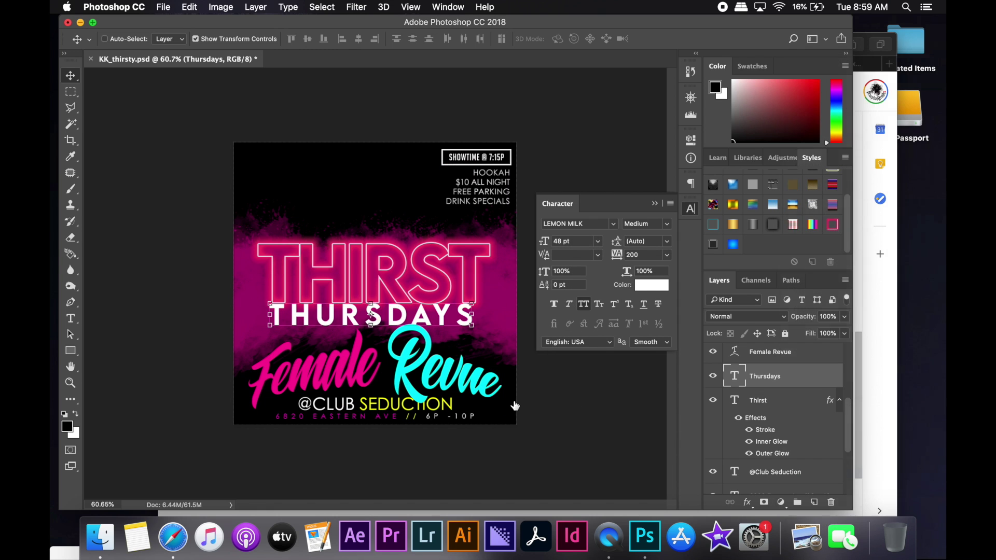
key("ctrl+z")
right_click(760, 376)
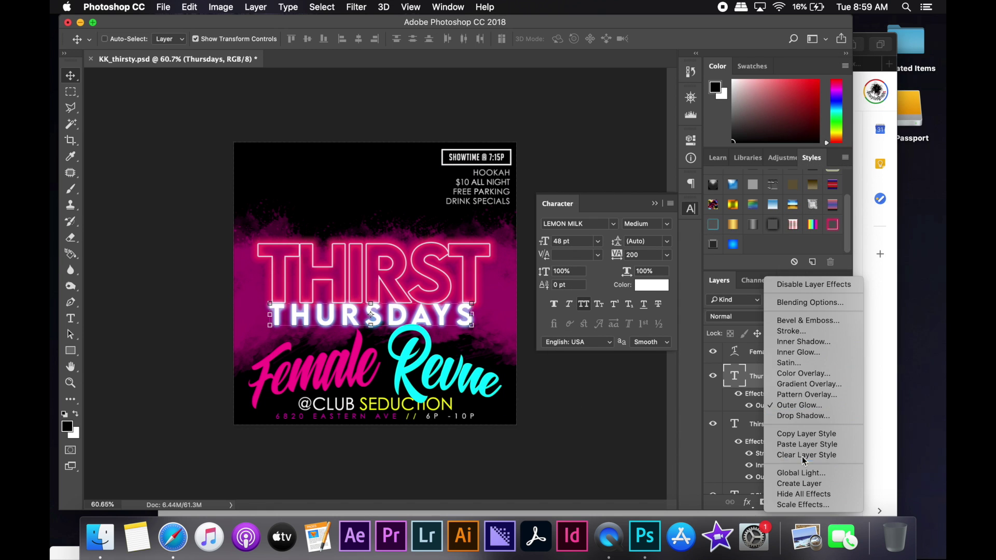
left_click(802, 456)
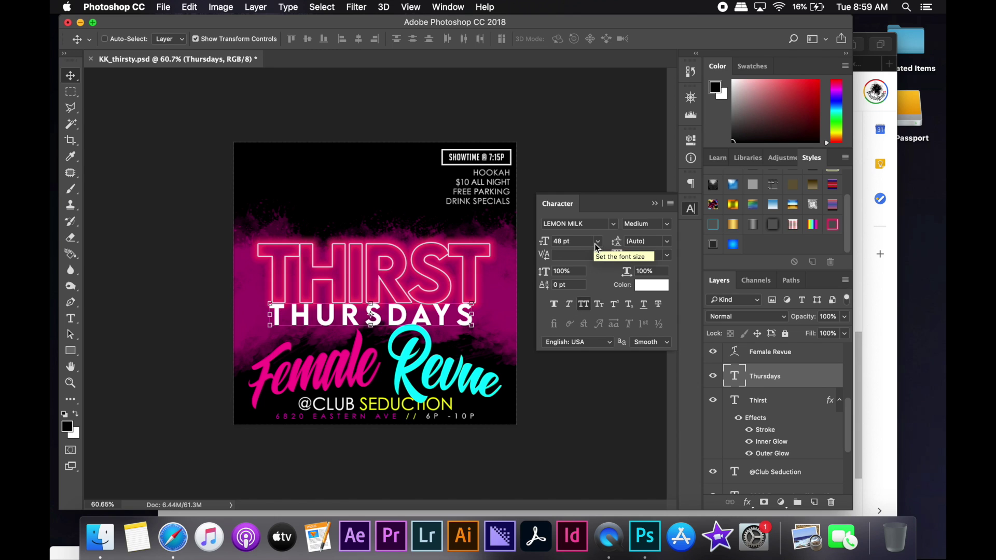
Step: Set THURSDAYS letter tracking to 350
left_click(631, 255)
type("300")
key("Return")
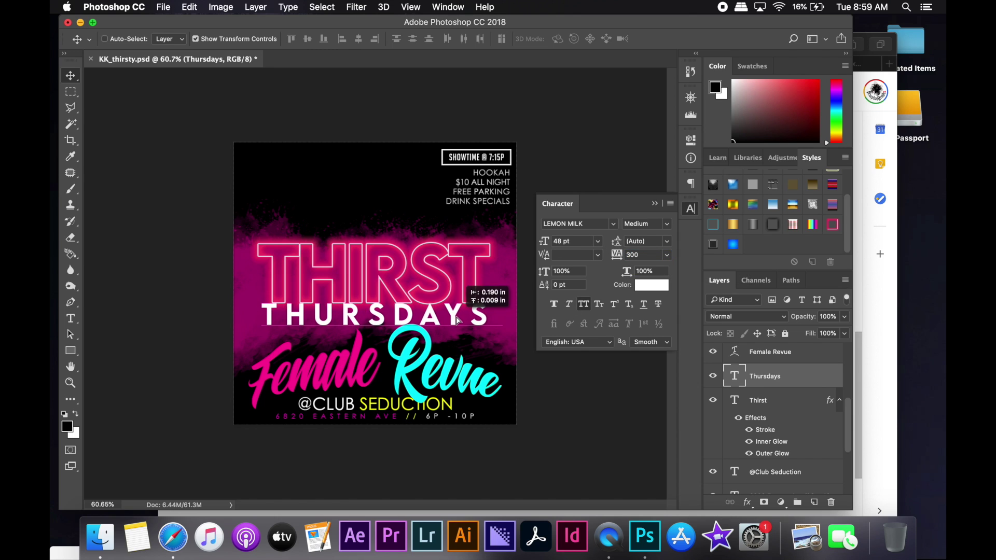
type("350")
key("Return")
Step: Centre THURSDAYS beneath THIRST and apply a 47 pt font size
left_click_drag(491, 314, 483, 314)
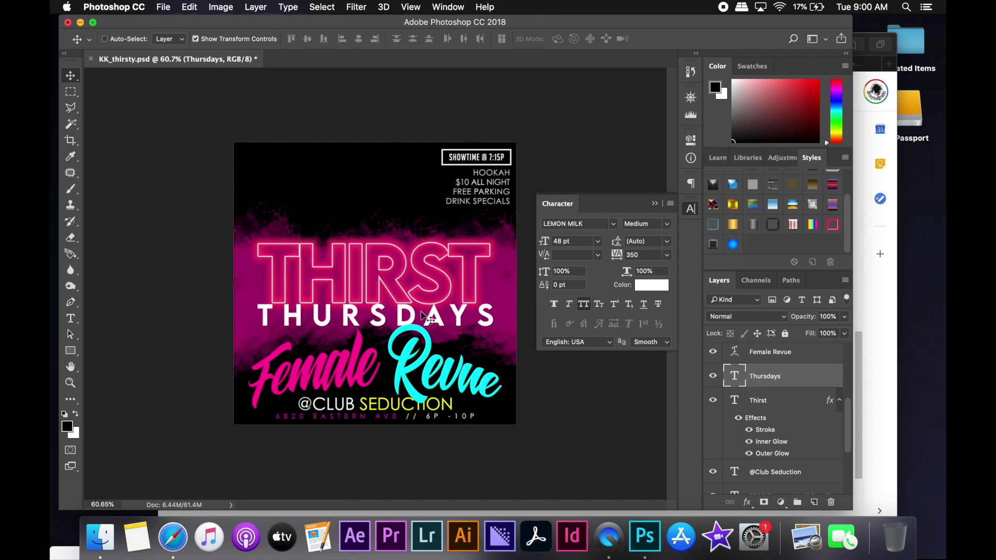
left_click_drag(436, 316, 437, 316)
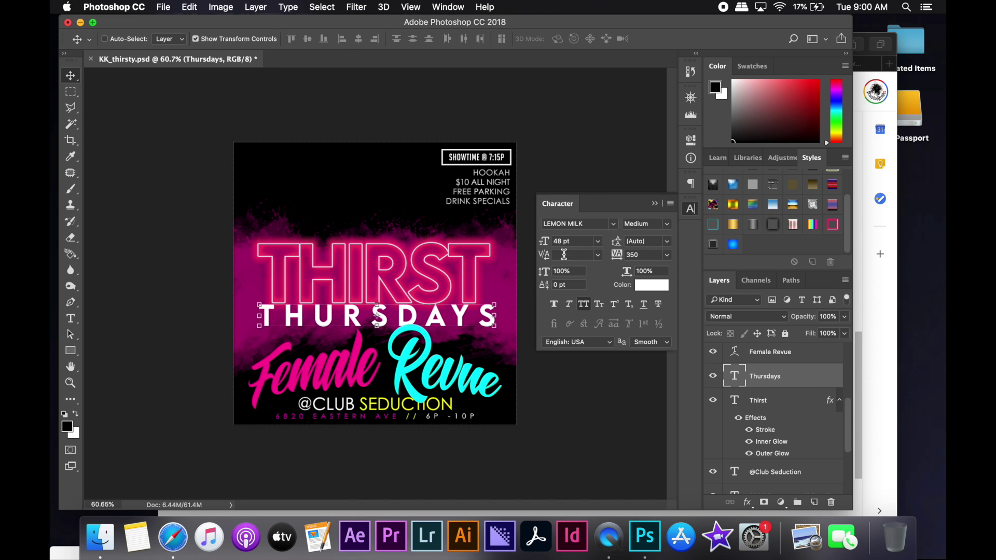
type("47")
key("Return")
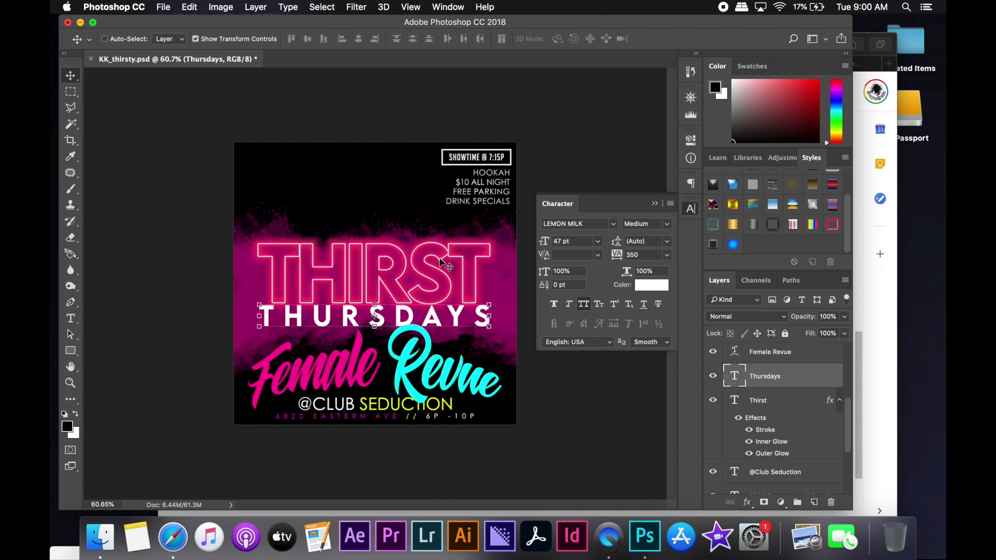
right_click(768, 376)
Step: Duplicate the Thursdays layer and make the copy's fill transparent
left_click(736, 424)
key("Return")
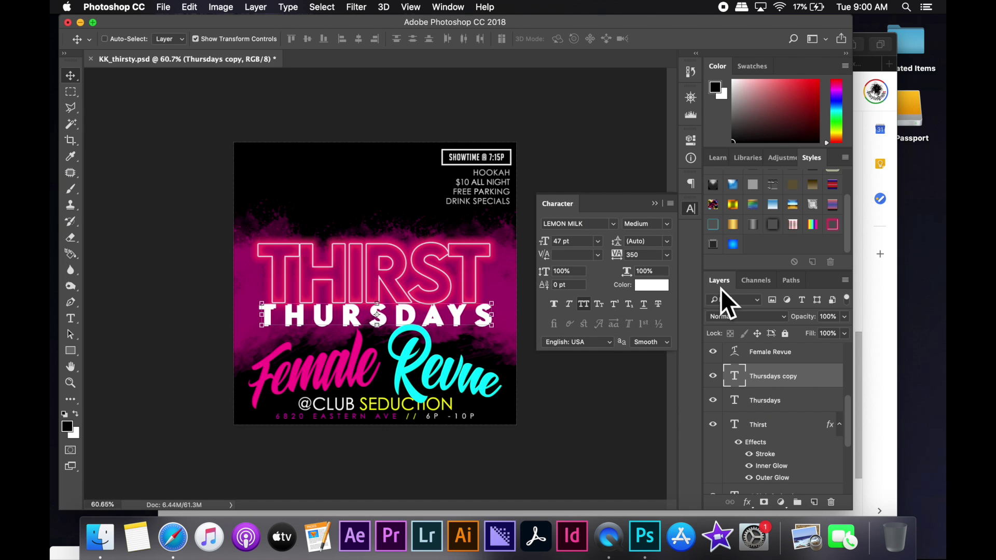
left_click(845, 317)
left_click_drag(844, 334, 469, 326)
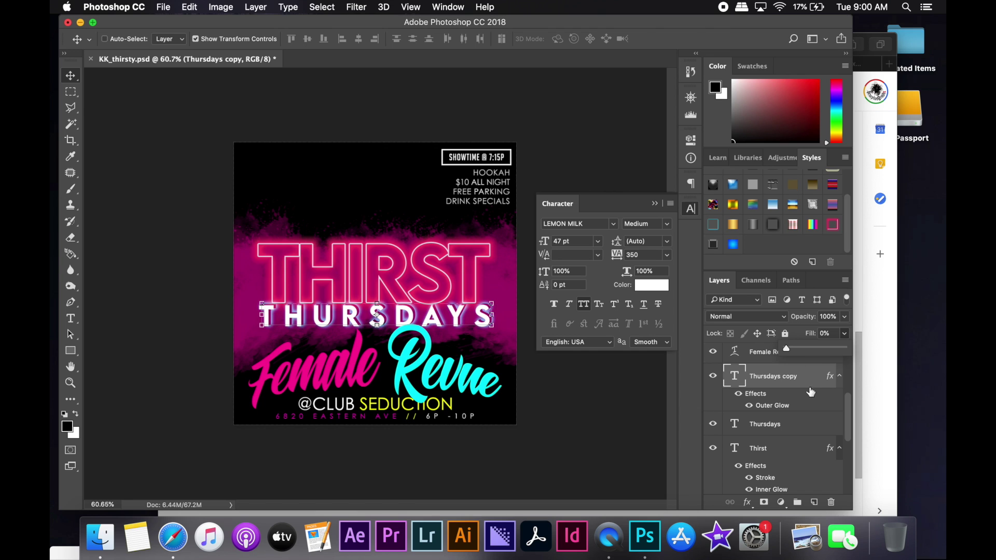
Step: Add a cyan Stroke effect to the Thursdays copy layer
double_click(812, 393)
left_click_drag(501, 104, 743, 134)
left_click(508, 409)
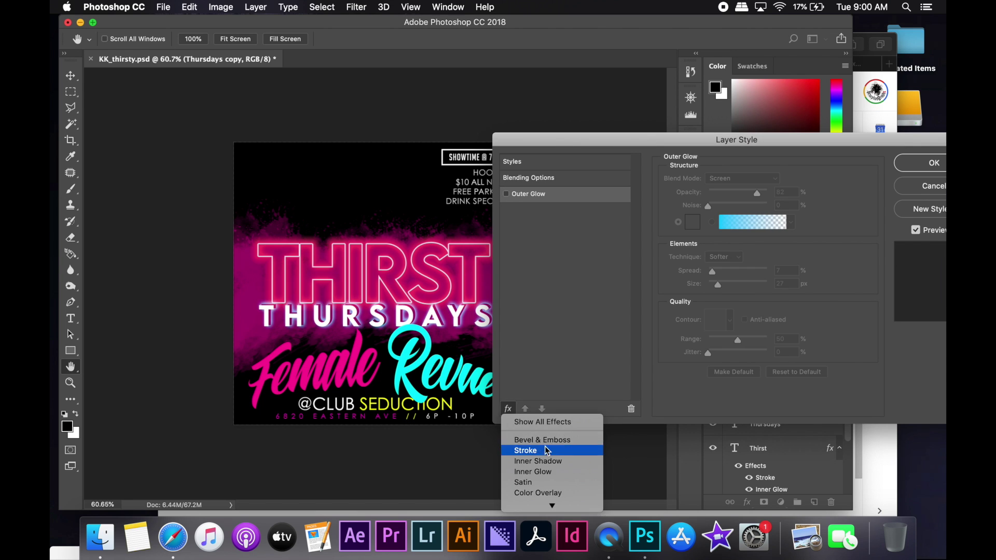
left_click(529, 452)
left_click(695, 271)
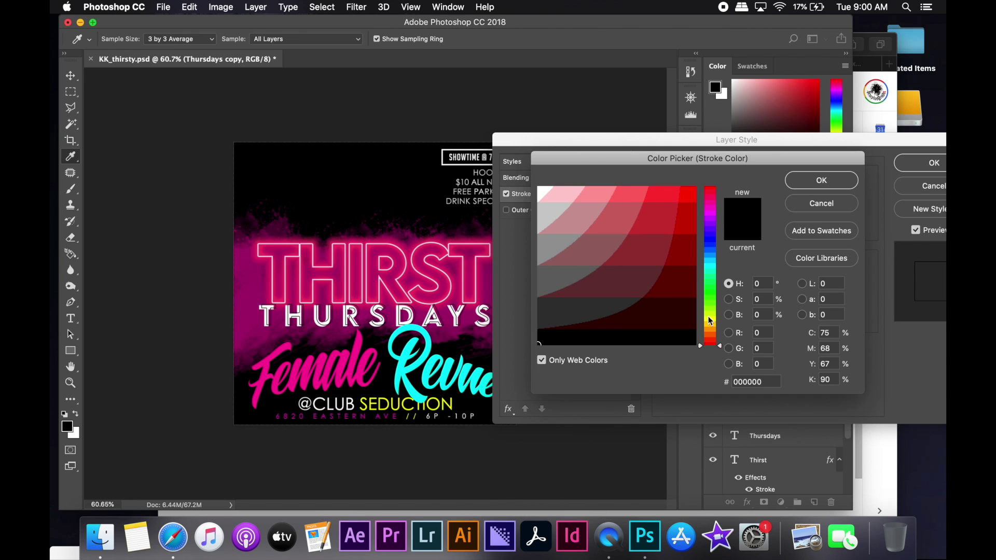
left_click(709, 320)
left_click(692, 193)
left_click(710, 251)
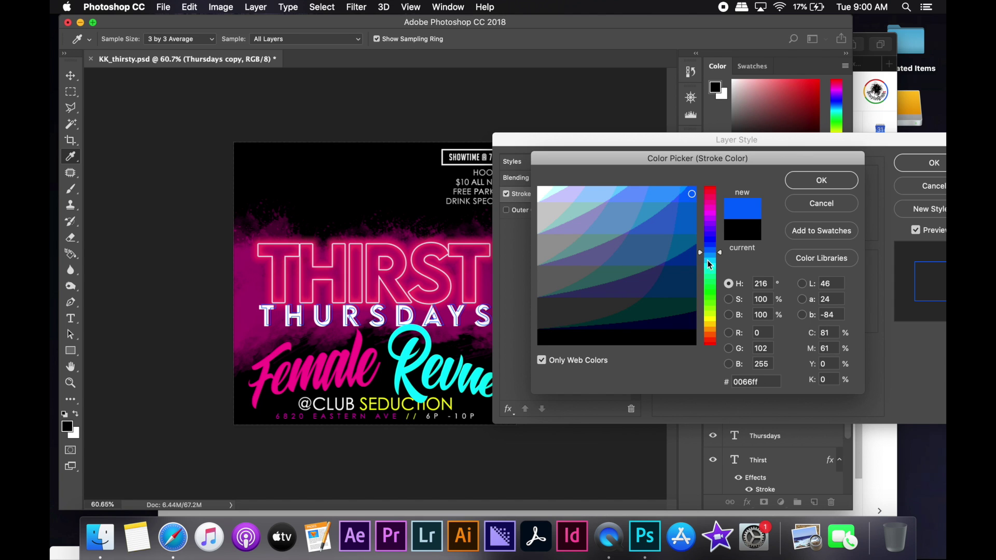
left_click_drag(708, 260, 707, 317)
left_click(708, 265)
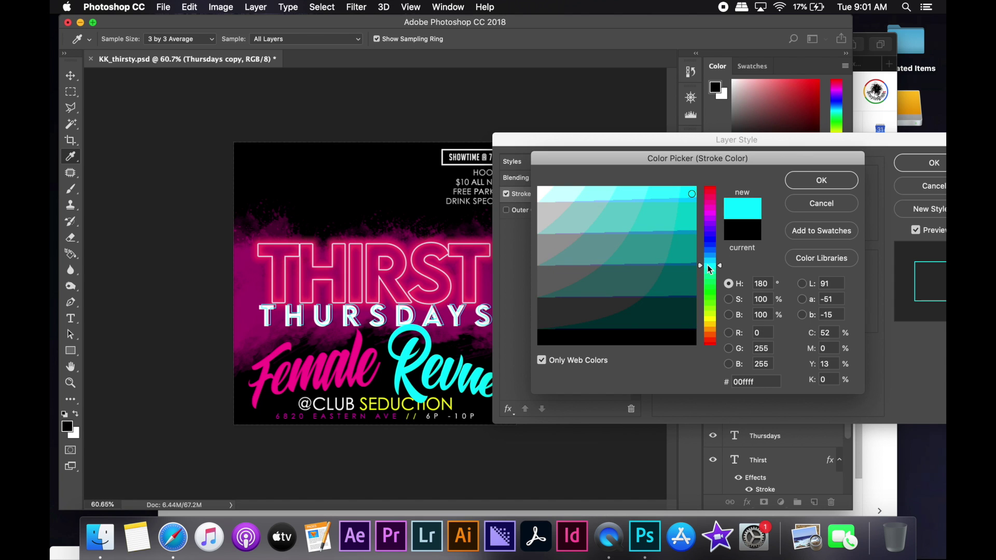
left_click(808, 184)
left_click(908, 164)
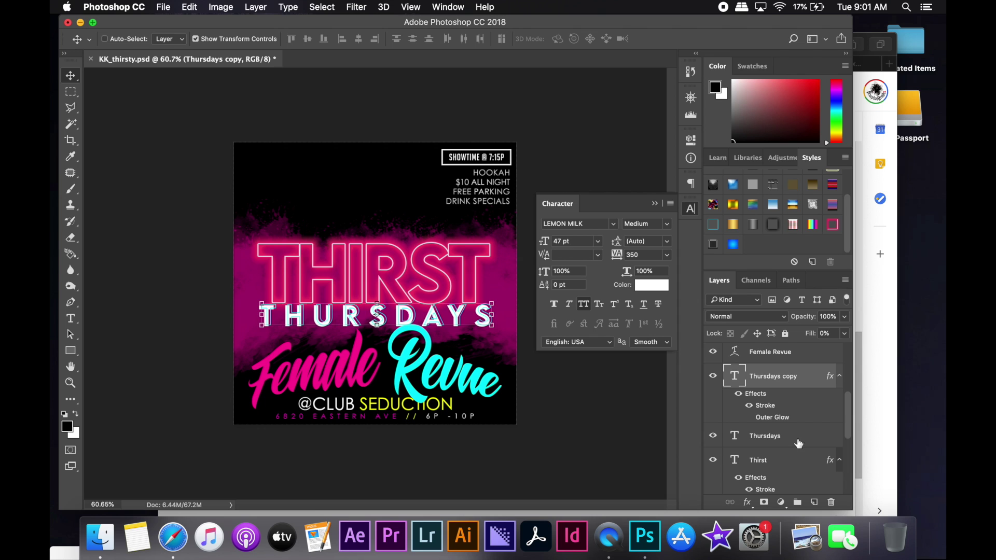
Step: Colour the THURSDAYS text turquoise 00ffcc
left_click(765, 436)
left_click(652, 284)
left_click(709, 273)
left_click(685, 190)
left_click(819, 183)
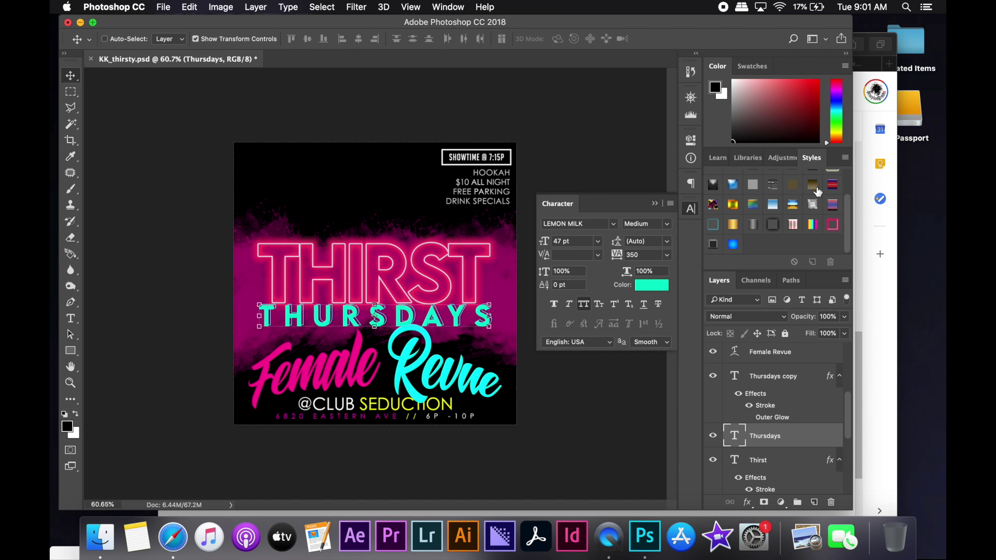
Step: Apply the same turquoise to the Female Revue text
left_click(71, 318)
left_click(398, 358)
left_click(651, 285)
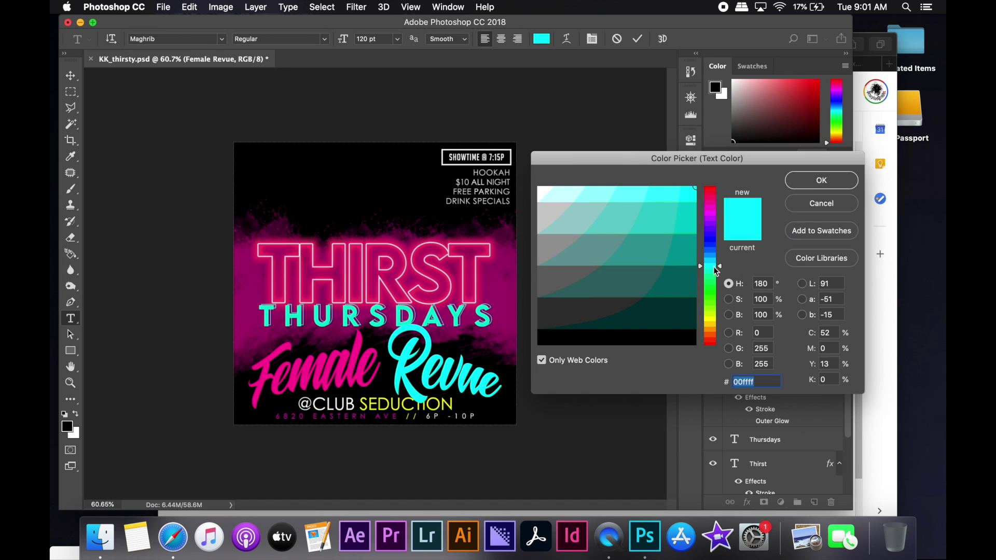
left_click(821, 180)
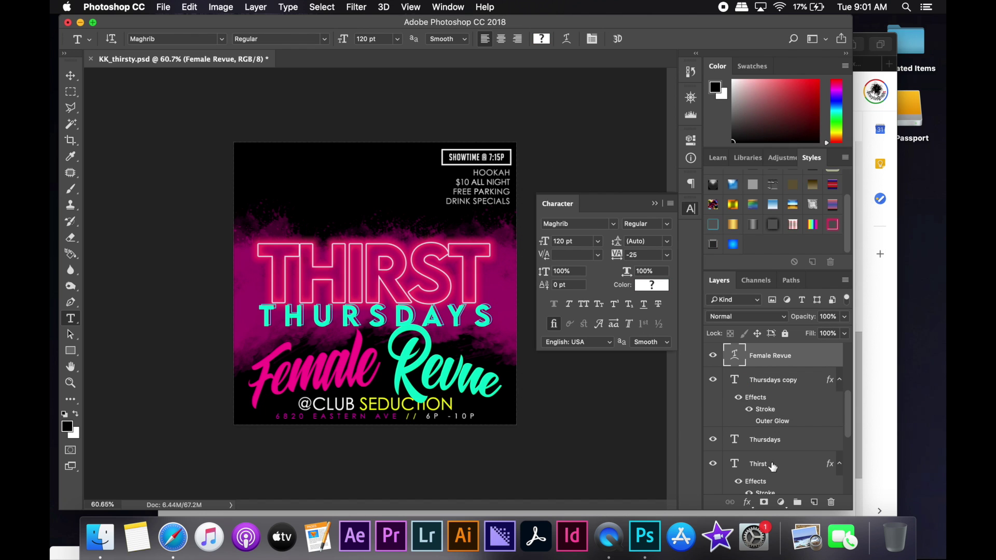
scroll(773, 471, "down", 5)
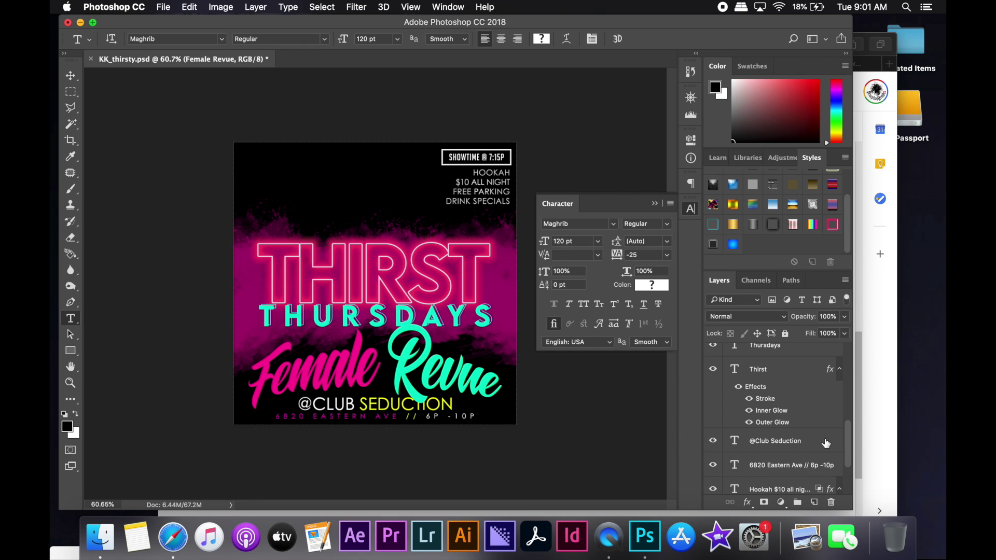
double_click(772, 411)
Step: Add a black-to-white Multiply gradient overlay at about 41% opacity to THIRST
left_click_drag(519, 104, 714, 115)
left_click(467, 387)
left_click(488, 390)
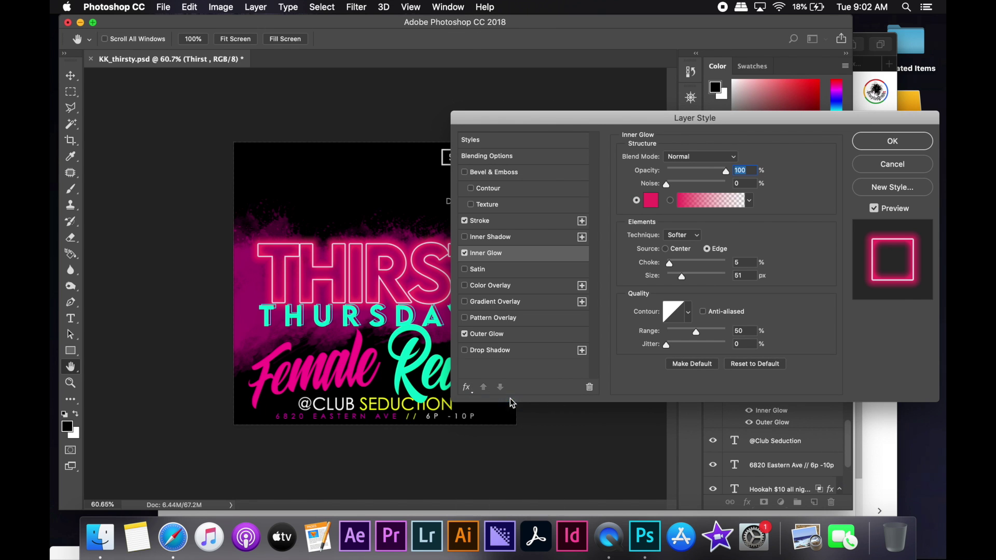
left_click(525, 300)
left_click(706, 185)
left_click(805, 129)
left_click(700, 156)
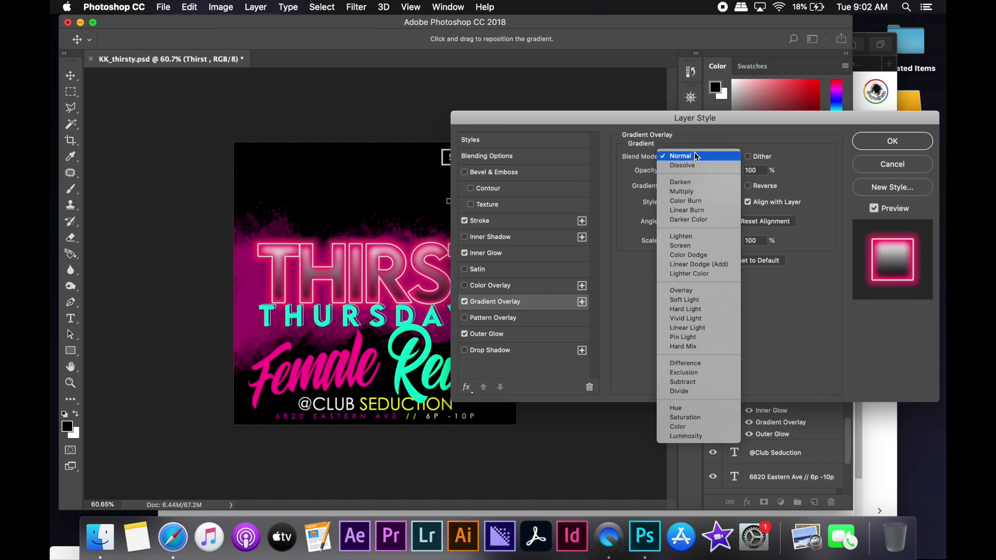
left_click(685, 185)
left_click_drag(733, 171, 694, 171)
left_click(886, 145)
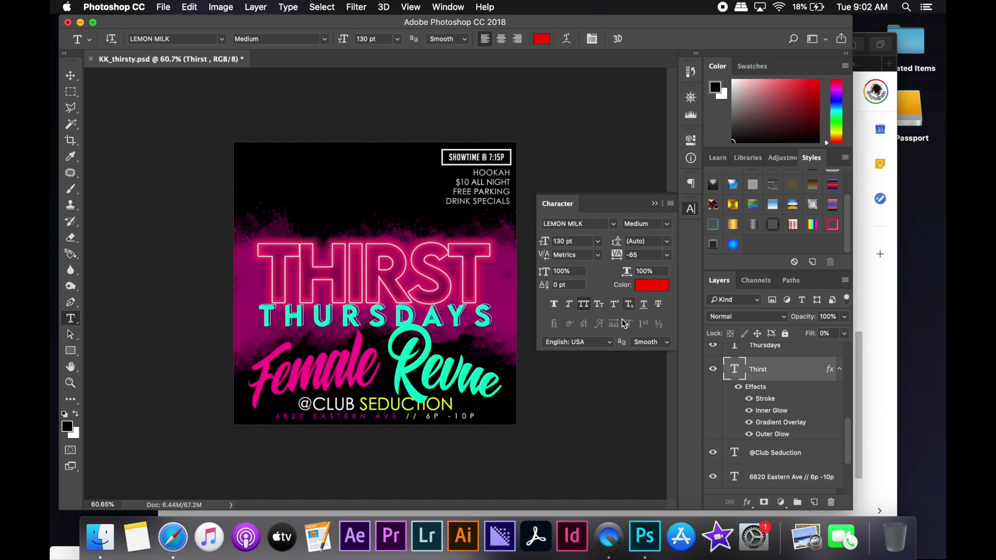
Step: Change THIRST's stroke colour to pale yellow
double_click(772, 399)
left_click(653, 248)
left_click(711, 311)
left_click(823, 178)
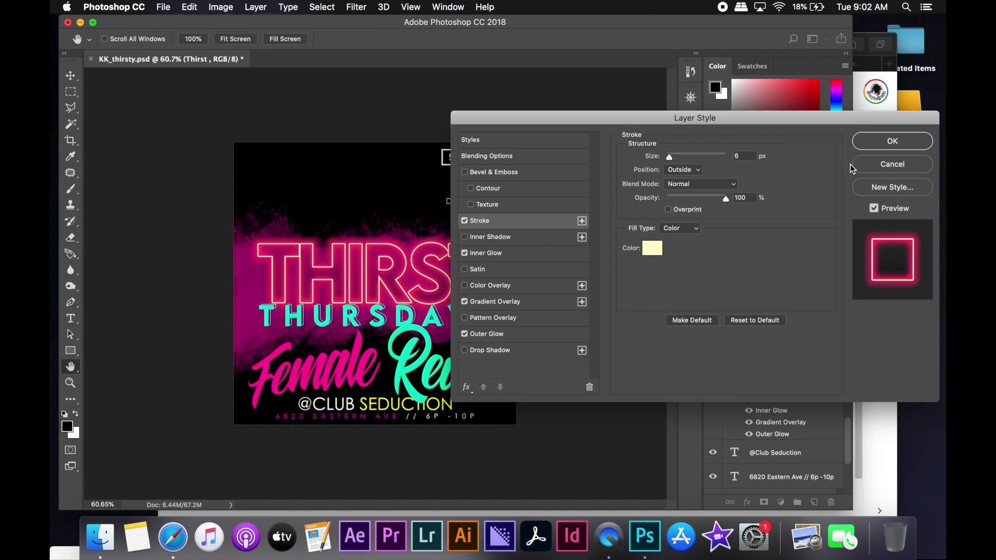
Step: Duplicate the Female Revue text layer
right_click(795, 375)
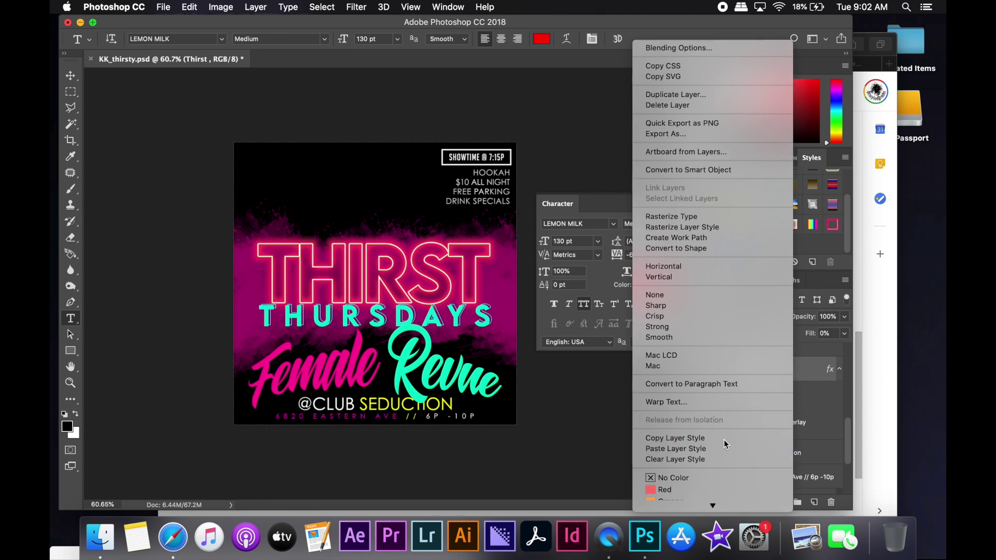
scroll(779, 405, "up", 3)
right_click(798, 430)
left_click(678, 478)
key("Return")
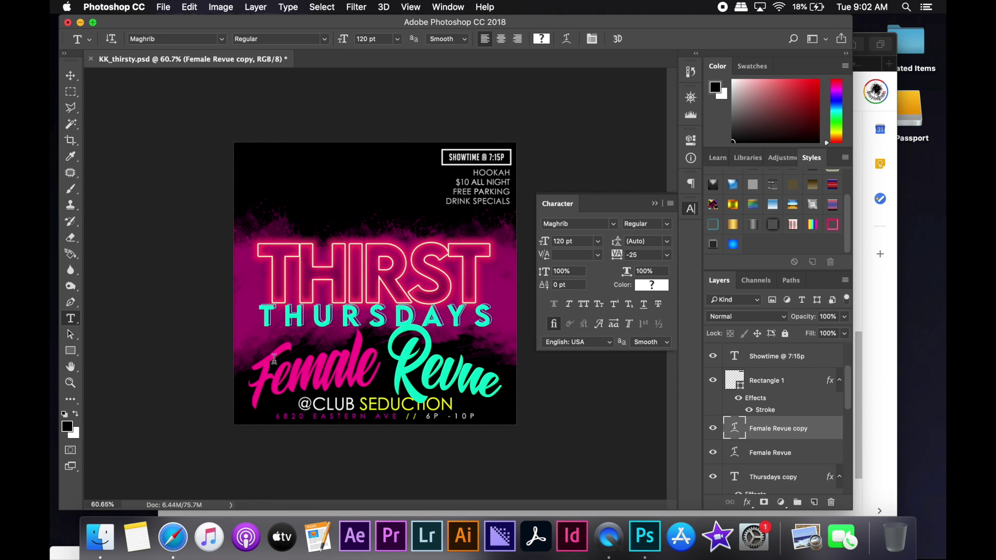
Step: Paste the THIRST neon layer style onto the Female Revue copy, undoing a trial offset
right_click(824, 425)
left_click(754, 482)
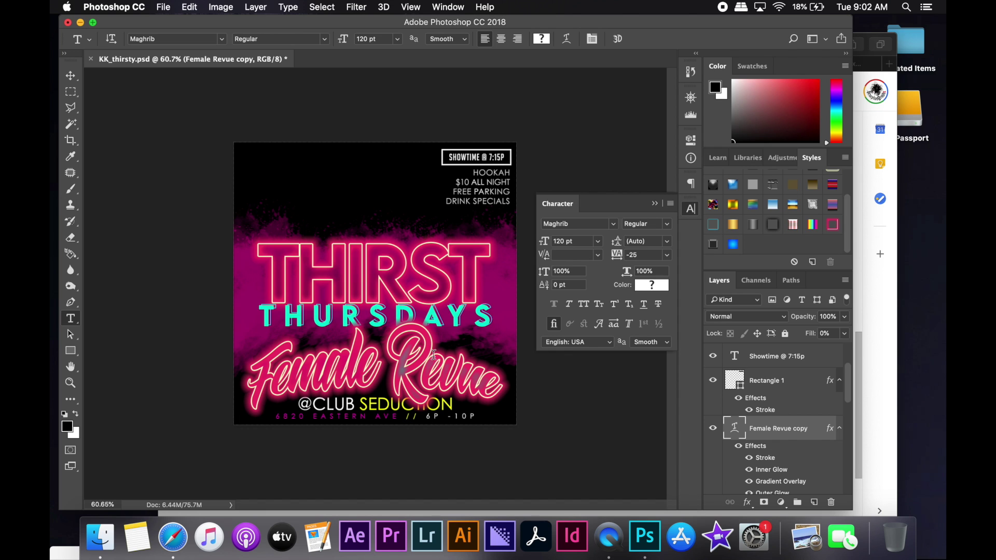
key("v")
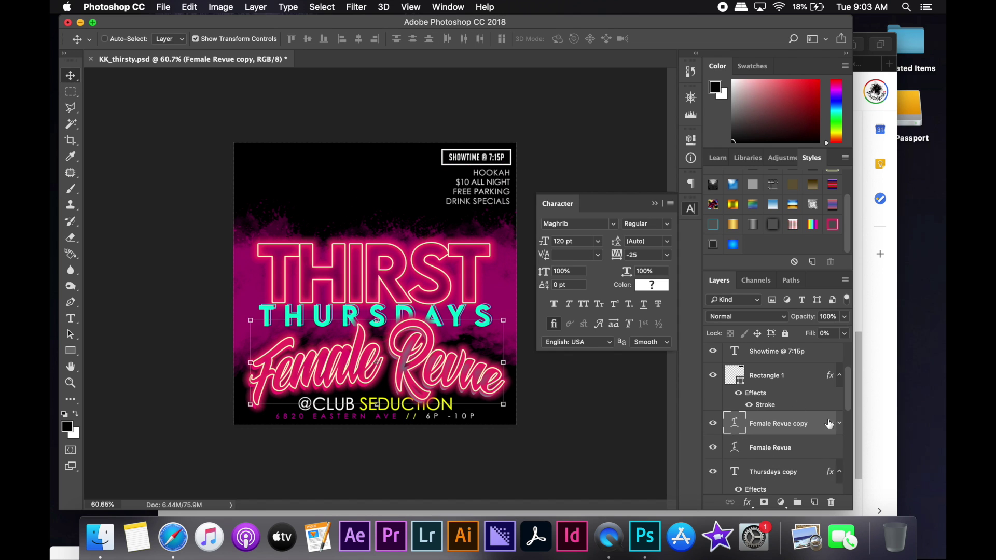
mouse_move(476, 395)
left_mouse_down()
mouse_move(485, 397)
mouse_move(478, 381)
left_mouse_up()
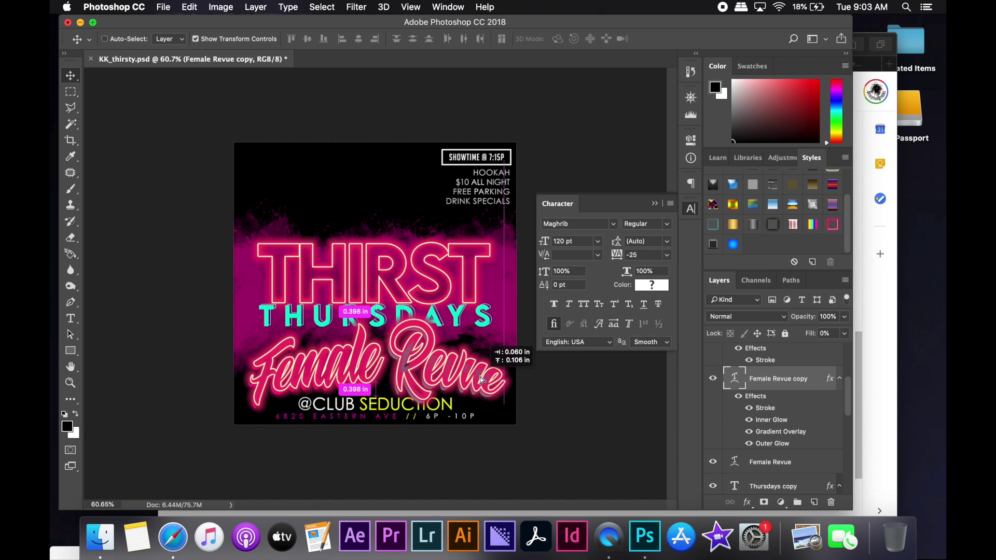
left_click(691, 73)
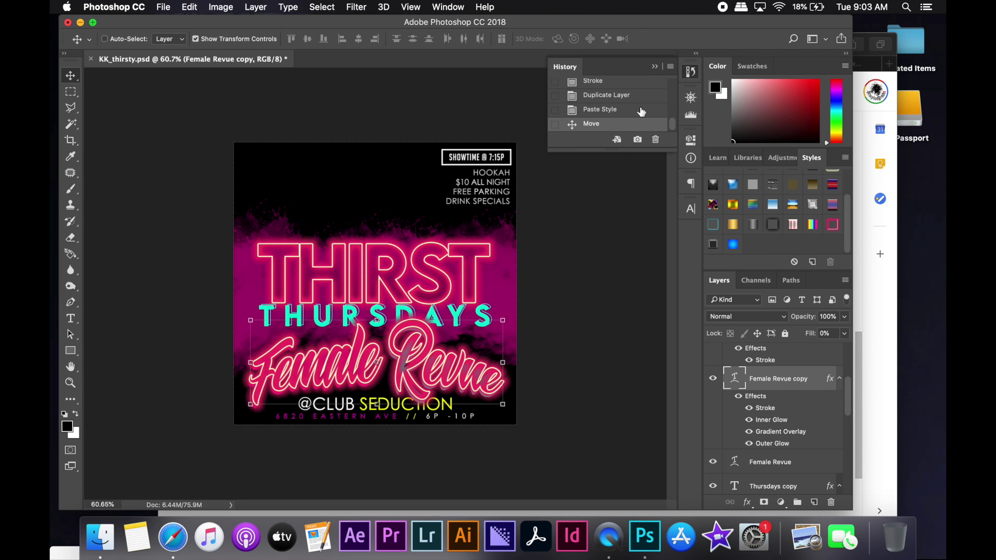
left_click(642, 96)
Step: Cut the copy down to 'Female' and tilt it about -8°
key("t")
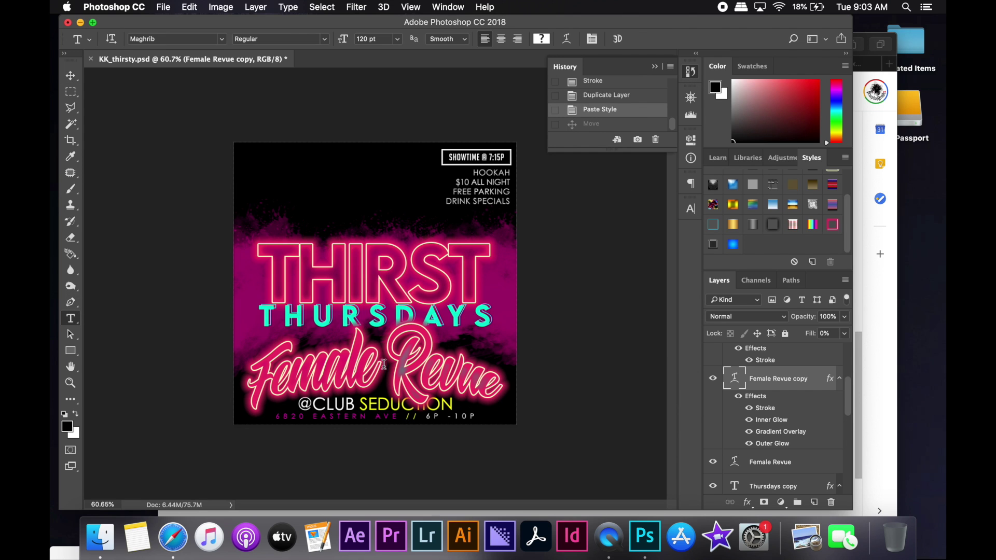
key("BackSpace")
left_click(638, 38)
left_click(638, 38)
key("v")
left_click_drag(399, 358, 373, 177)
key("Return")
Step: Reduce the original text to 'Revue' and reposition both Revue and Female
key("t")
key("BackSpace")
key("super+Return")
key("v")
left_click_drag(400, 202, 396, 222)
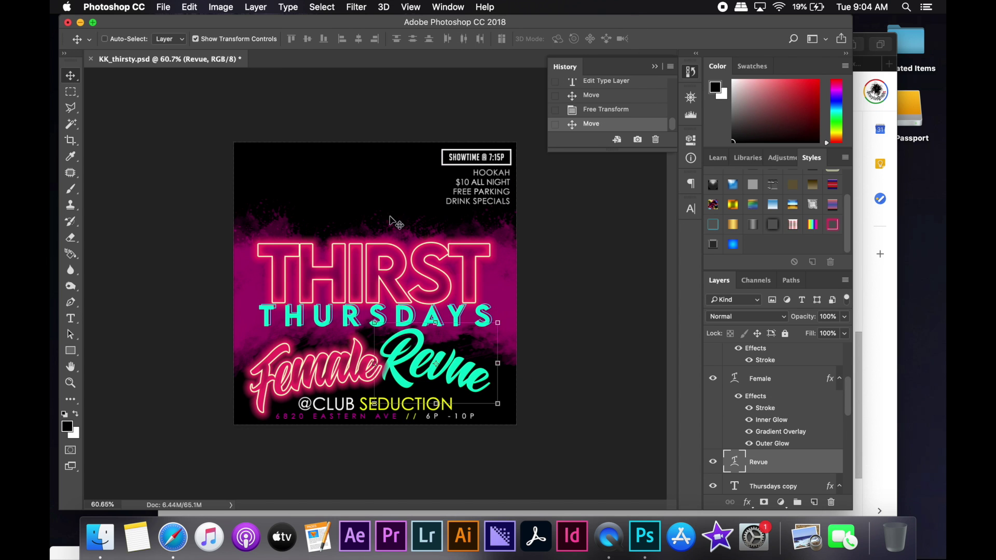
key("alt+bracketright")
left_click_drag(427, 261, 435, 258)
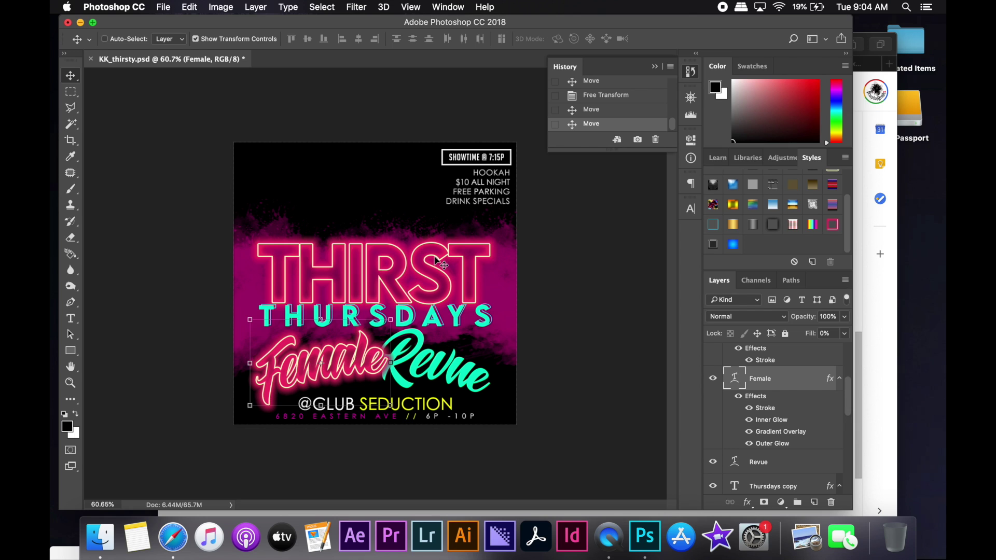
Step: Nudge the pink smoke layer lower on the flyer, restoring it after an accidental delete
scroll(778, 415, "down", 5)
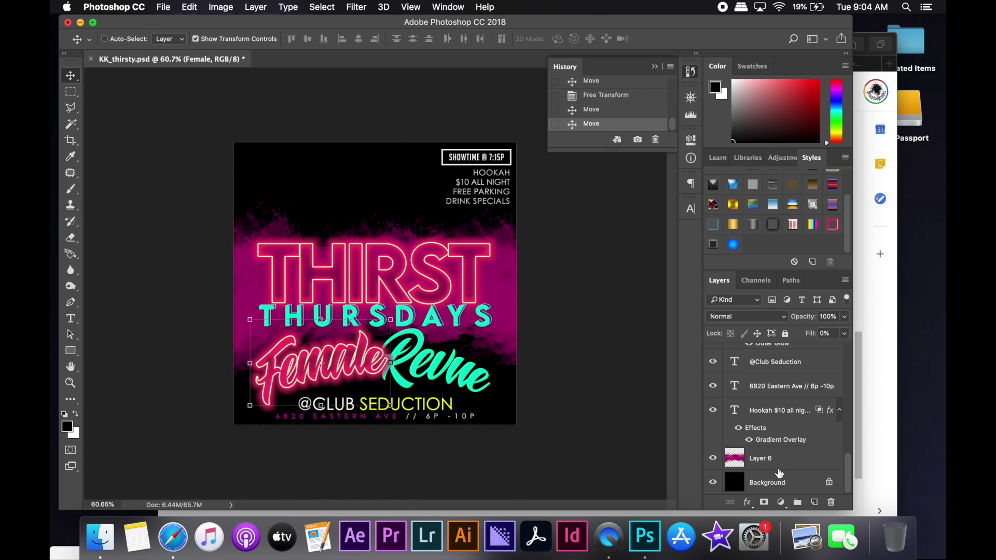
left_click(768, 458)
left_click(189, 7)
left_click(768, 435)
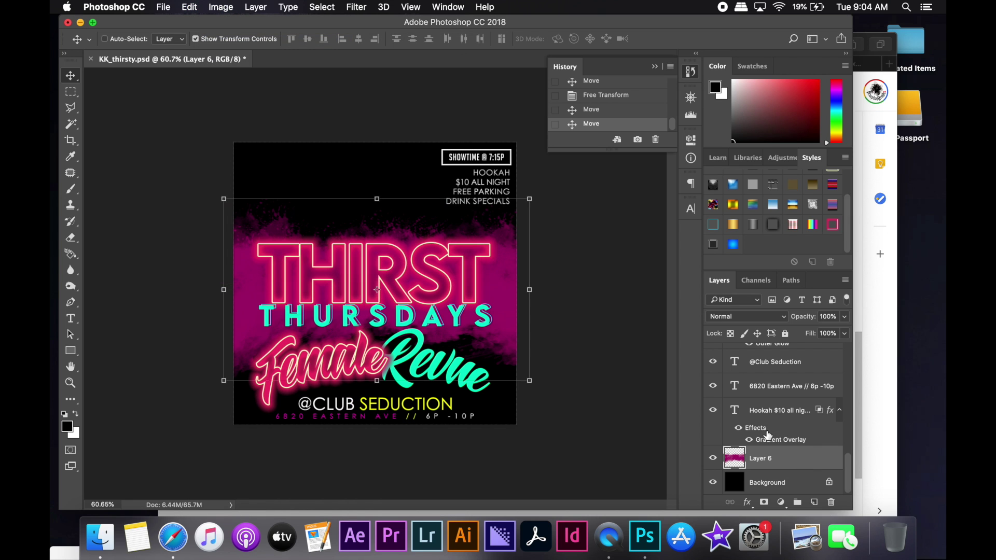
key("Delete")
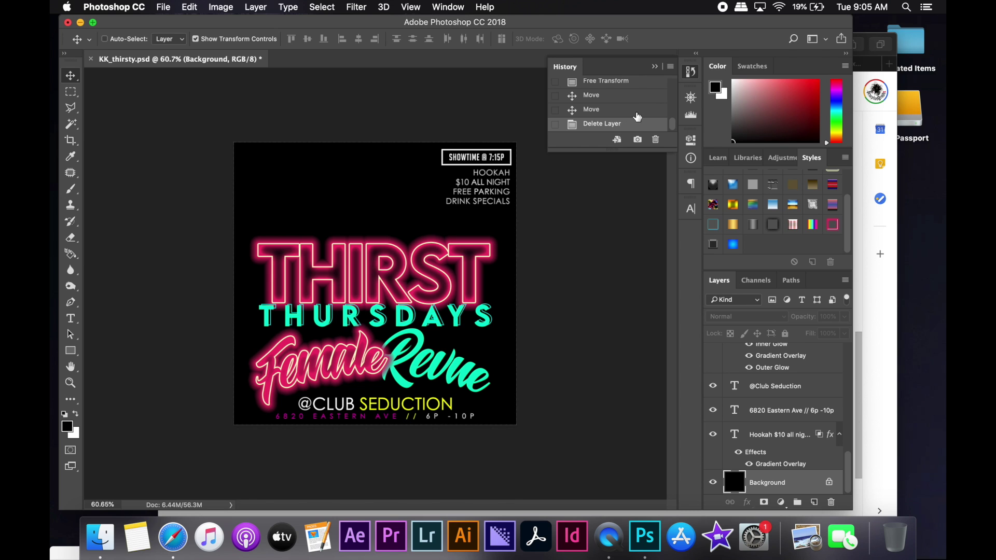
left_click(637, 110)
scroll(778, 416, "down", 2)
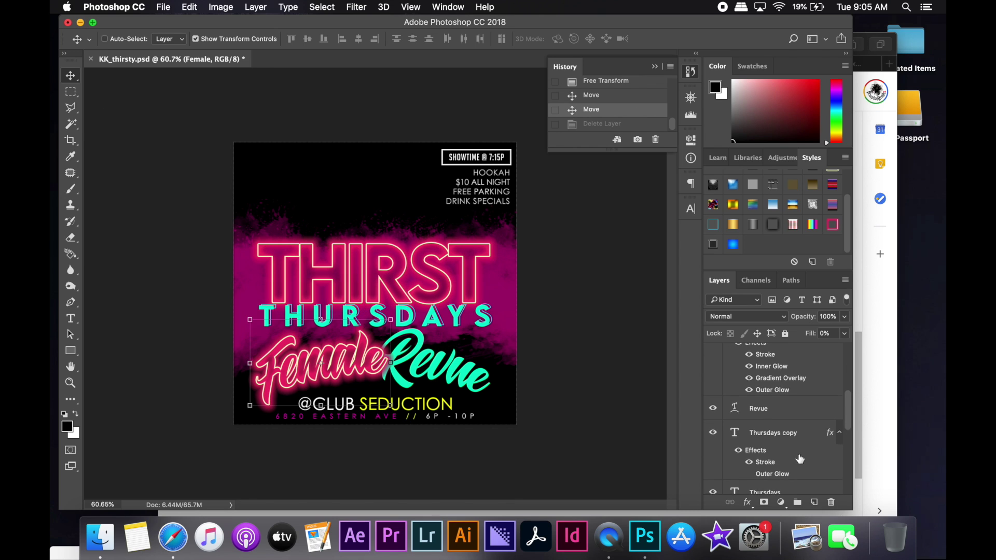
left_click(782, 376)
scroll(783, 415, "down", 3)
left_click(778, 478)
key("shift+Down")
key("shift+Down")
key("shift+Down")
left_click(773, 400)
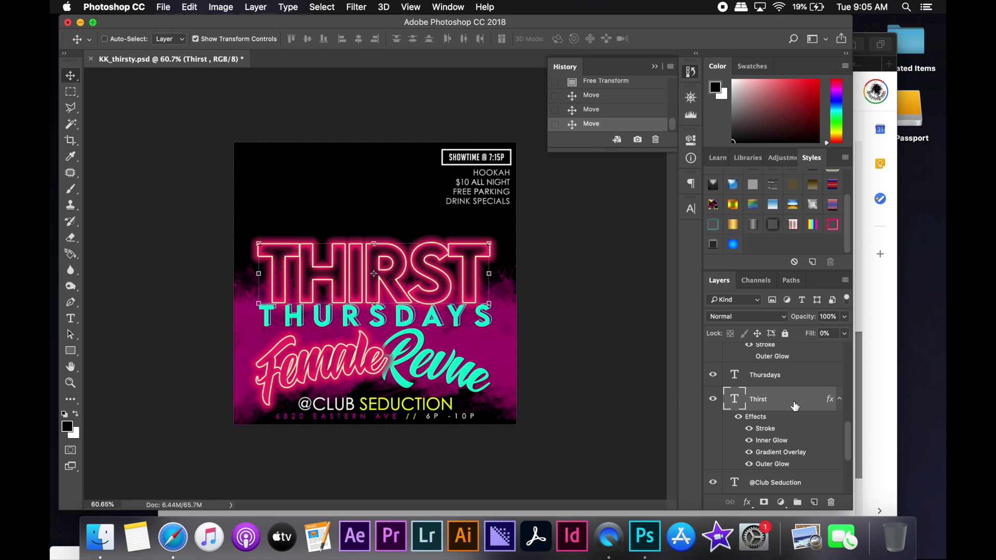
Step: Move THIRST and THURSDAYS up toward the top, discarding a trial resize
scroll(778, 405, "up", 2)
left_click(773, 362, "shift")
mouse_move(466, 298)
left_mouse_down()
mouse_move(452, 232)
mouse_move(466, 242)
left_mouse_up()
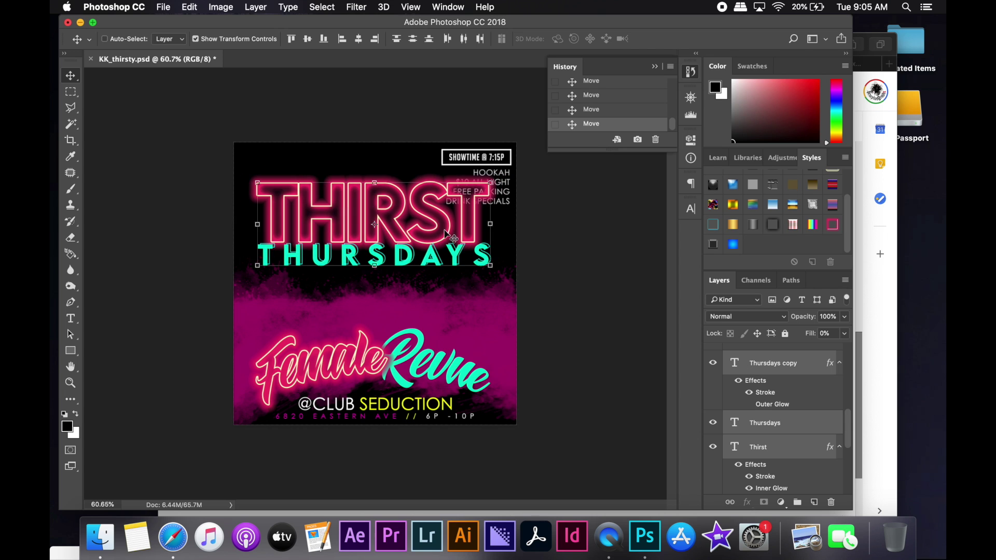
left_click_drag(490, 182, 503, 170)
left_click_drag(249, 221, 242, 221)
left_click(620, 38)
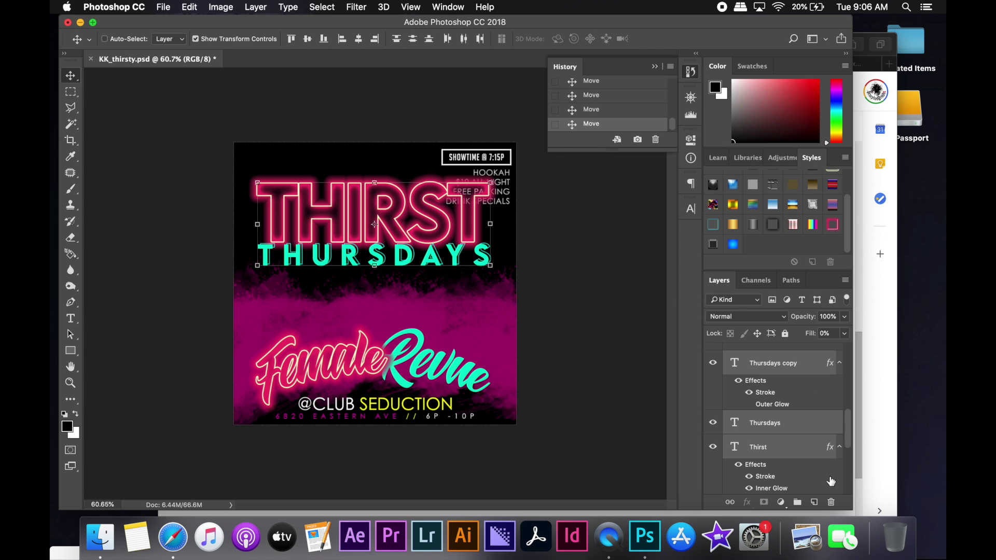
Step: Make the pink smoke a brighter hot pink via Hue/Saturation, and delete the Thursdays copy
scroll(828, 478, "down", 5)
left_click(761, 458)
left_click(221, 7)
left_click(395, 119)
left_click(605, 218)
left_click(220, 6)
left_click(445, 111)
left_click_drag(734, 176, 712, 179)
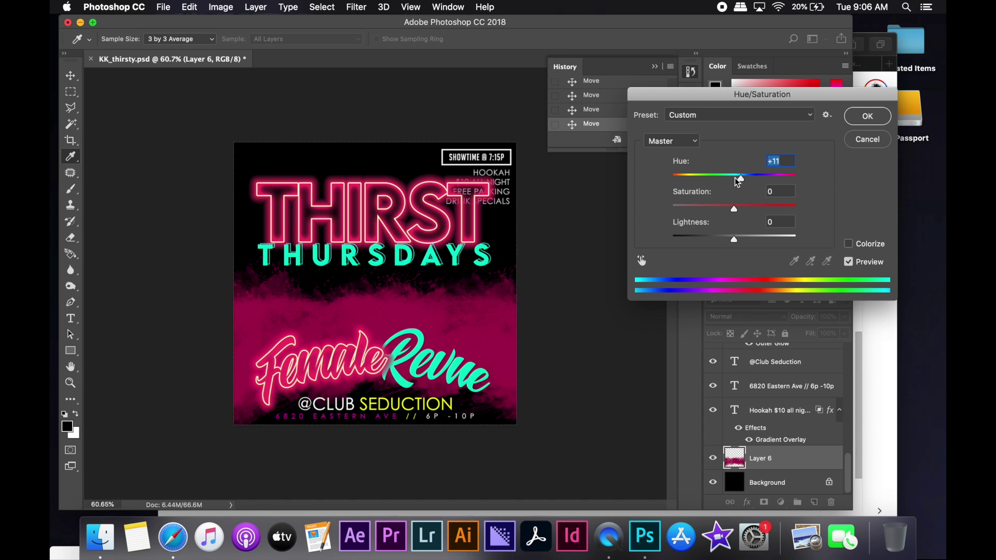
key("Tab")
key("Return")
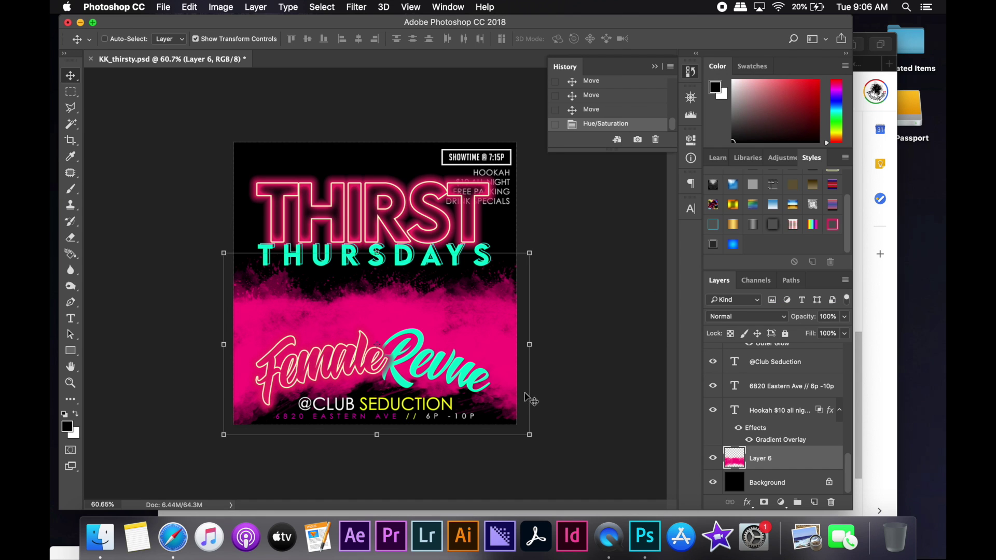
key("BackSpace")
left_click(768, 367)
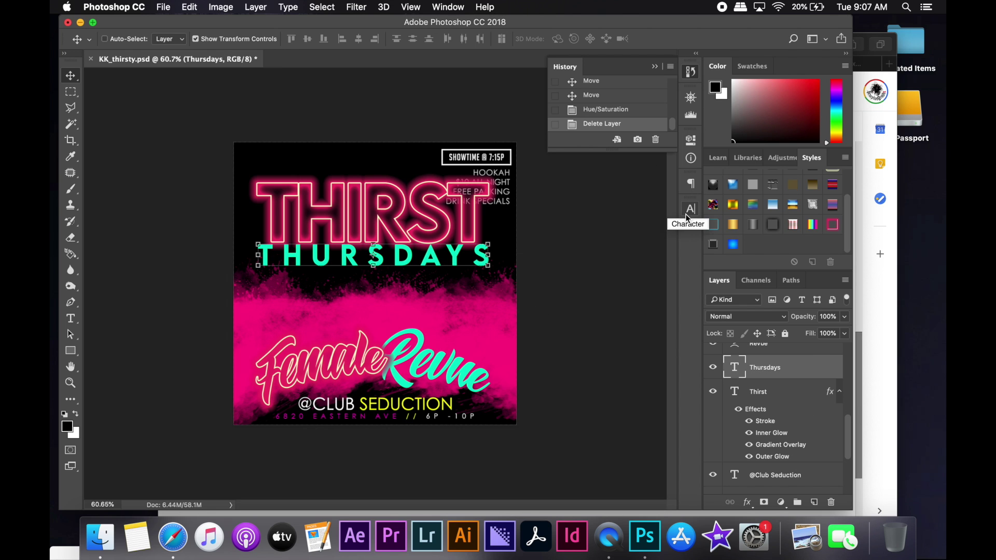
Step: Make THURSDAYS white at 30 pt with 950 tracking
left_click(688, 218)
left_click(645, 285)
left_click(709, 219)
left_click(546, 188)
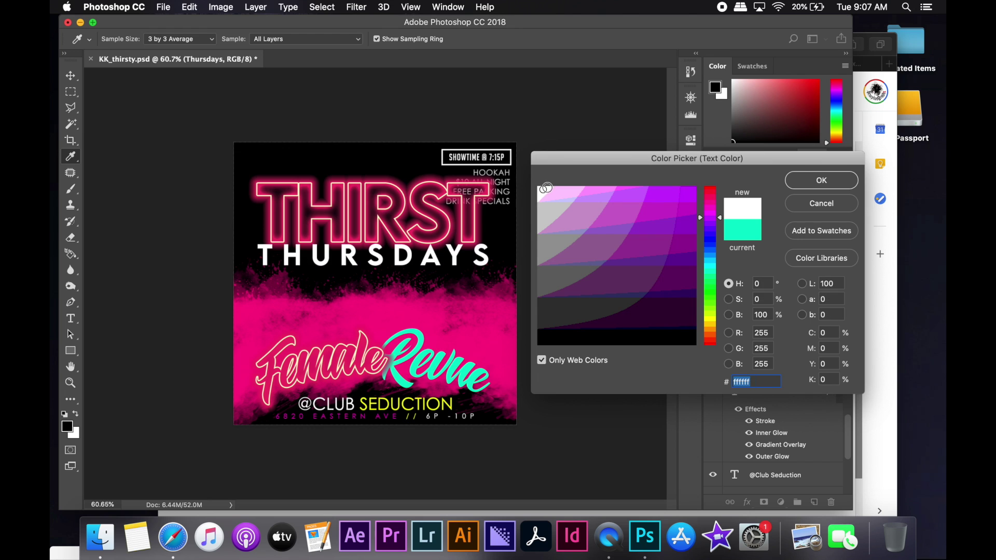
left_click(821, 180)
left_click(598, 241)
key("Return")
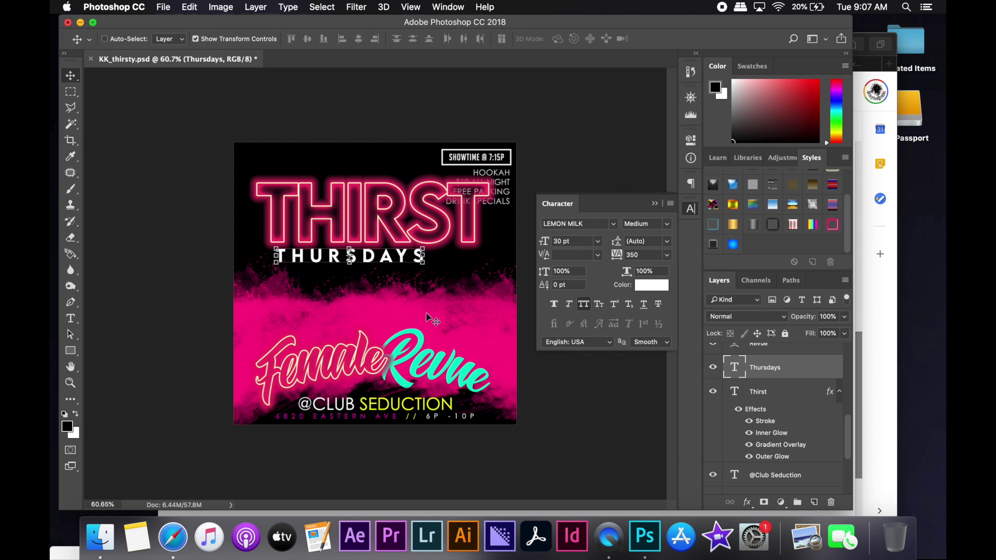
type("950")
key("Return")
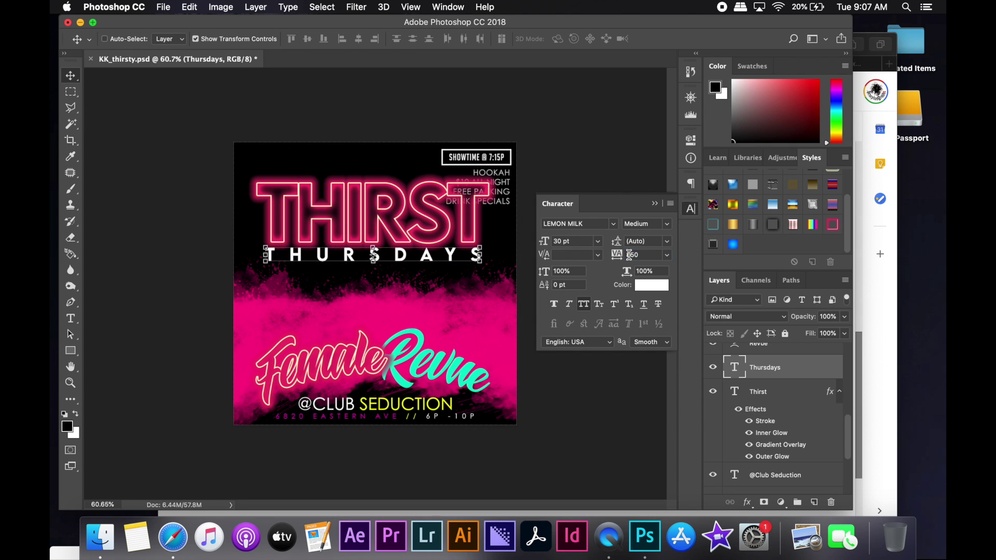
Step: Shift THURSDAYS slightly left beneath THIRST
mouse_move(462, 289)
left_mouse_down()
mouse_move(471, 358)
mouse_move(425, 326)
left_mouse_up()
left_click(768, 462)
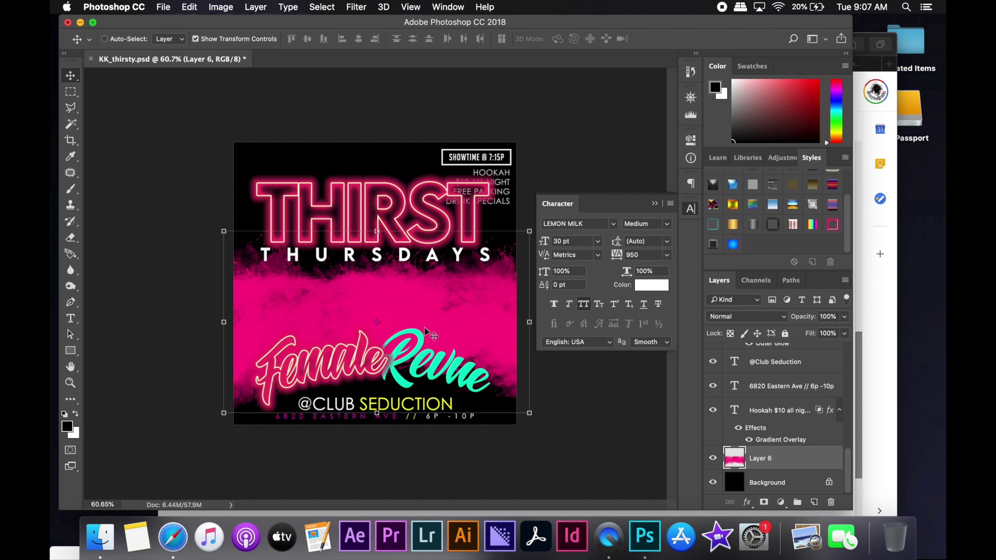
scroll(802, 431, "up", 3)
left_click(778, 407)
scroll(802, 431, "up", 2)
left_click(762, 356)
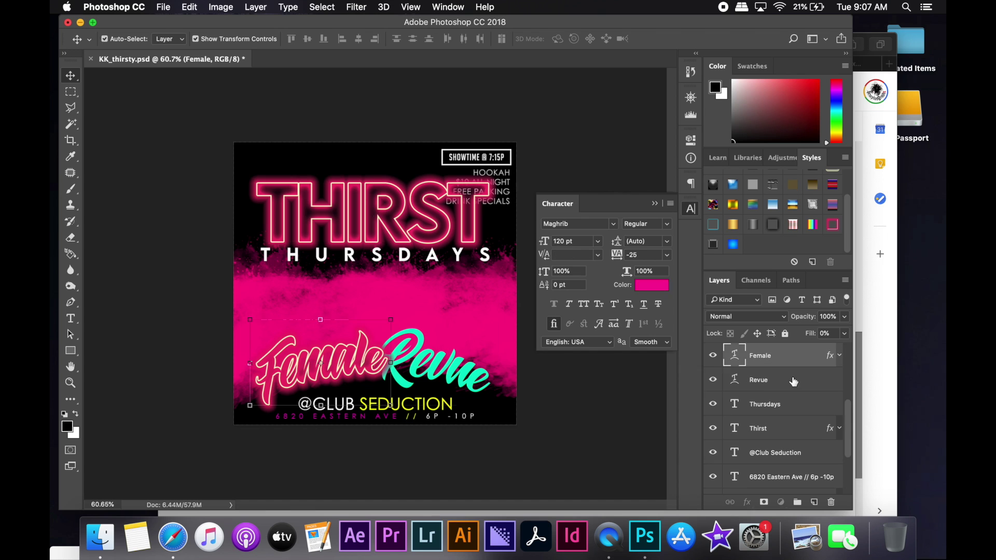
Step: Recolour the Revue text yellow (ffcc00)
left_click(763, 379, "shift")
left_click(768, 380)
left_click(651, 285)
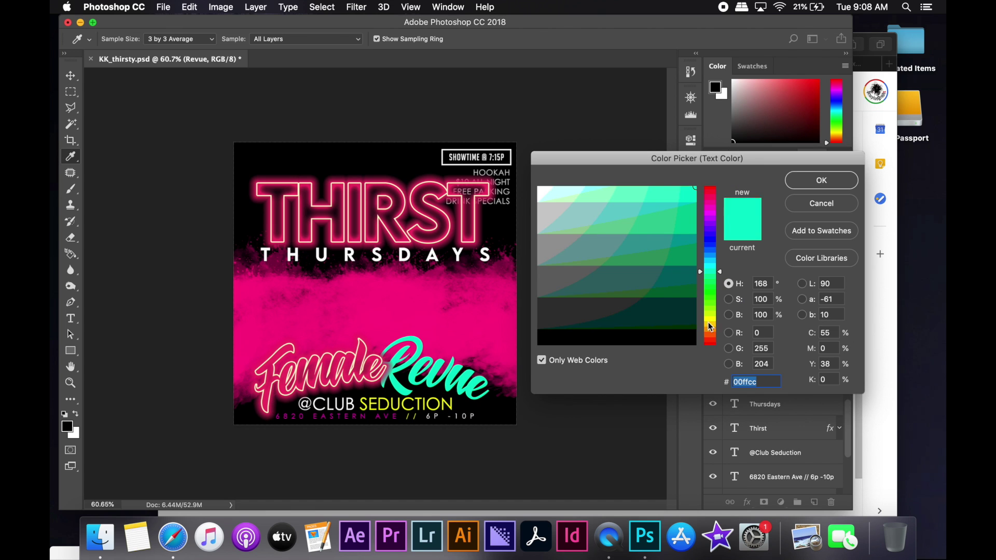
left_click(700, 327)
left_click(803, 187)
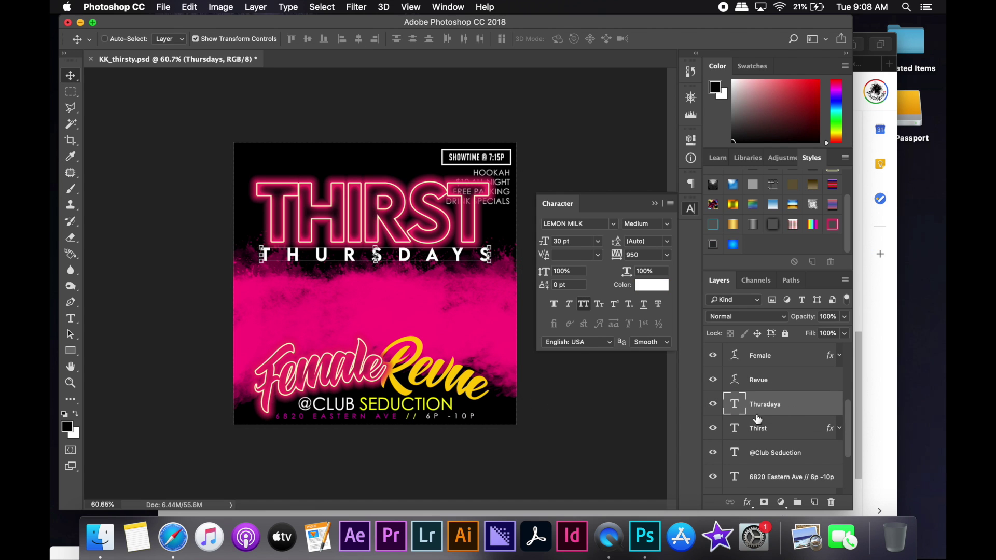
double_click(735, 477)
left_click(541, 38)
left_click(710, 220)
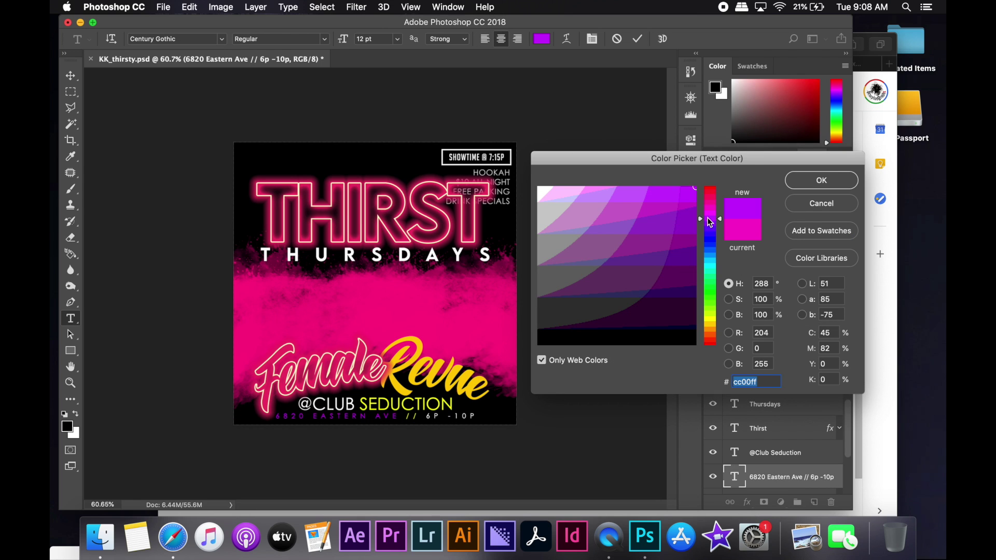
left_click_drag(710, 263, 711, 253)
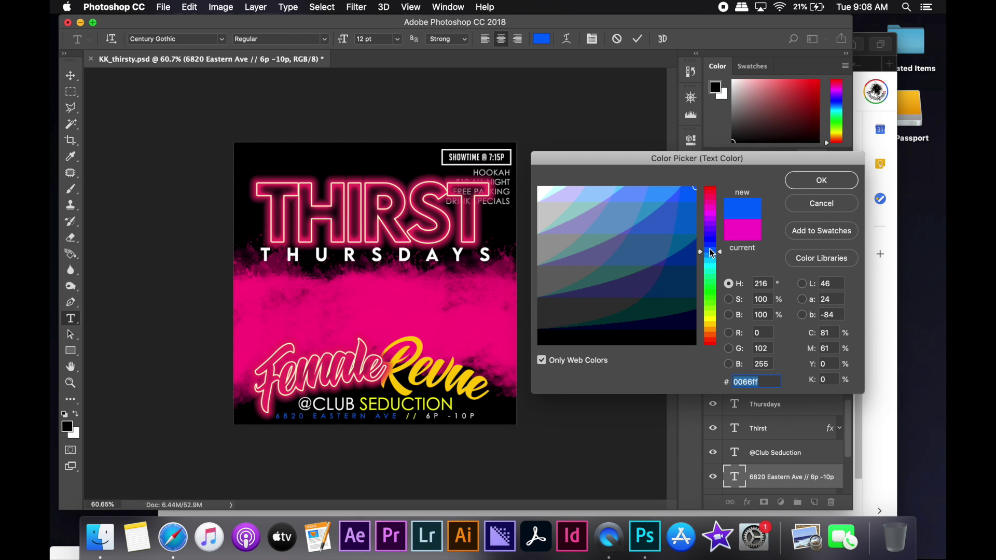
left_click(710, 335)
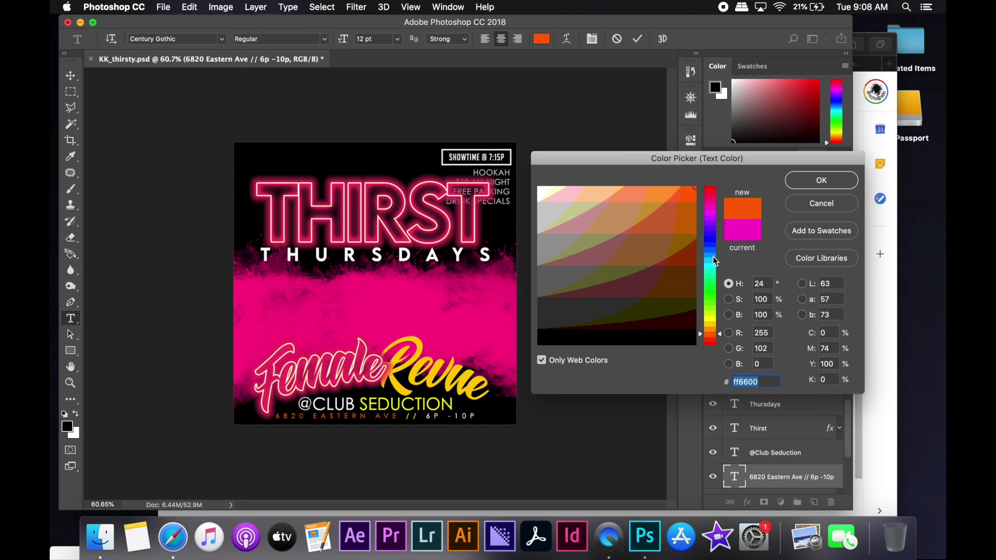
left_click_drag(711, 195, 710, 223)
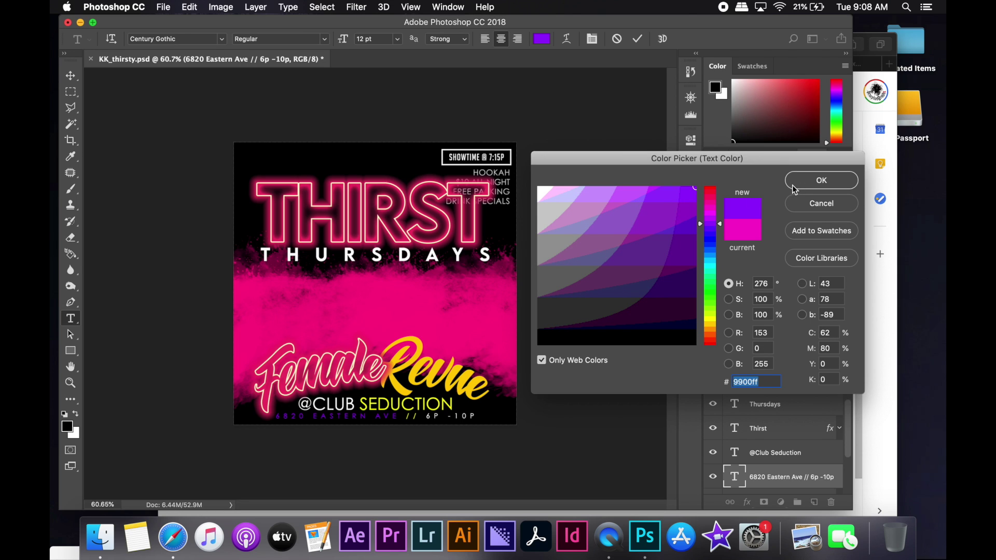
left_click(710, 326)
left_click(801, 189)
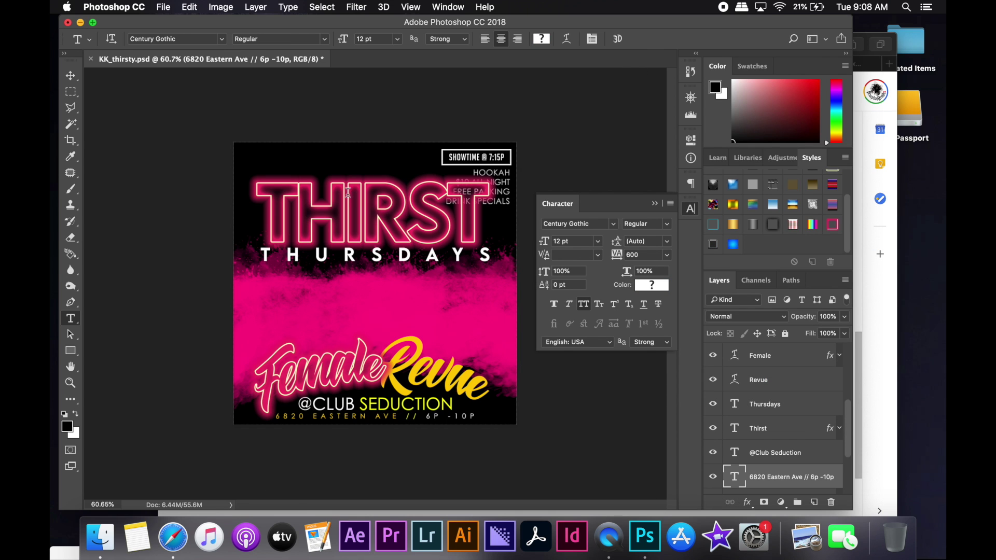
left_click(75, 76)
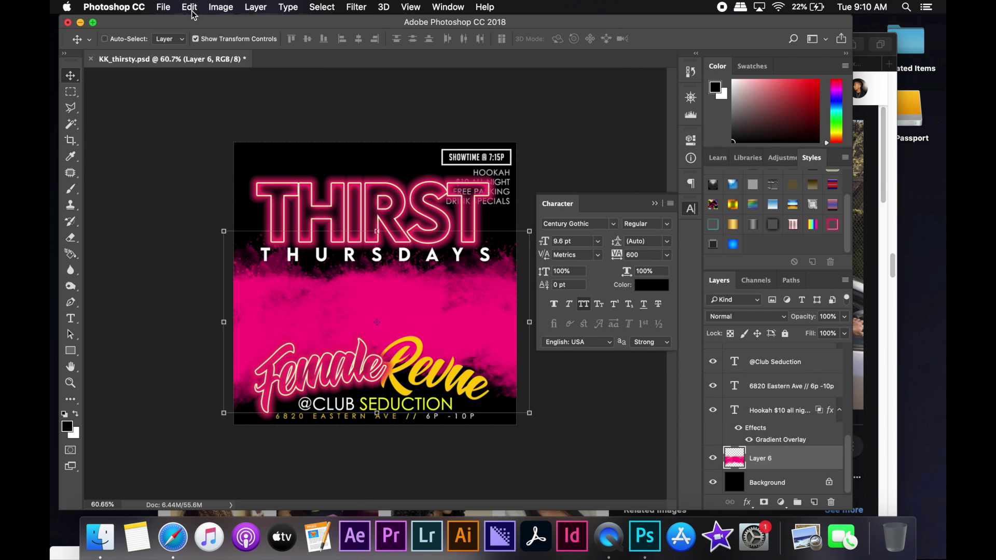
Step: Paste the model photo and clip it into the pink smoke layer
key("super+v")
right_click(768, 458)
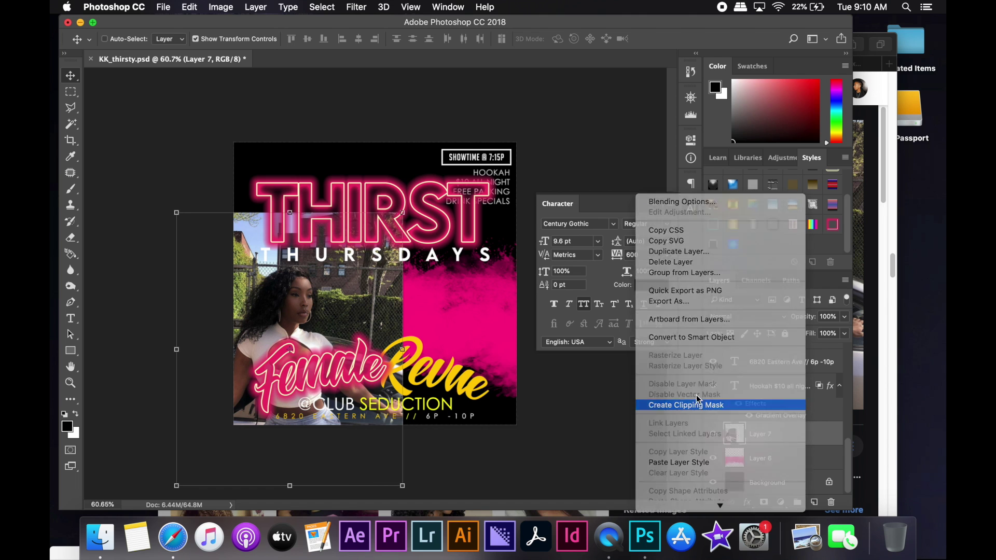
left_click(674, 405)
key("alt+shift+o")
left_click(746, 317)
left_click(747, 210)
Step: Set the clipped photo's blend mode to Hard Light after trying Multiply and Vivid Light
left_click(746, 317)
left_click(749, 328)
left_click(746, 316)
left_click(747, 415)
left_click(747, 316)
left_click(742, 335)
left_click(746, 316)
left_click(729, 443)
left_click(746, 317)
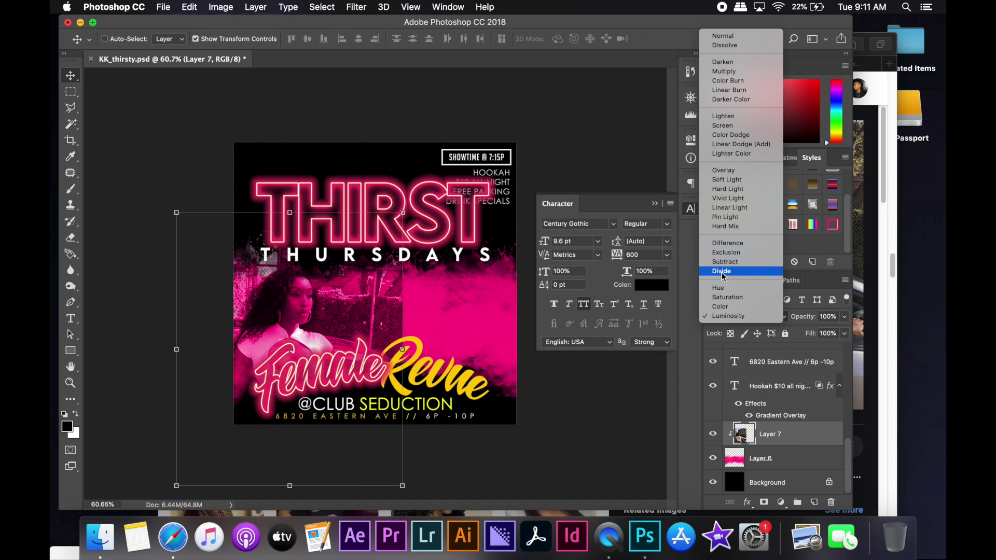
left_click(729, 190)
left_click(746, 316)
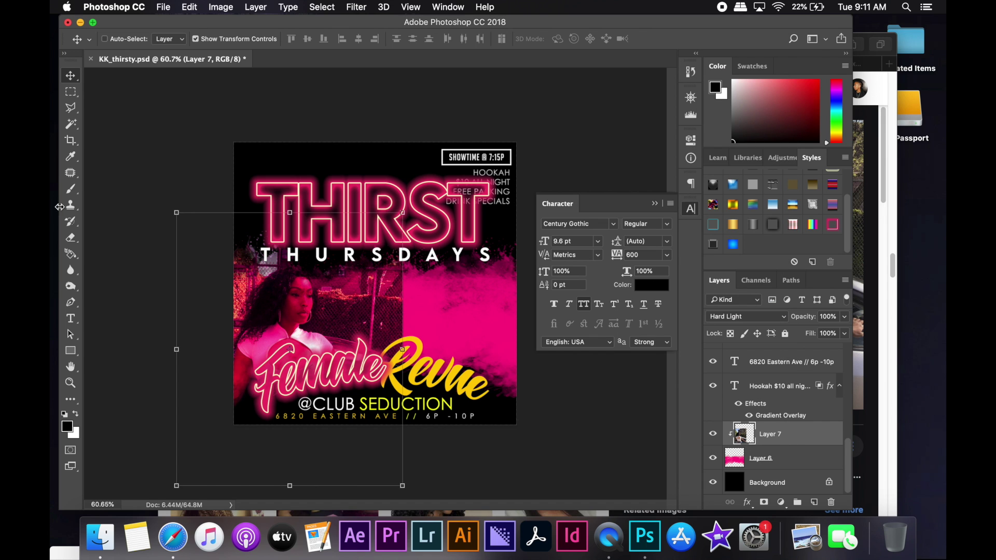
Step: Shrink the clipped photo toward the left and drag in the second model cutout
left_click(70, 237)
key("ctrl+t")
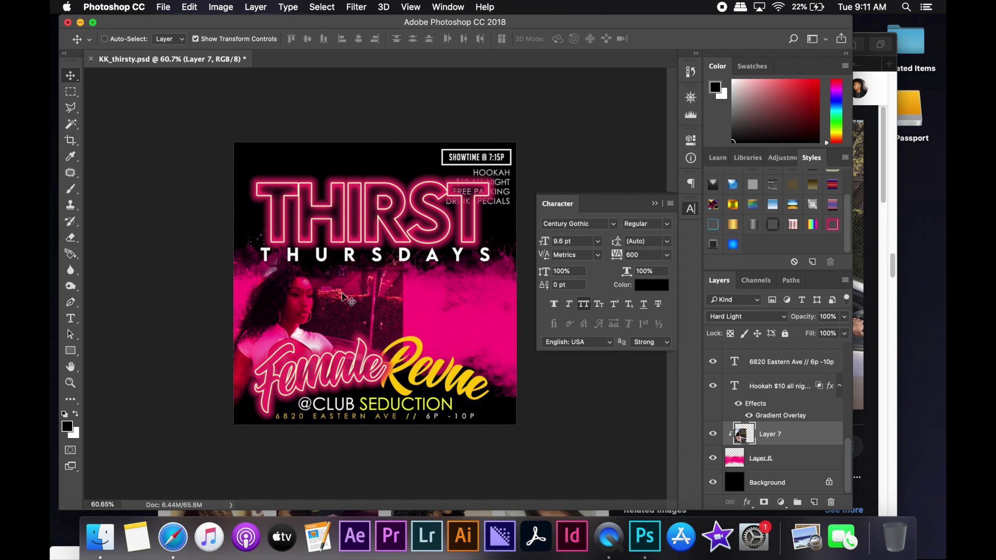
left_click_drag(405, 488, 365, 434)
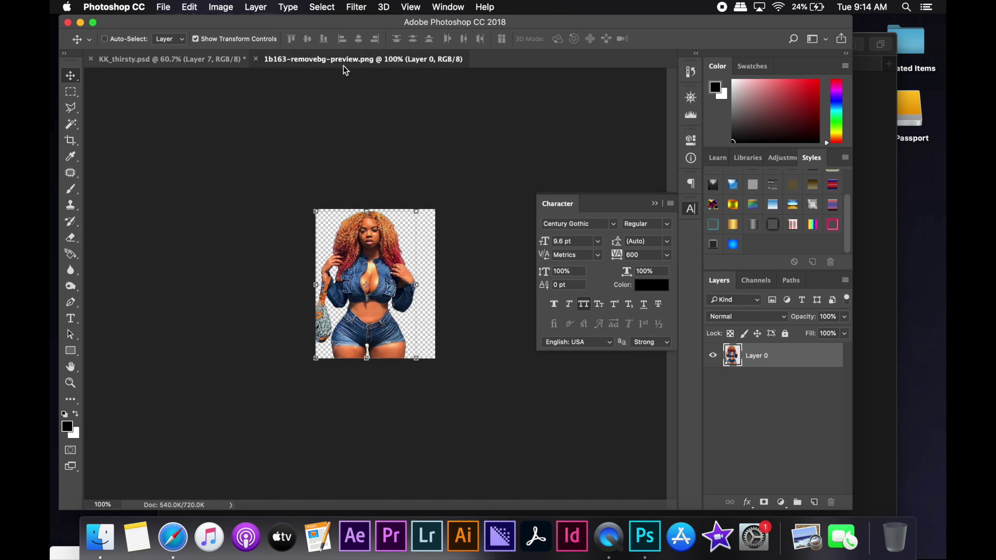
left_click_drag(346, 70, 351, 306)
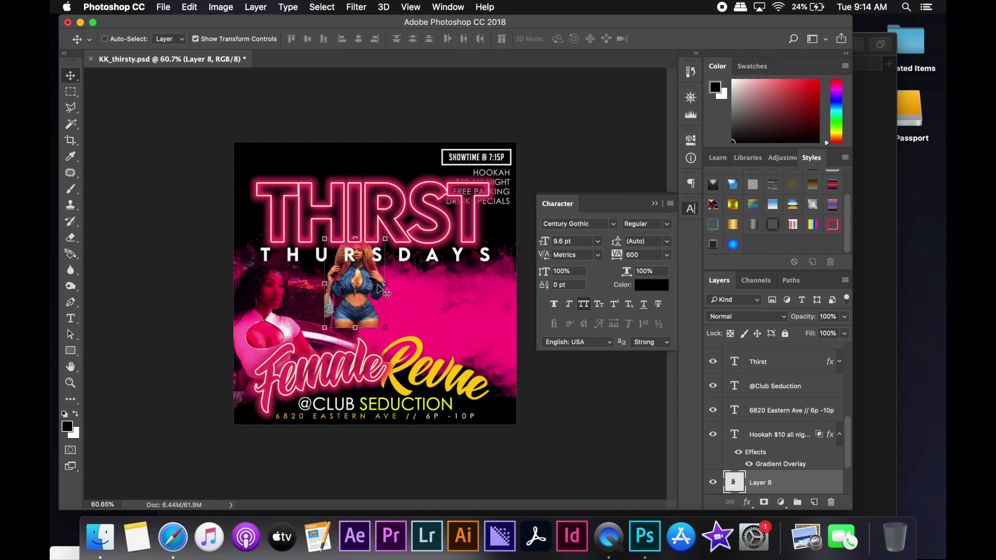
Step: Enlarge the model cutout (Layer 8) to fill the flyer centre
right_click(778, 461)
left_click(778, 460)
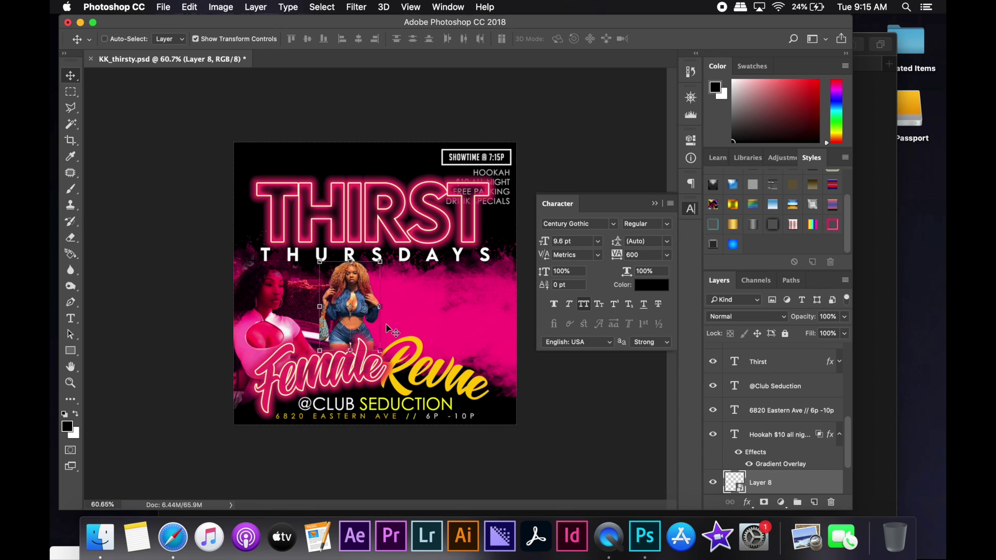
key("ctrl+t")
left_click_drag(380, 351, 465, 383)
left_click_drag(351, 262, 327, 271)
key("Return")
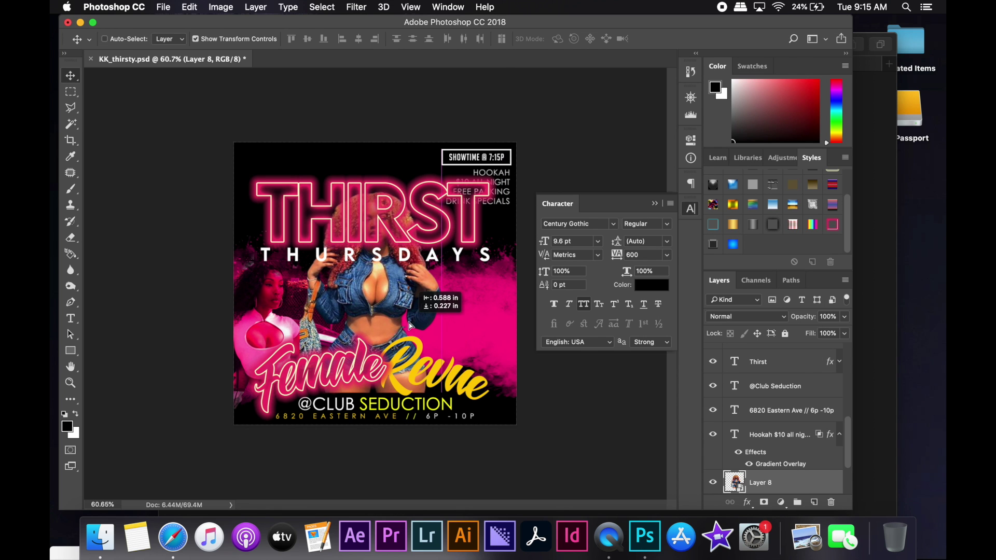
Step: Send the Thirst and Thursdays title layers behind the model
scroll(773, 439, "down", 3)
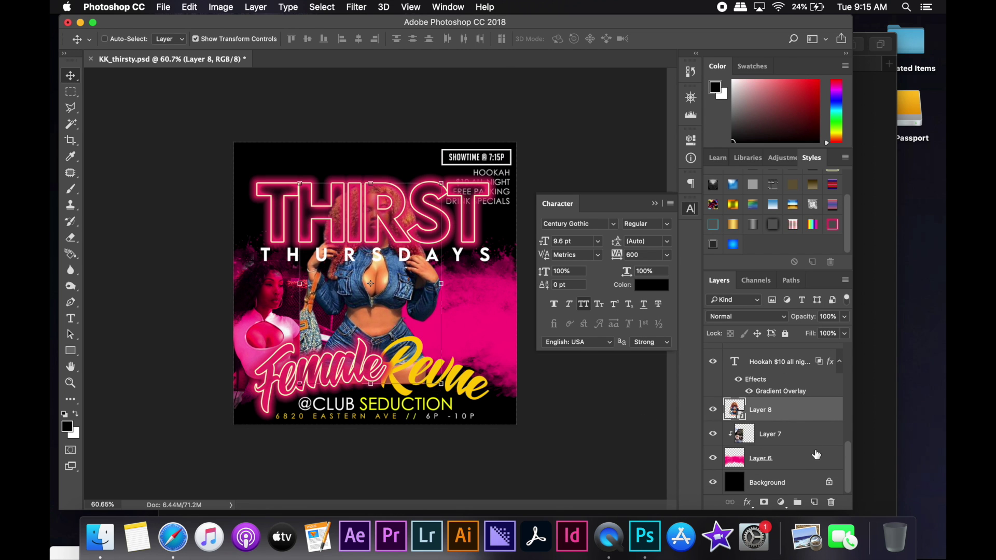
scroll(773, 415, "up", 3)
left_click(768, 401)
left_click(768, 377, "shift")
left_click(256, 7)
left_click(447, 388)
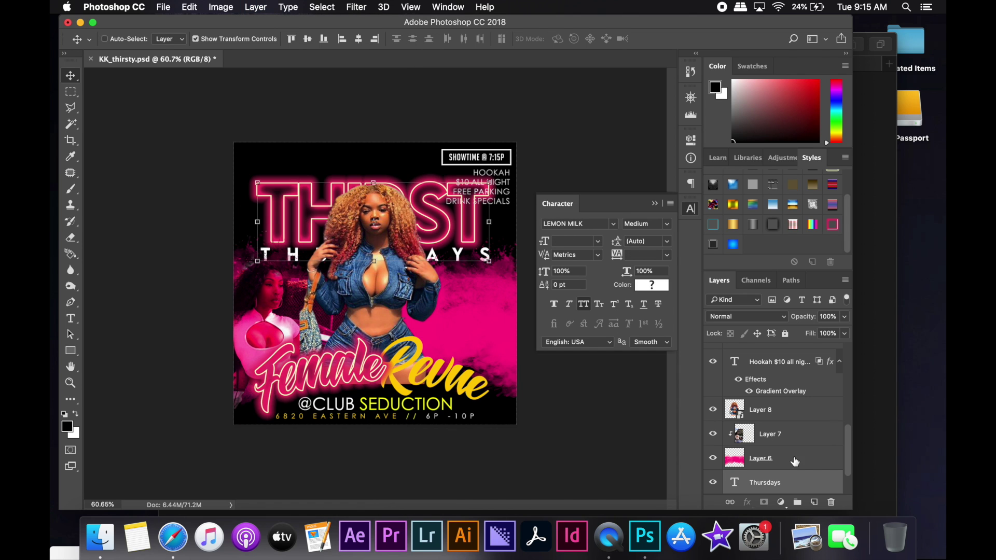
Step: Set THURSDAYS to 80 pt with -50 tracking under THIRST, and THIRST tracking to -25
left_click(780, 467)
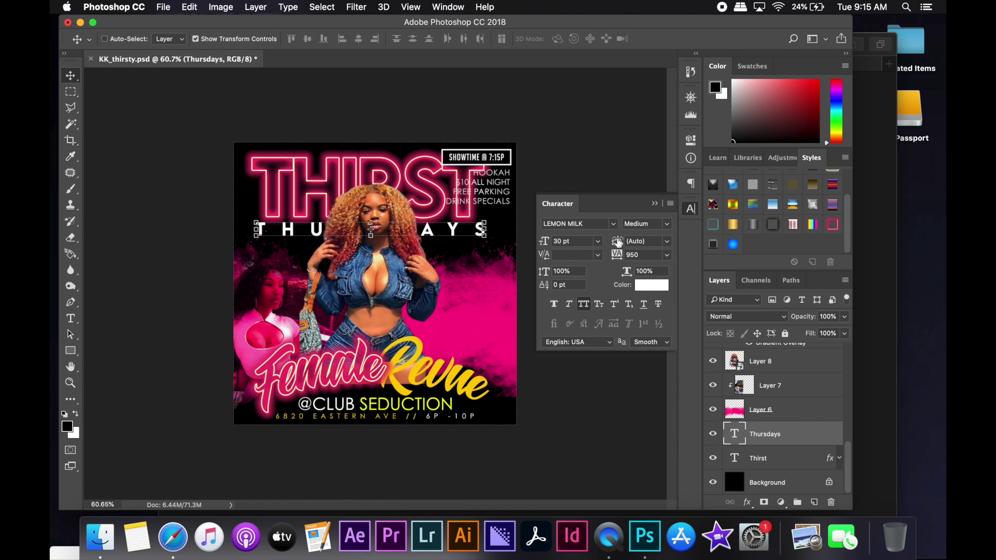
left_click(668, 255)
left_click(642, 329)
left_click(598, 241)
left_click(574, 400)
left_click(667, 254)
left_click(646, 284)
key("Return")
left_click_drag(482, 248, 478, 249)
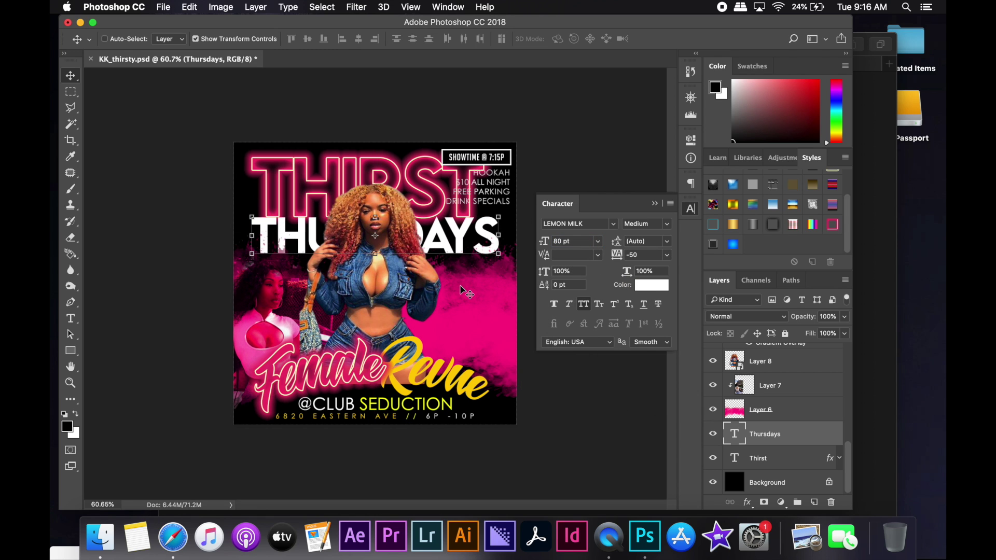
left_click(757, 458)
left_click(667, 255)
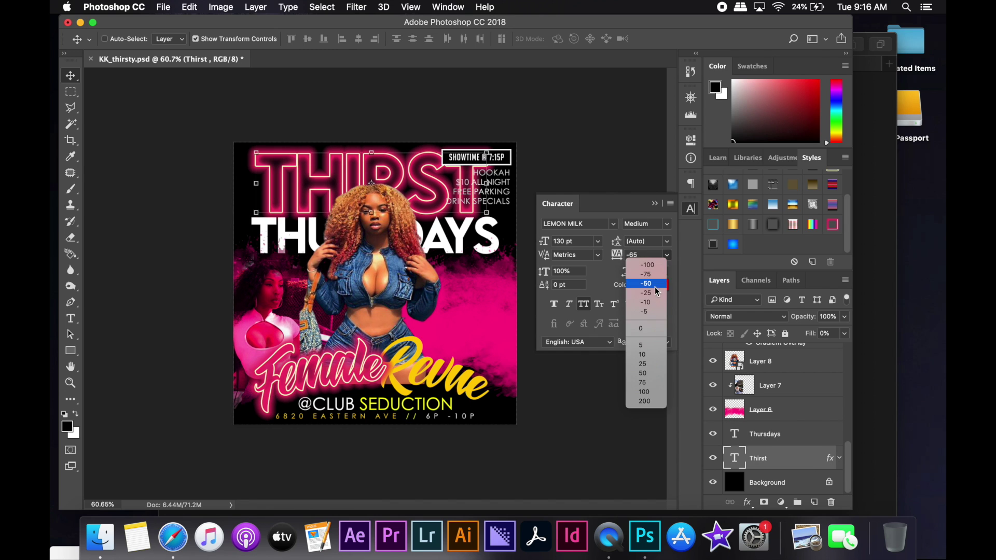
left_click(652, 294)
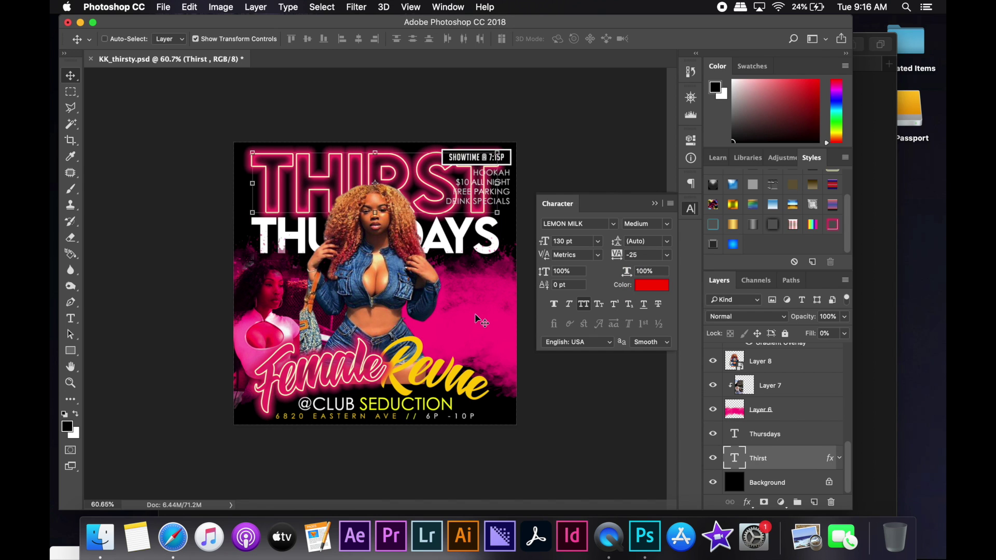
Step: Erase part of the bag in the model's smart object and save it back into the flyer
double_click(735, 361)
key("e")
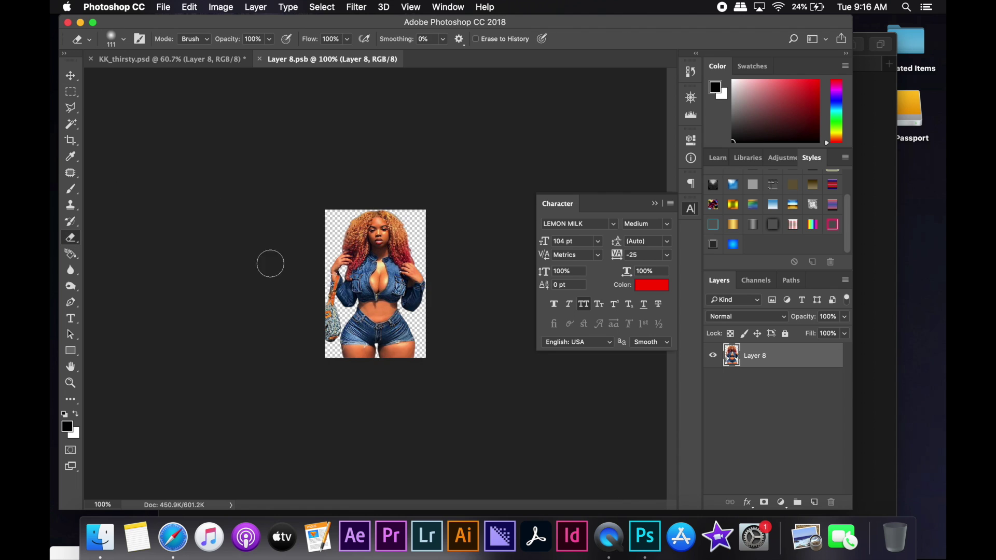
left_click(125, 42)
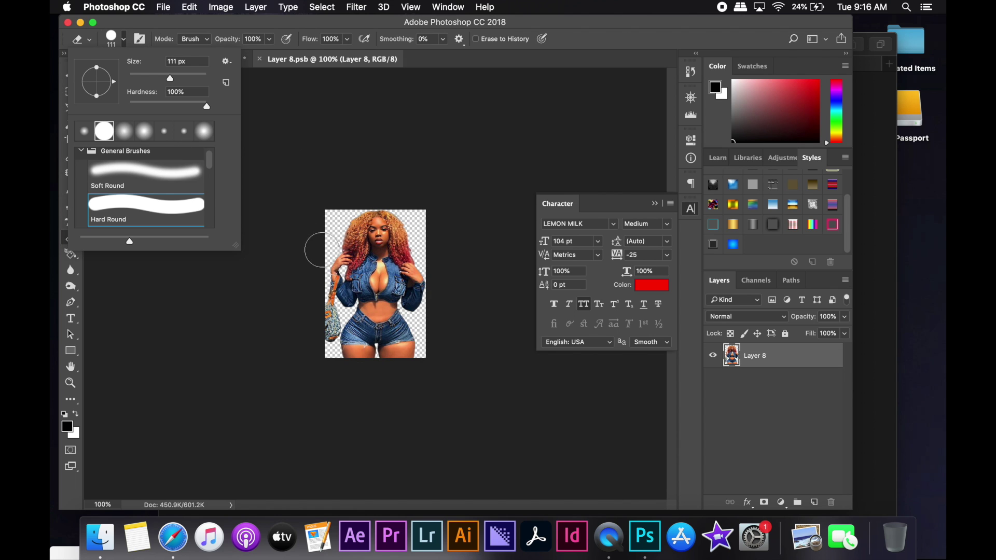
left_click(320, 304)
key("v")
key("super+w")
key("Return")
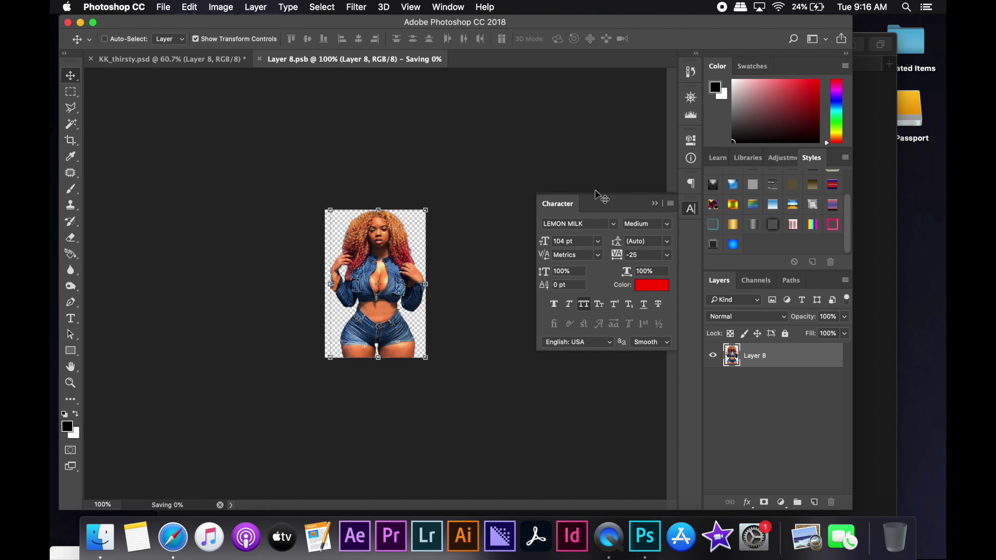
key("super+t")
Step: Commit the central model's transform and brighten her slightly with Brightness/Contrast
left_click(581, 215)
key("Return")
left_click(220, 7)
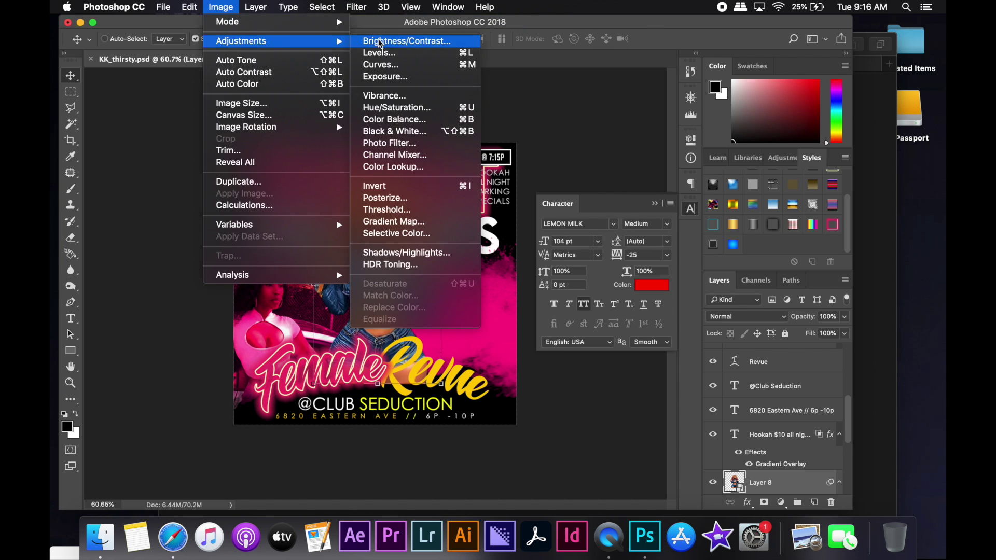
left_click(431, 40)
left_click_drag(471, 222, 478, 222)
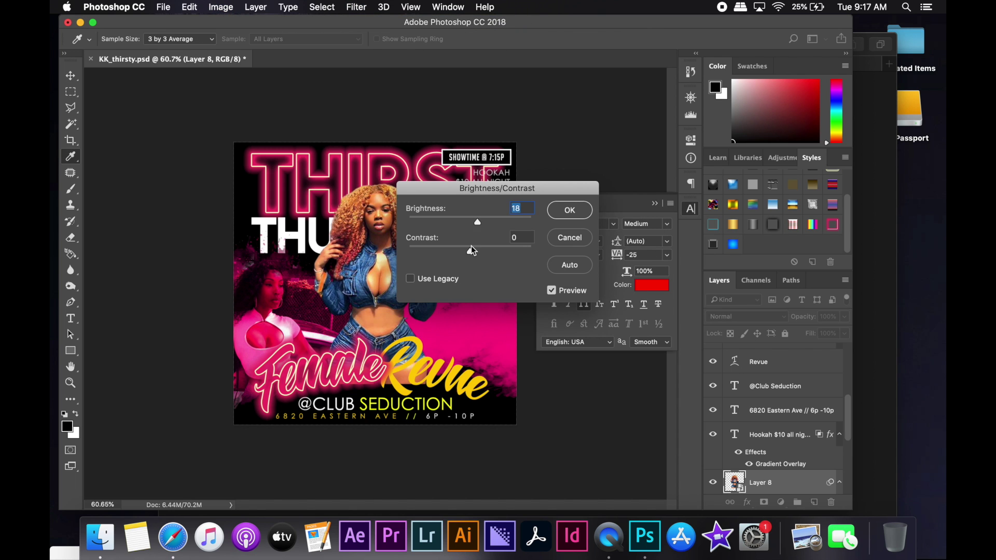
left_click(569, 210)
Step: Shrink the central woman slightly and shift her a little left
left_click_drag(314, 184, 325, 204)
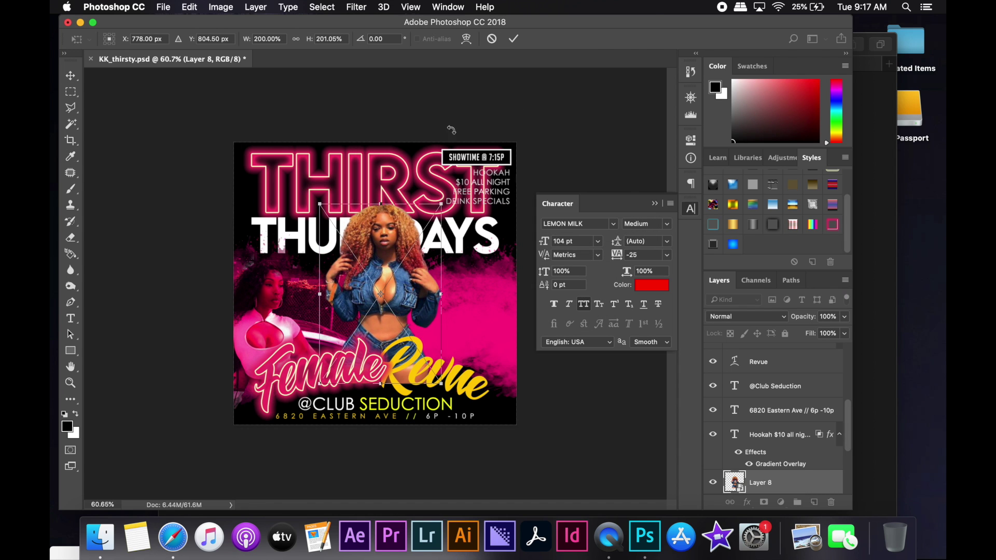
left_click_drag(443, 291, 438, 291)
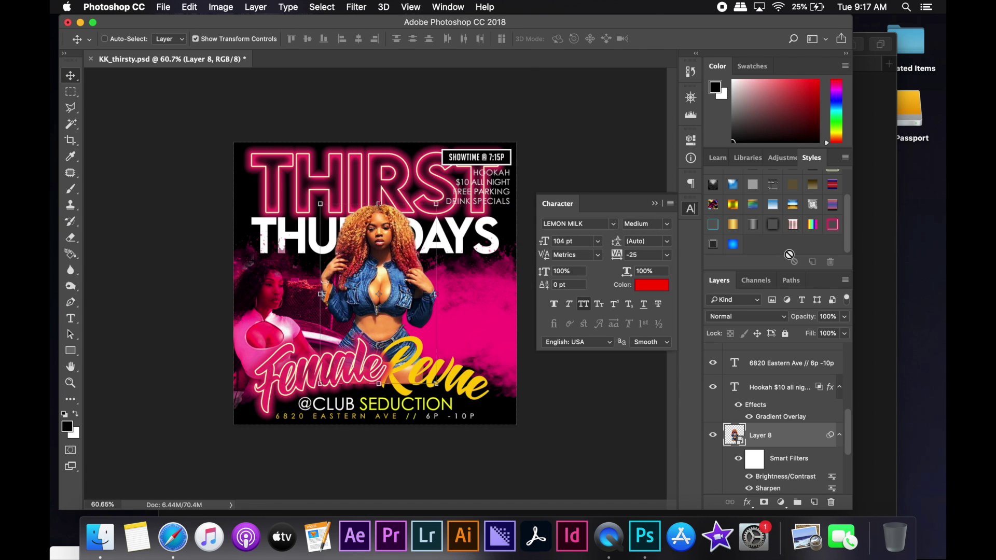
left_click(910, 117)
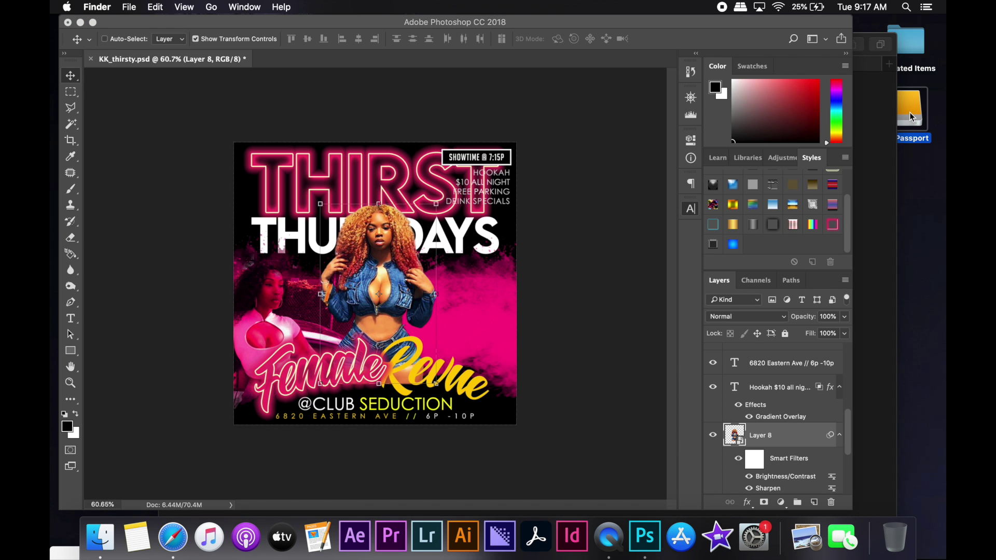
Step: Open splurge_ariesRE.psd from the Passport drive's psds folder in its own floating window
double_click(908, 115)
double_click(682, 104)
scroll(725, 222, "down", 3)
scroll(724, 222, "down", 3)
double_click(675, 193)
left_click(623, 309)
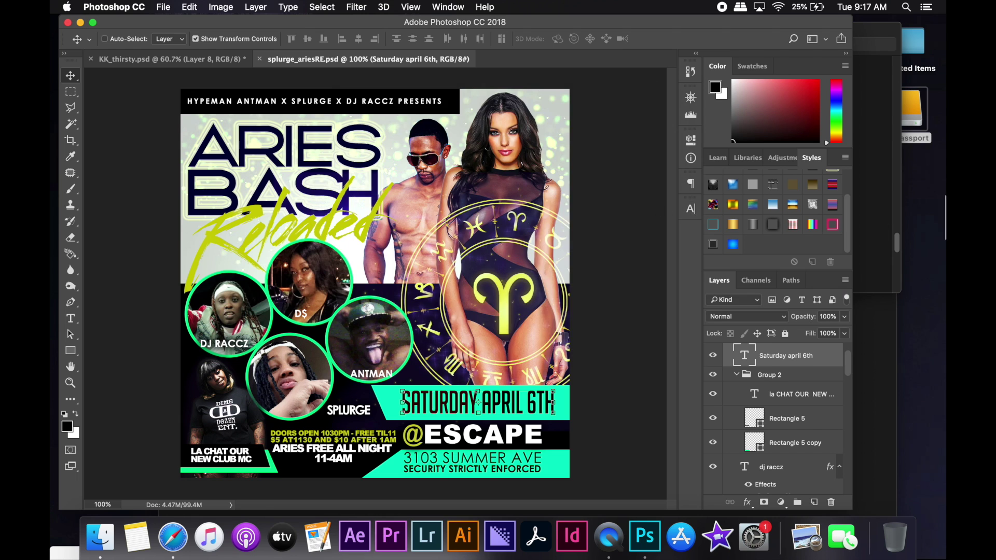
left_click_drag(328, 59, 156, 167)
left_click_drag(412, 167, 156, 342)
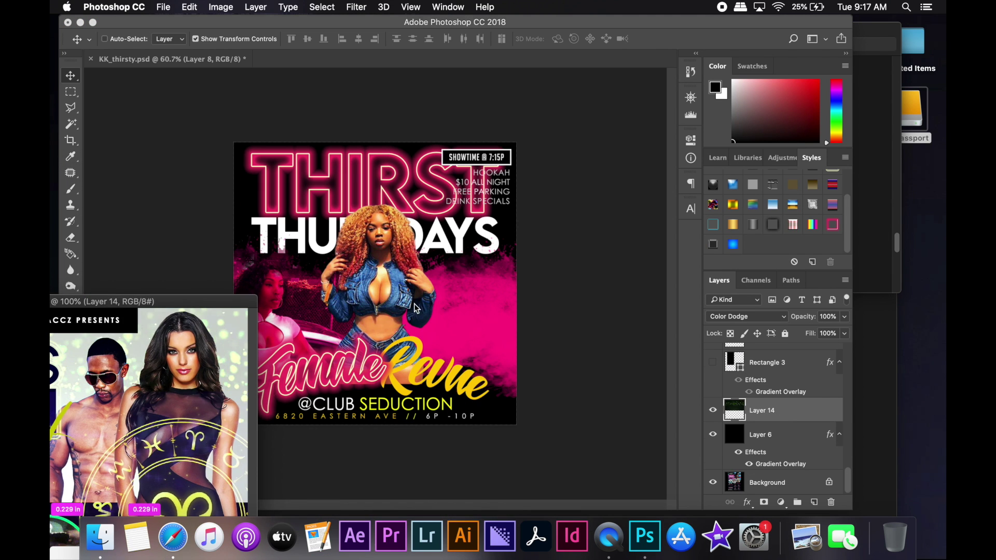
Step: Copy the Aries flyer's sparkles layer into the Thirsty flyer, bring it to front, and position it
left_click_drag(454, 195, 461, 420)
left_click(255, 7)
left_click(431, 350)
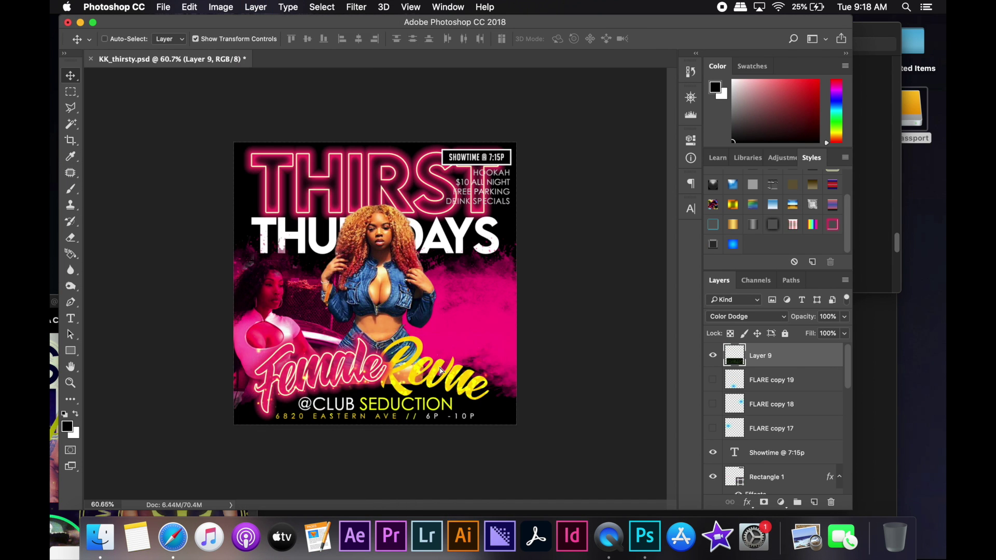
left_click(255, 7)
left_click(410, 347)
mouse_move(409, 358)
left_mouse_down()
mouse_move(397, 355)
mouse_move(446, 269)
mouse_move(446, 363)
left_mouse_up()
Step: Erase inside the central woman's Layer 8 smart object and save the changes
scroll(777, 403, "down", 5)
double_click(734, 403)
key("e")
left_click(123, 39)
left_click(395, 377)
left_click(259, 59)
left_click(592, 193)
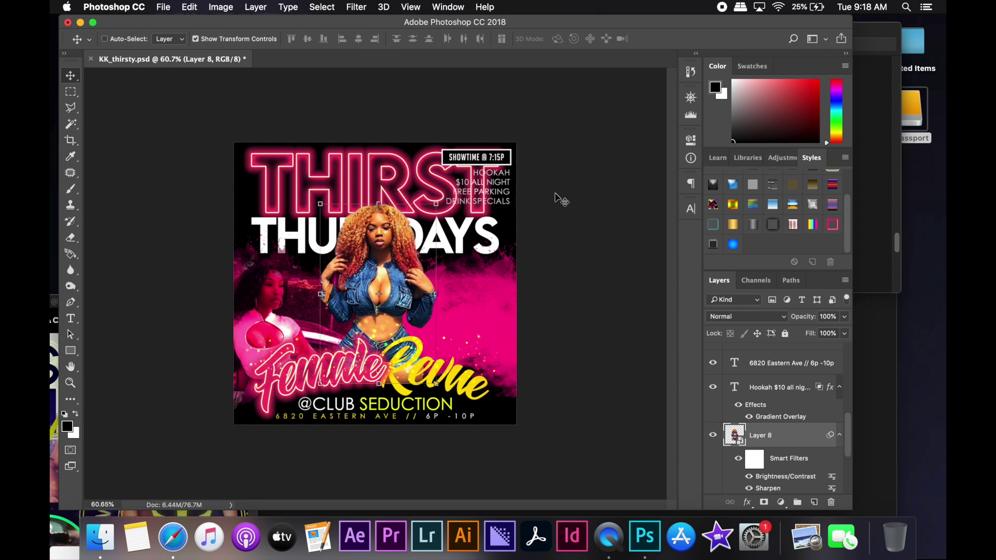
left_click(768, 427)
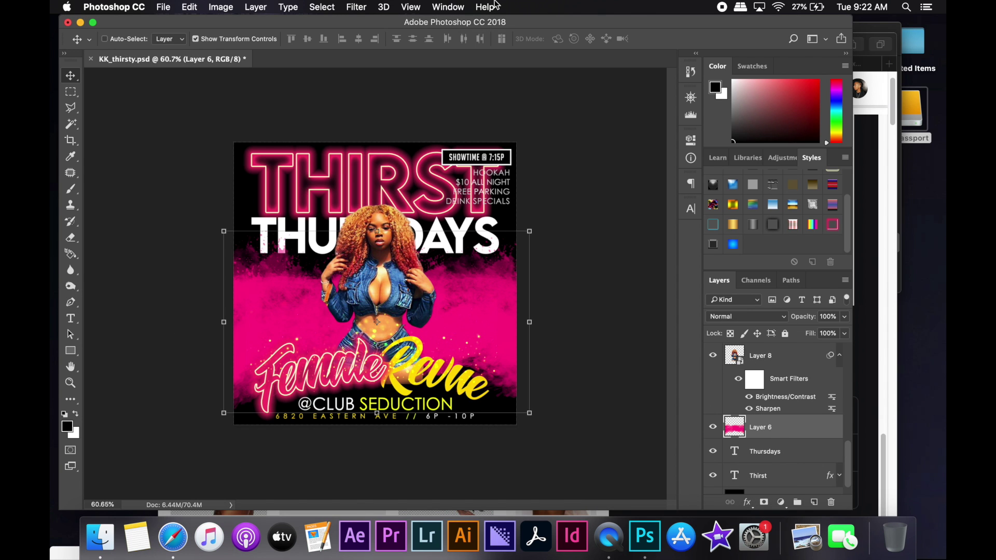
Step: Paste the dark-haired woman and delete her watermark band and both checkered backdrop blocks
left_click(189, 7)
left_click(197, 117)
key("m")
left_click_drag(245, 196, 306, 218)
key("Delete")
key("w")
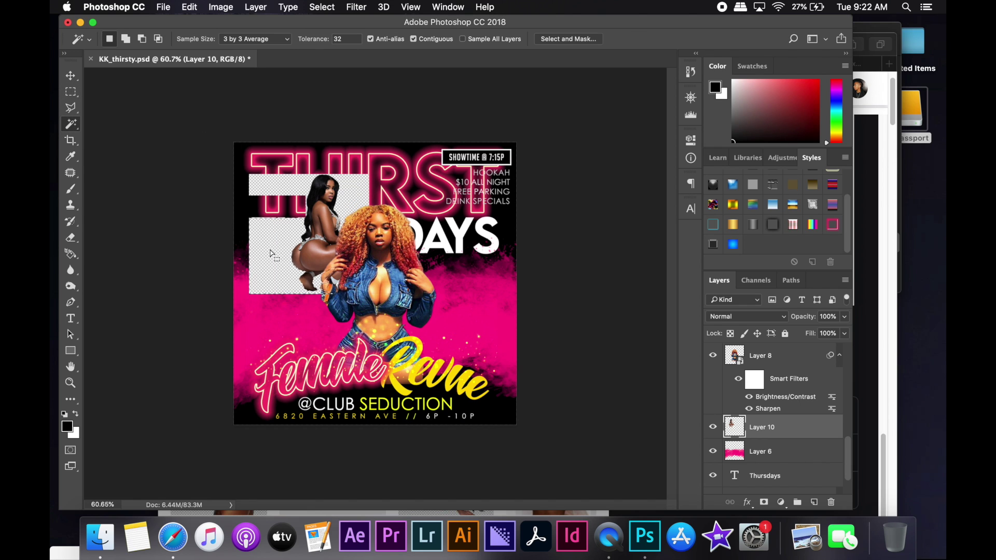
left_click(270, 255)
key("Delete")
left_click(274, 194)
key("Delete")
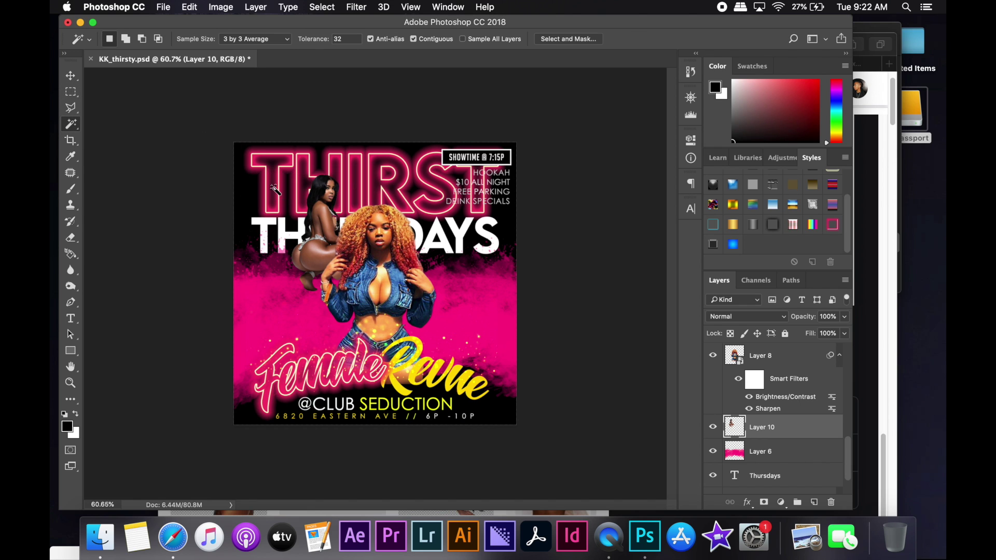
key("ctrl+d")
Step: Enlarge the new woman with Free Transform and position her at the left
key("v")
left_click_drag(306, 223, 311, 280)
key("ctrl+t")
left_click_drag(329, 357, 357, 397)
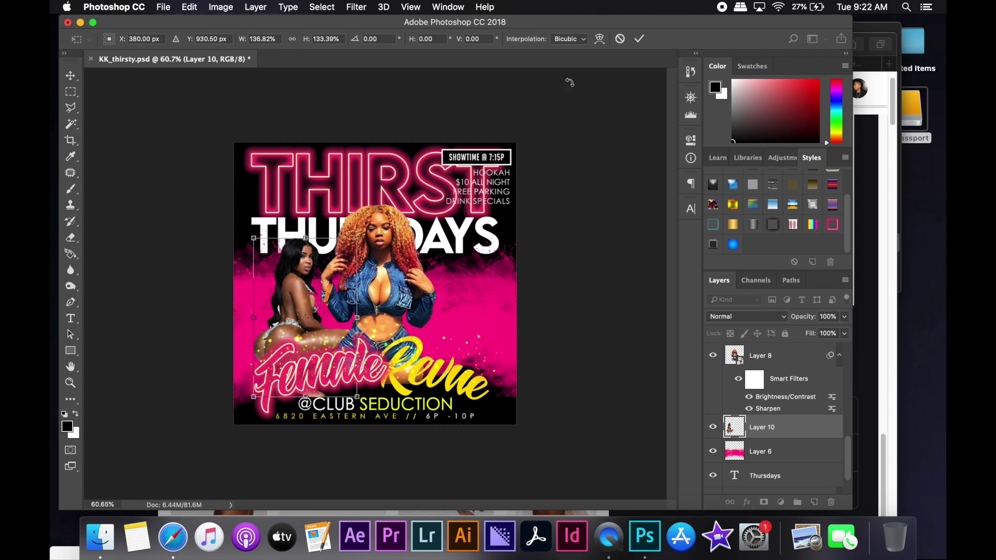
key("Return")
left_click_drag(311, 281, 303, 287)
left_click_drag(332, 163, 355, 148)
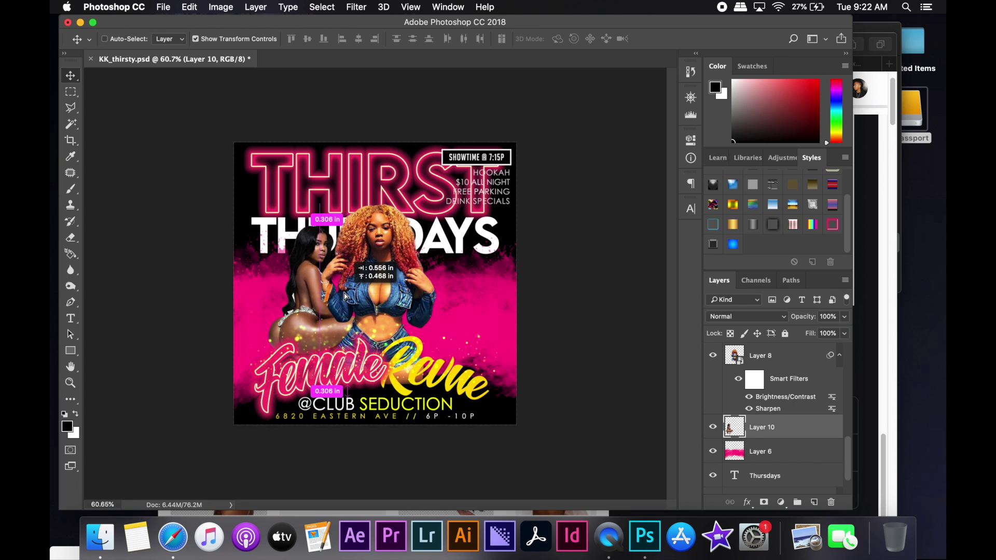
Step: Paste another woman's photo from Safari and marquee-select its watermark
left_click(221, 7)
double_click(786, 397)
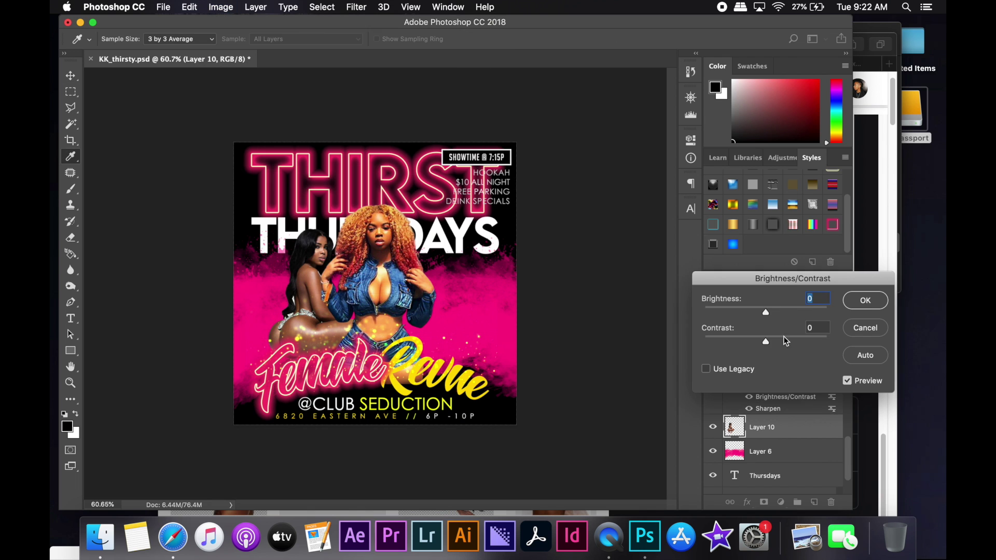
key("Return")
key("super+Tab")
key("super+Tab")
left_click(189, 7)
left_click(208, 117)
key("m")
left_click_drag(437, 180, 477, 198)
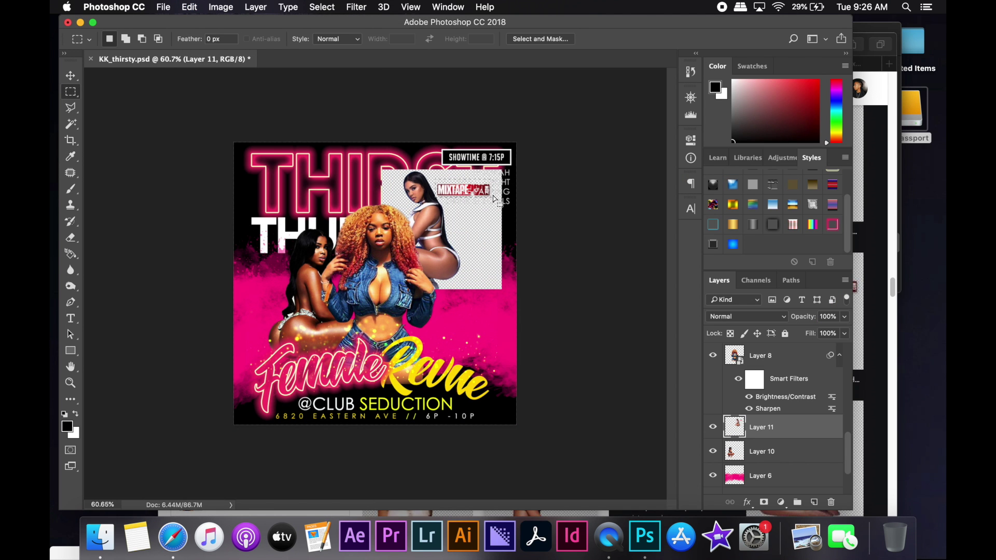
Step: Delete the pasted photo's watermark and backdrop, then revert the backdrop deletion in History
key("Delete")
key("w")
left_click(468, 222)
key("Delete")
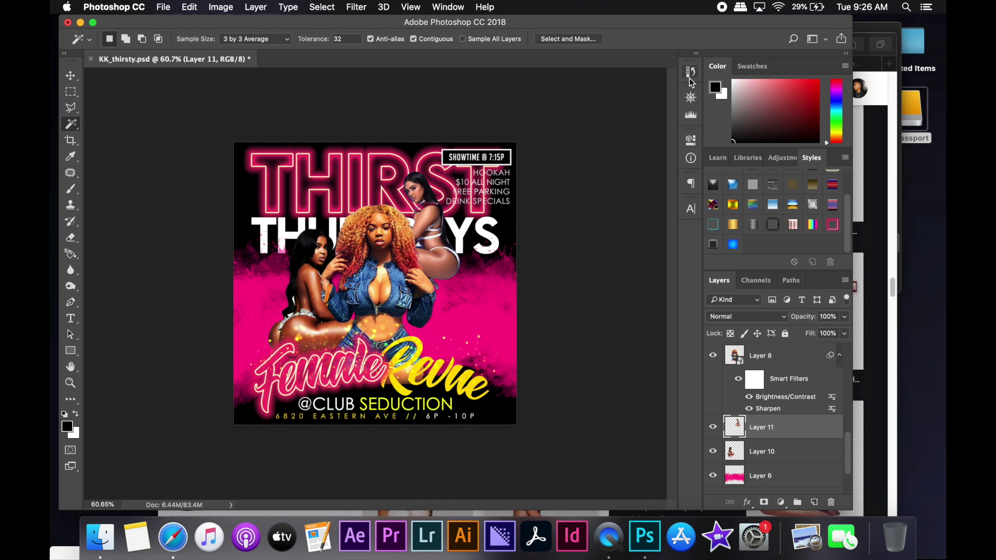
left_click(690, 72)
left_click(640, 96)
Step: Cut out the woman in white swimwear with Quick Selection, deleting the surrounding backdrop
left_click_drag(73, 130, 103, 124)
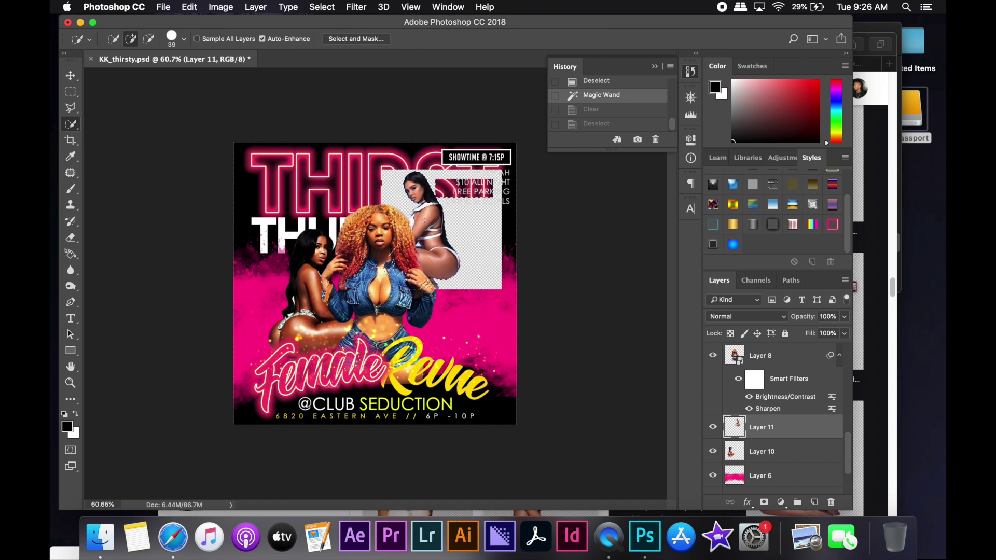
left_click_drag(424, 222, 435, 209)
left_click(435, 209)
left_click(147, 40)
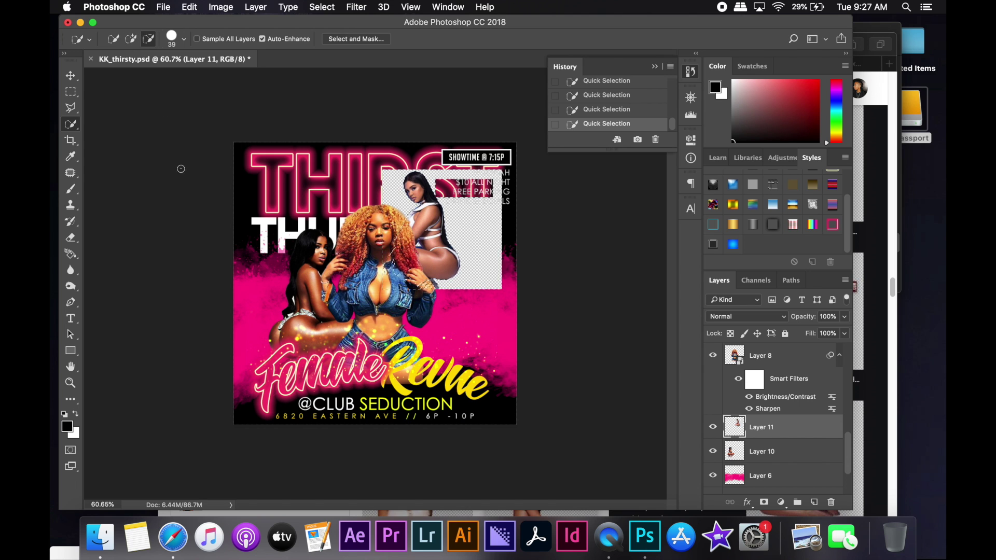
left_click_drag(71, 124, 119, 138)
key("Delete")
key("super+d")
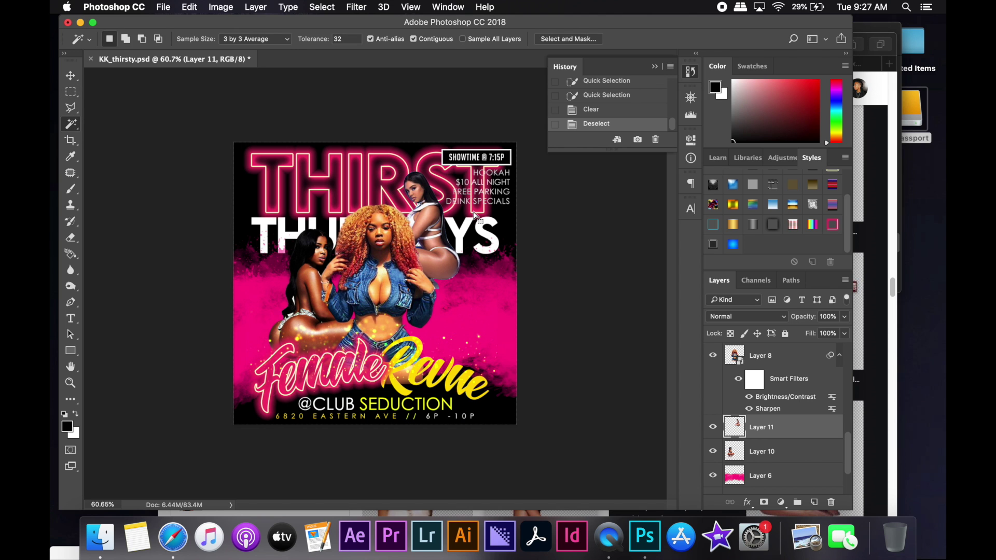
Step: Rotate her toward the right, convert her to a Smart Object, and enlarge her
key("v")
mouse_move(476, 215)
left_mouse_down()
mouse_move(489, 291)
mouse_move(513, 332)
left_mouse_up()
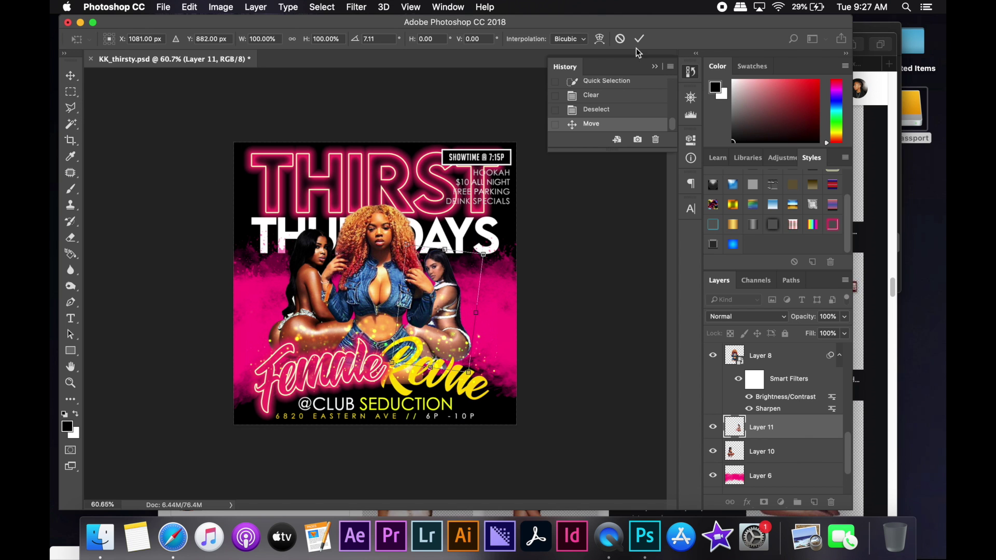
left_click(639, 39)
right_click(763, 427)
left_click(674, 498)
mouse_move(470, 373)
left_mouse_down()
mouse_move(474, 357)
mouse_move(482, 371)
left_mouse_up()
key("Return")
left_click_drag(456, 335, 459, 340)
Step: Brighten the right woman with Brightness/Contrast and nudge her into place
left_click(220, 6)
left_click(384, 39)
left_click_drag(469, 251, 516, 251)
key("Return")
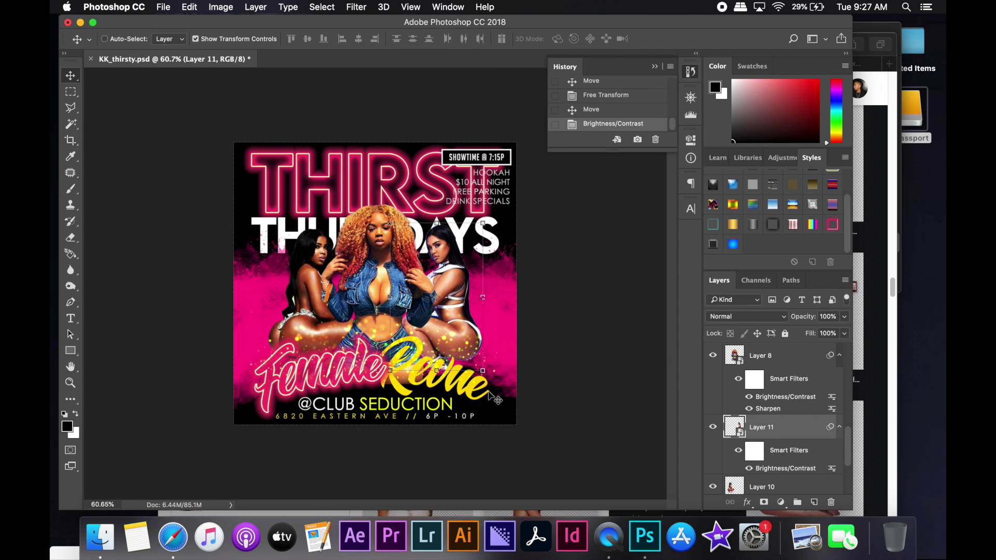
left_click_drag(467, 354, 469, 355)
Step: Erase a stray area near the right woman's feet inside Layer 11.psb and save it
key("e")
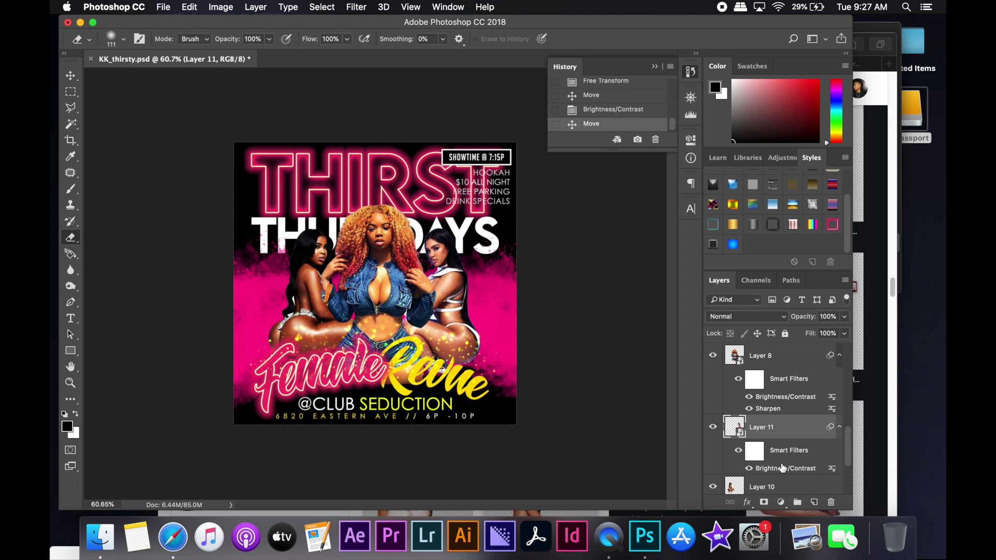
left_click(767, 485)
double_click(773, 421)
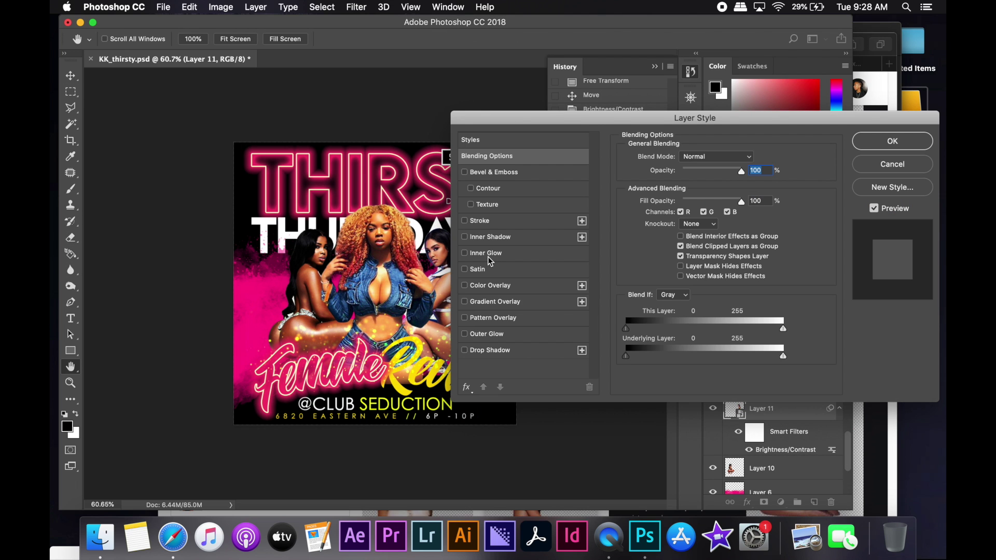
left_click(878, 165)
double_click(736, 411)
left_click_drag(343, 384, 370, 367)
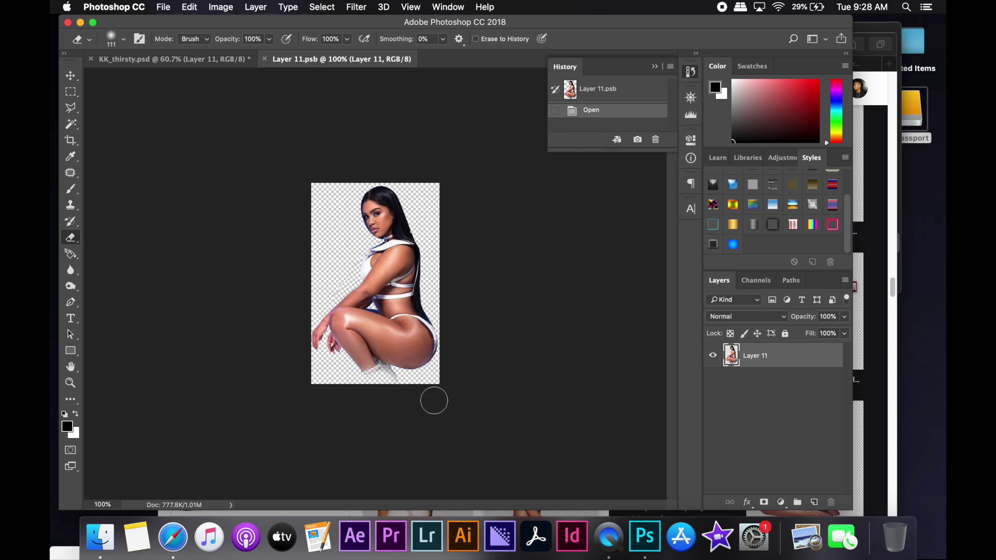
left_click(264, 59)
left_click(613, 223)
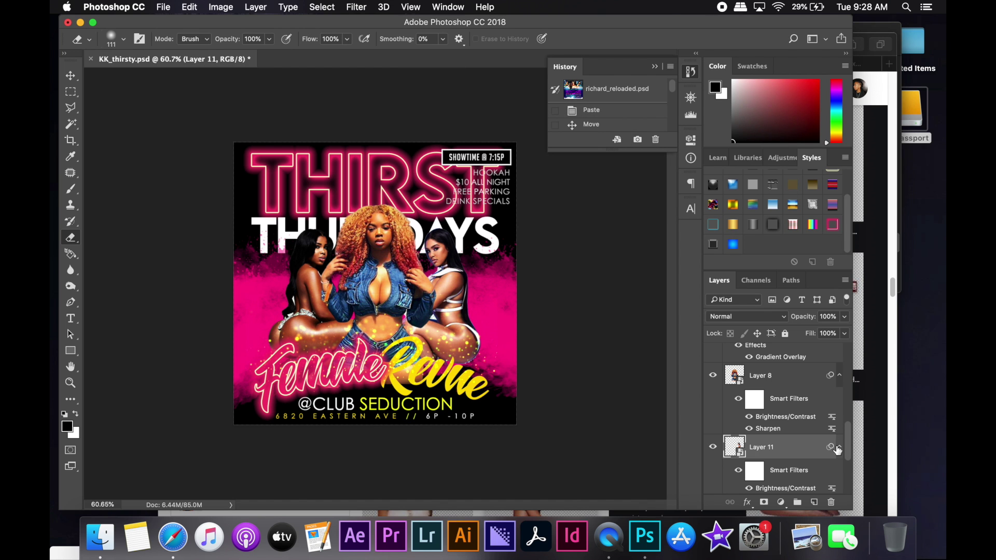
Step: Erase part of the central woman's Layer 8.psb, save it, and paste another woman's photo
double_click(735, 374)
left_click_drag(403, 369, 406, 358)
key("super+w")
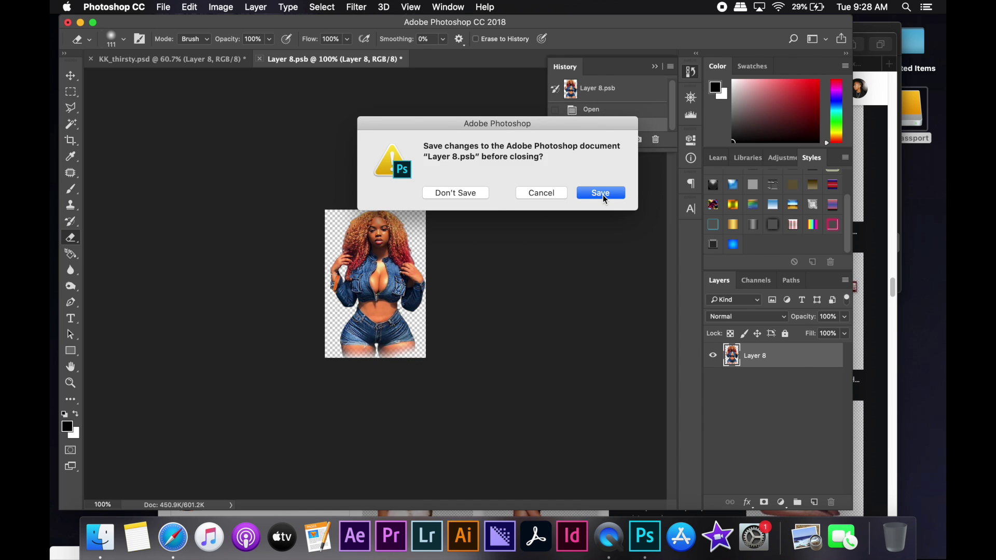
left_click(600, 193)
left_click(189, 7)
left_click(208, 125)
Step: Move the pasted photo to the upper left and delete its watermark logo
left_click_drag(417, 298, 347, 240)
key("m")
left_click(290, 218)
left_click_drag(247, 186, 304, 202)
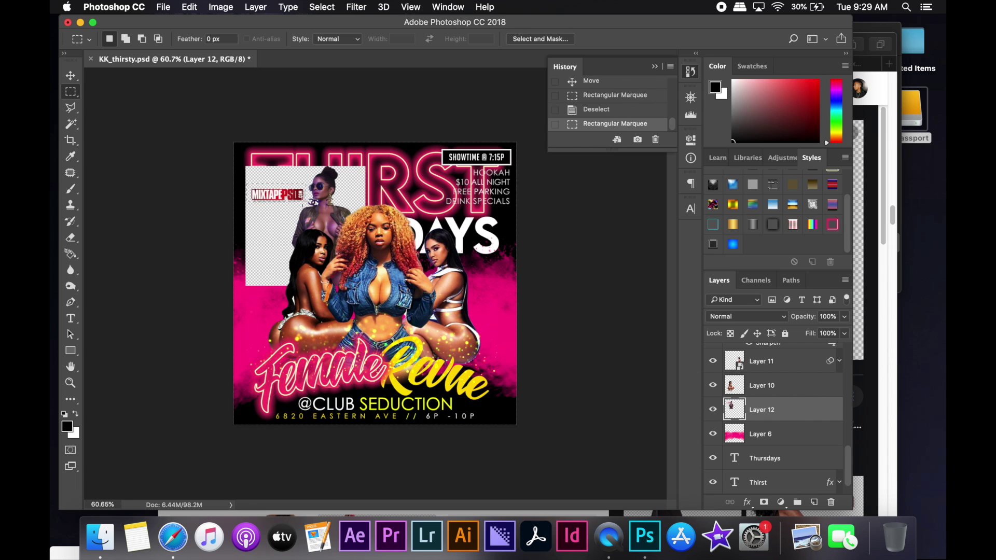
key("Delete")
Step: Clear the checkered backdrop with the Magic Wand and place the woman at the left
key("ctrl+d")
key("w")
left_click(275, 234)
key("Delete")
left_click(354, 194)
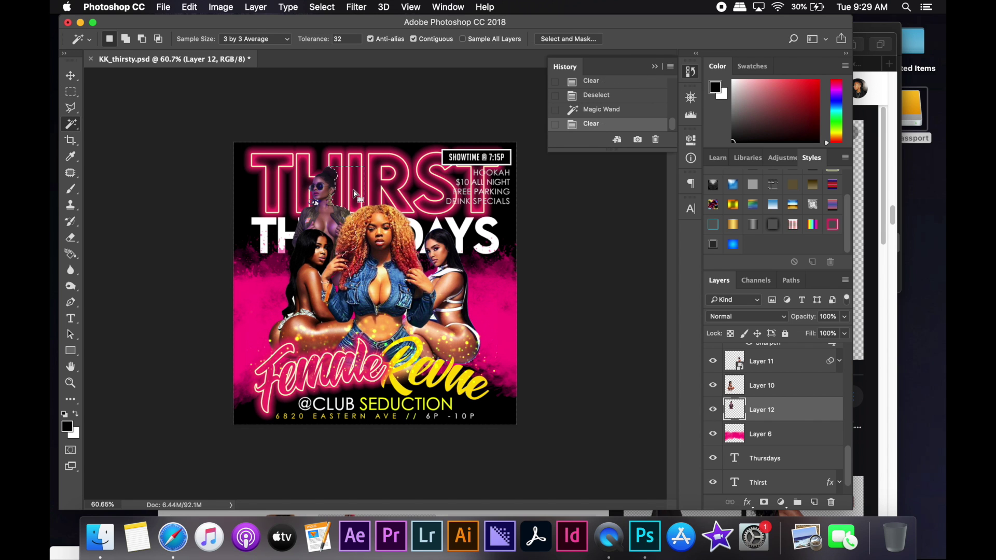
key("ctrl+d")
key("v")
left_click_drag(354, 195, 293, 272)
Step: Clip the woman into the pink paint layer and try Vivid Light blending
right_click(783, 410)
left_click(667, 444)
left_click_drag(265, 306, 274, 327)
key("Return")
left_click(746, 317)
left_click(728, 317)
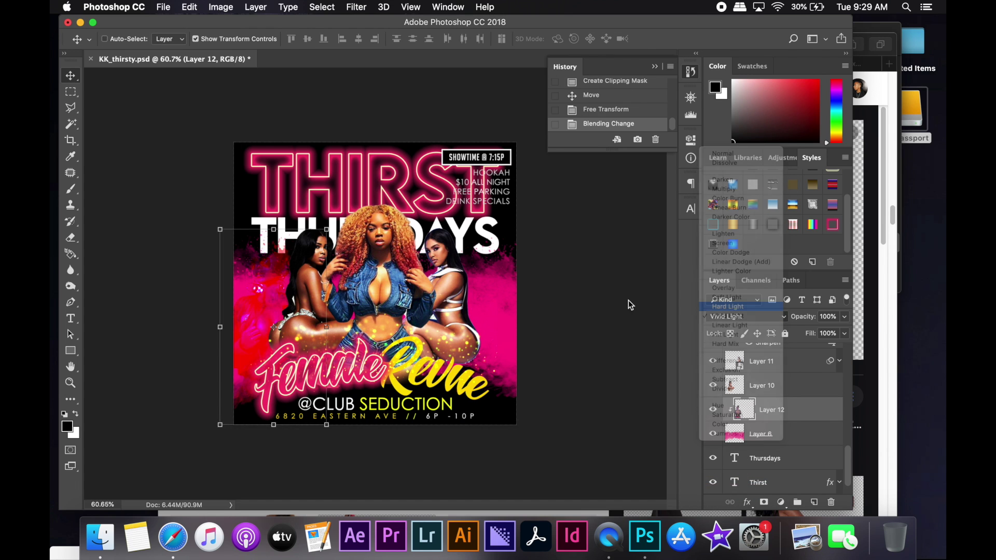
Step: Test-delete an area of the clipped photo, undo it, and nudge the woman into position
key("w")
left_click(253, 289)
key("Delete")
key("Delete")
key("ctrl+alt+z")
key("ctrl+alt+z")
left_click(253, 292)
key("ctrl+alt+z")
key("ctrl+alt+z")
key("ctrl+d")
key("v")
left_click_drag(301, 177, 305, 193)
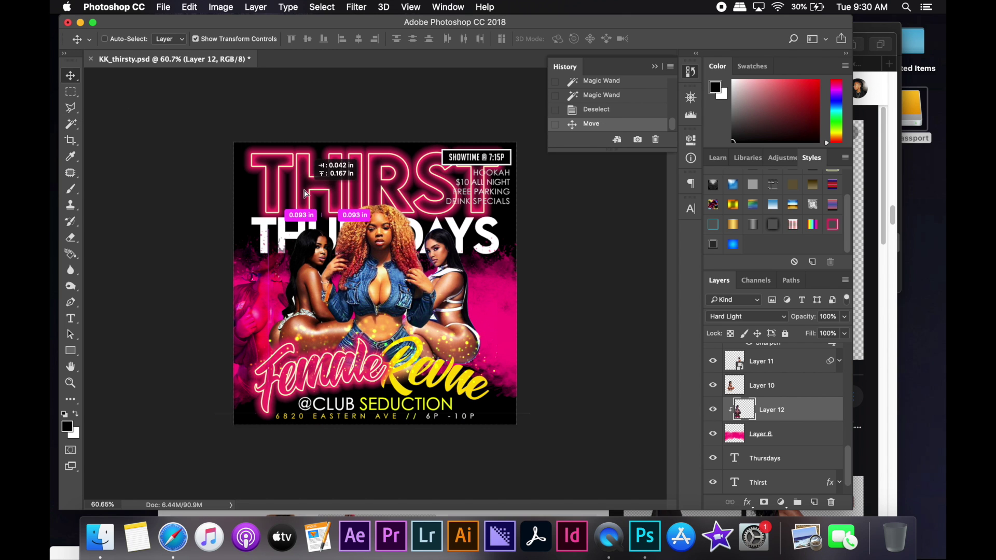
Step: Paste another woman's photo and set the left woman to Luminosity blending
left_click(190, 7)
left_click(244, 117)
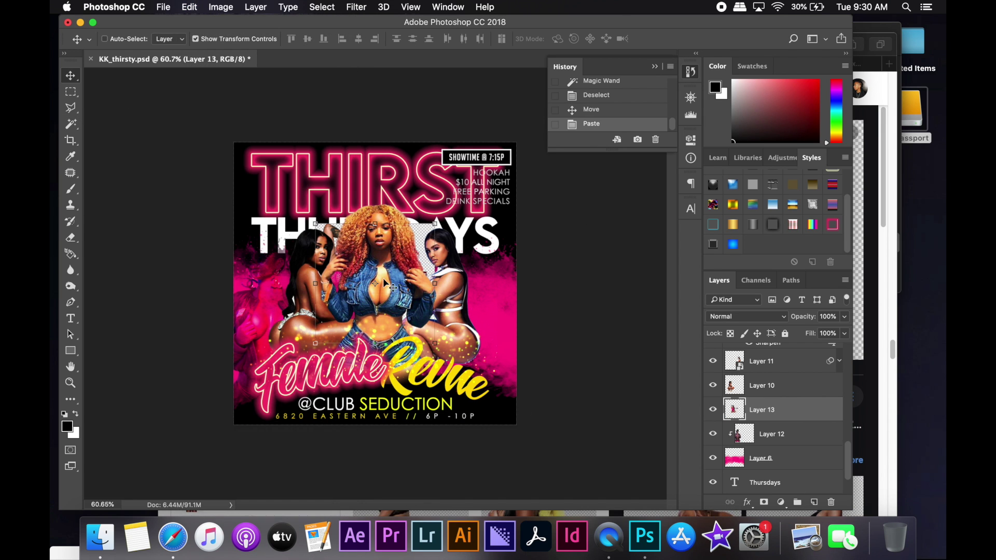
left_click(778, 434)
left_click(747, 317)
left_click(727, 449)
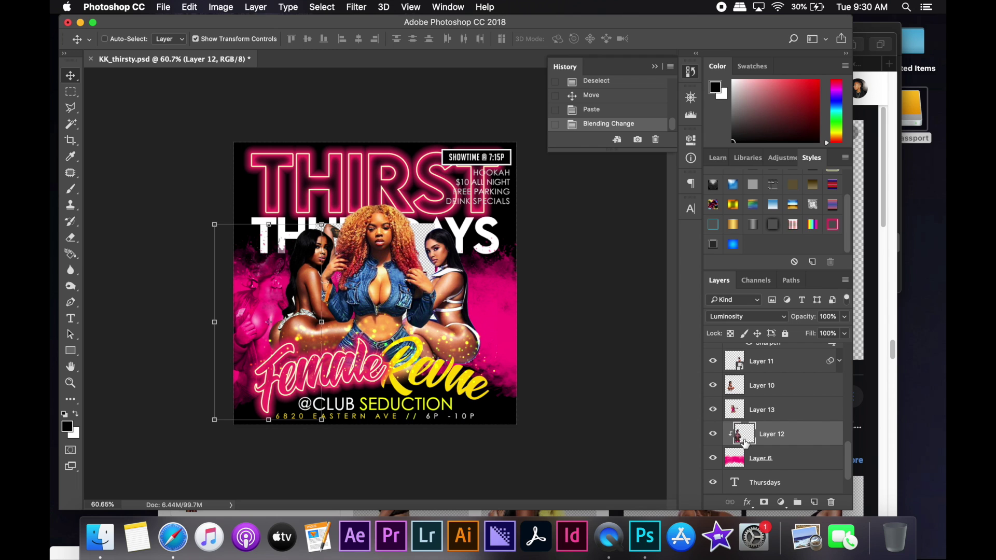
Step: Bring the new woman into view and delete part of her backdrop
left_click(786, 420)
mouse_move(379, 234)
left_mouse_down()
mouse_move(379, 177)
mouse_move(394, 202)
mouse_move(399, 186)
left_mouse_up()
key("e")
left_click(126, 45)
key("w")
left_click(384, 157)
key("Delete")
key("ctrl+d")
Step: Delete the leftover transparent strip from the new woman's photo
left_click(325, 198)
key("ctrl+d")
left_click(324, 197)
key("Delete")
left_click(324, 197)
key("ctrl+d")
Step: Move the new woman to the lower right with Luminosity blending, below the left woman
key("v")
left_click_drag(332, 198, 457, 326)
left_click(766, 322)
left_click(727, 514)
key("ctrl+bracketleft")
key("ctrl+bracketleft")
key("ctrl+t")
Step: Enlarge the new woman and darken her Layer 13 photo with Brightness/Contrast
left_click_drag(534, 378, 581, 434)
left_click(640, 38)
left_click(221, 6)
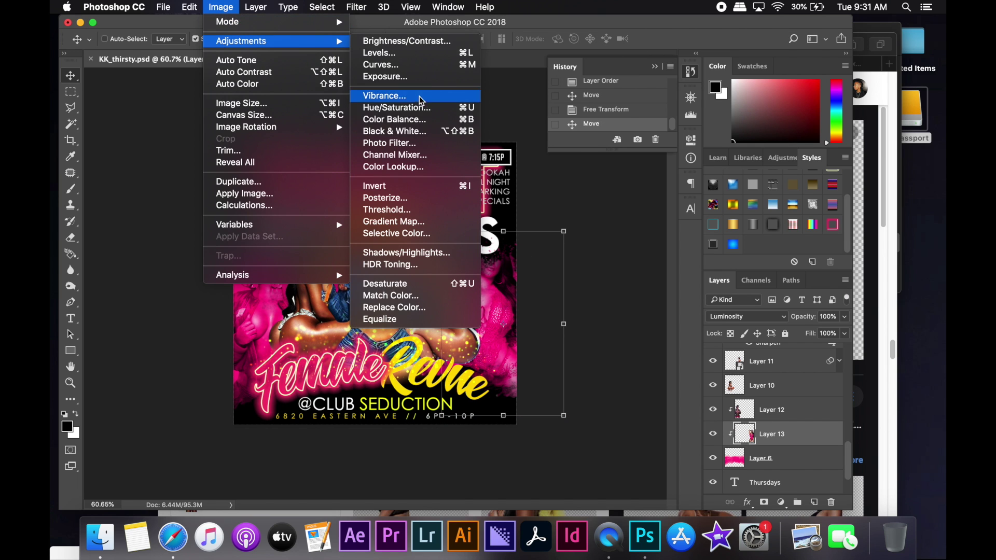
left_click(420, 42)
left_click_drag(766, 311, 739, 313)
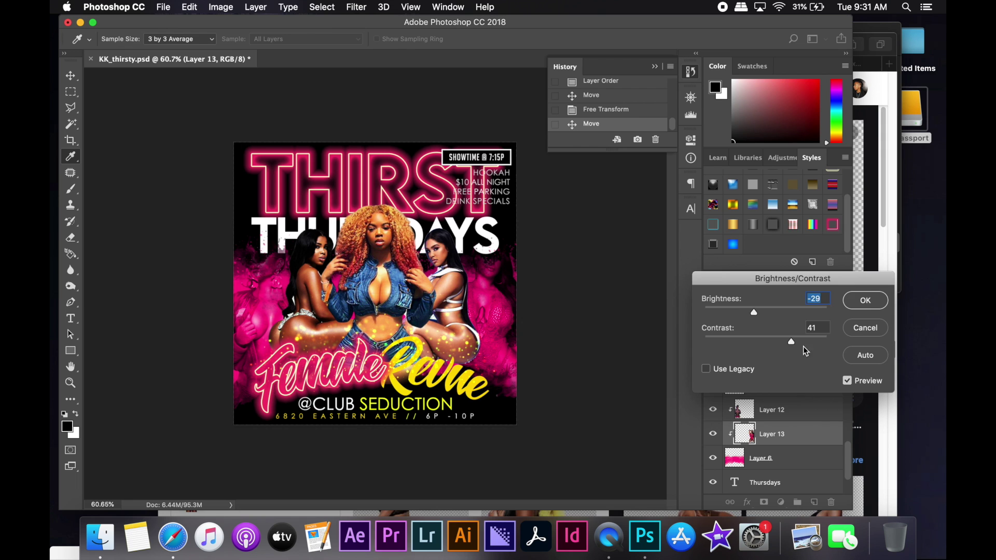
left_click(866, 300)
Step: Apply a Brightness/Contrast adjustment to the Layer 12 model photo
left_click(772, 410)
left_click(220, 7)
left_click(416, 42)
mouse_move(765, 312)
left_mouse_down()
mouse_move(779, 313)
mouse_move(746, 310)
left_mouse_up()
left_click(857, 300)
key("v")
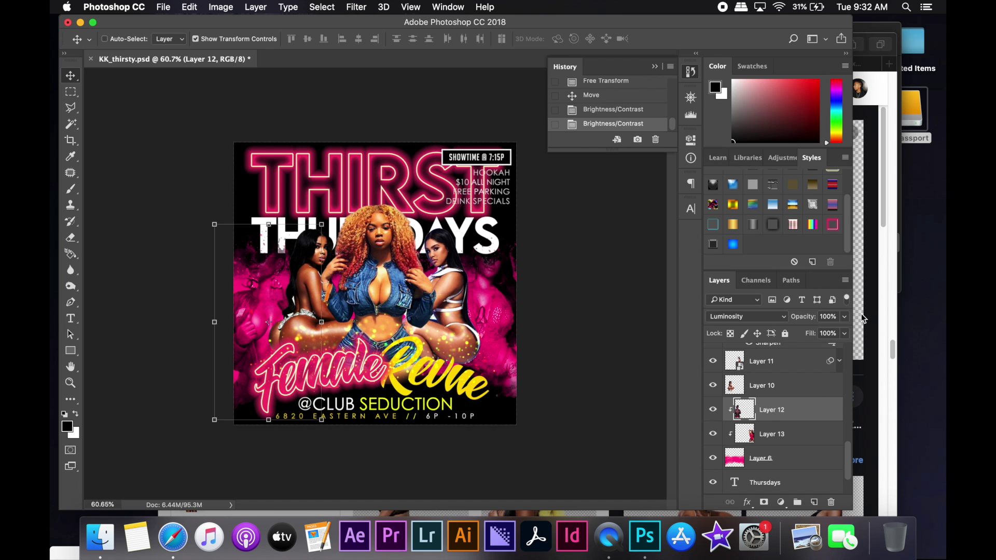
double_click(735, 482)
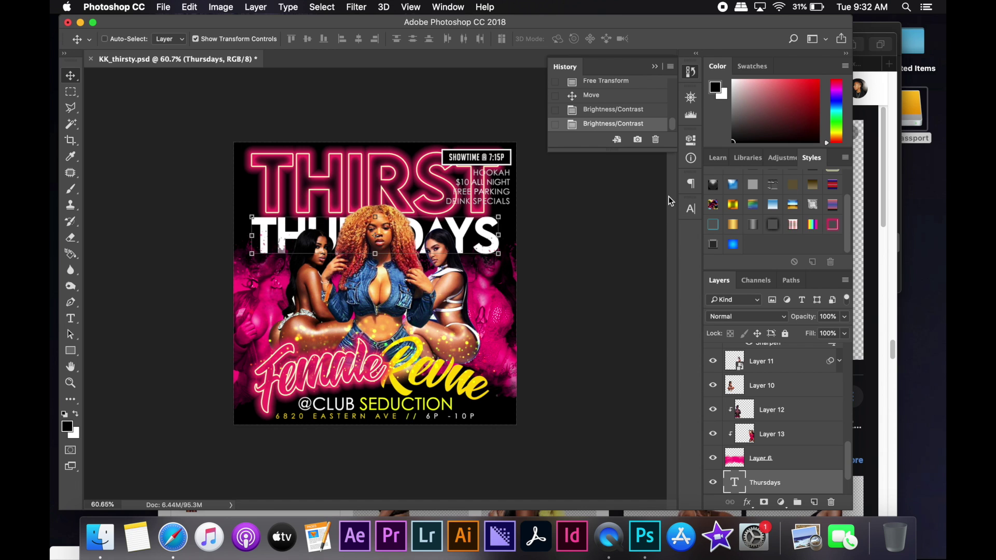
Step: Make THURSDAYS yellow and enlarge it to 85 pt
left_click(808, 189)
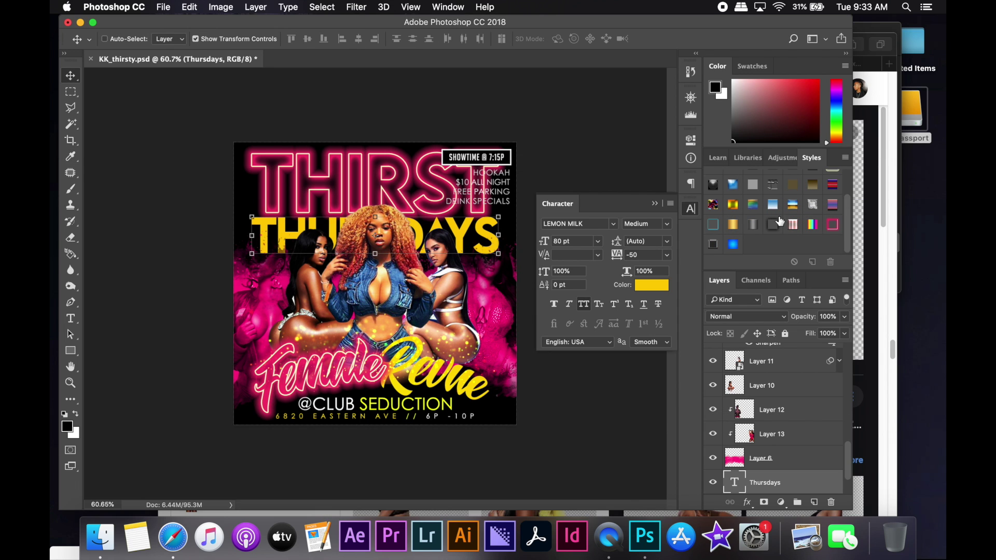
type("5")
key("Return")
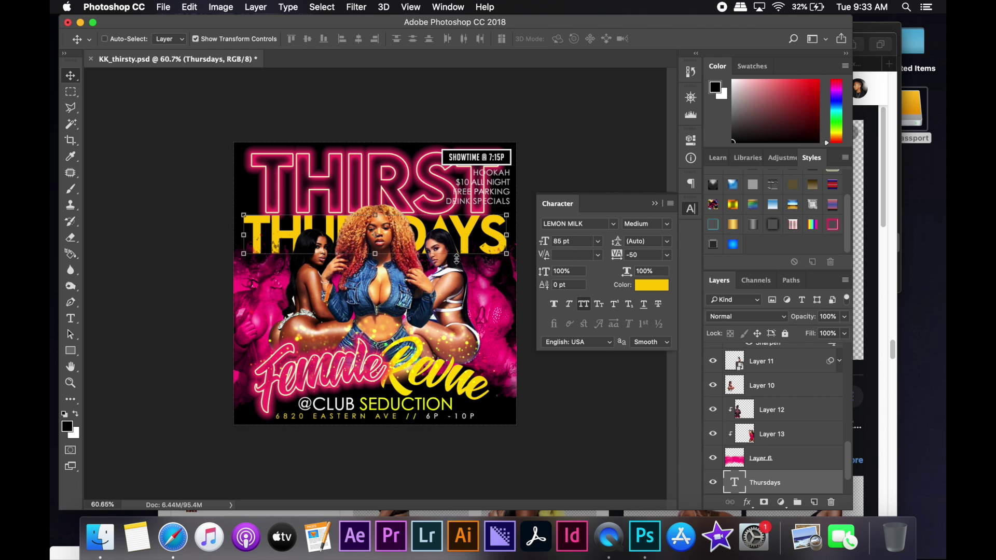
Step: Move the SHOWTIME badge to the mid-left and tilt it slightly
left_click_drag(477, 156, 400, 240)
left_click_drag(343, 291, 347, 297)
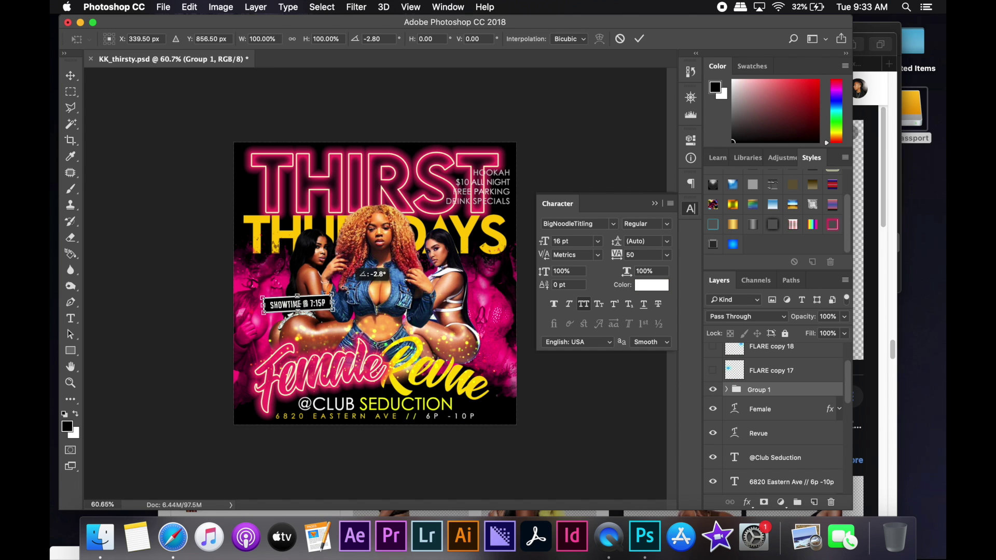
key("Return")
Step: Recolour the SHOWTIME badge: yellow rectangle fill, pink stroke, black text
left_click(727, 389)
double_click(745, 433)
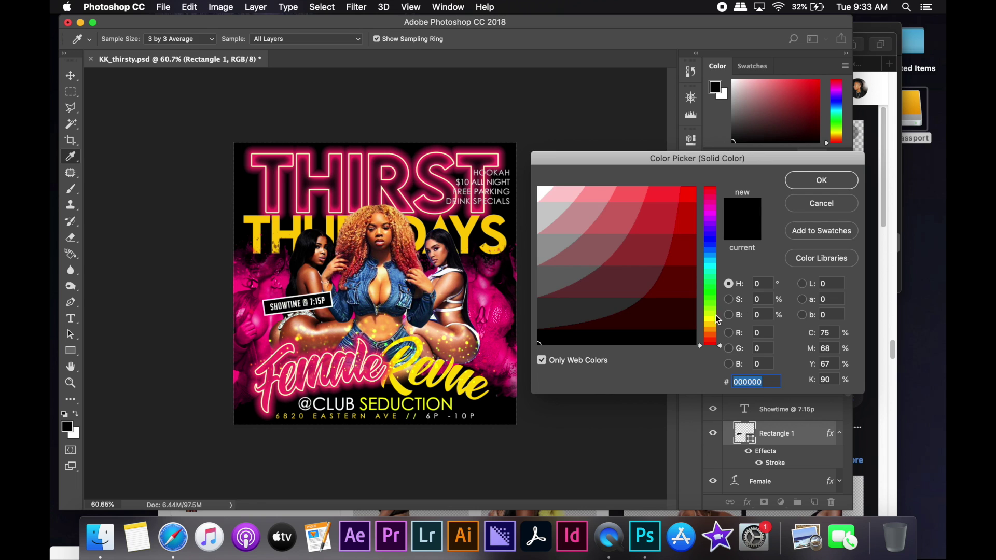
left_click(718, 316)
left_click(821, 180)
double_click(776, 463)
left_click(652, 248)
left_click(710, 199)
left_click(821, 180)
left_click(893, 141)
left_click(652, 285)
left_click(862, 185)
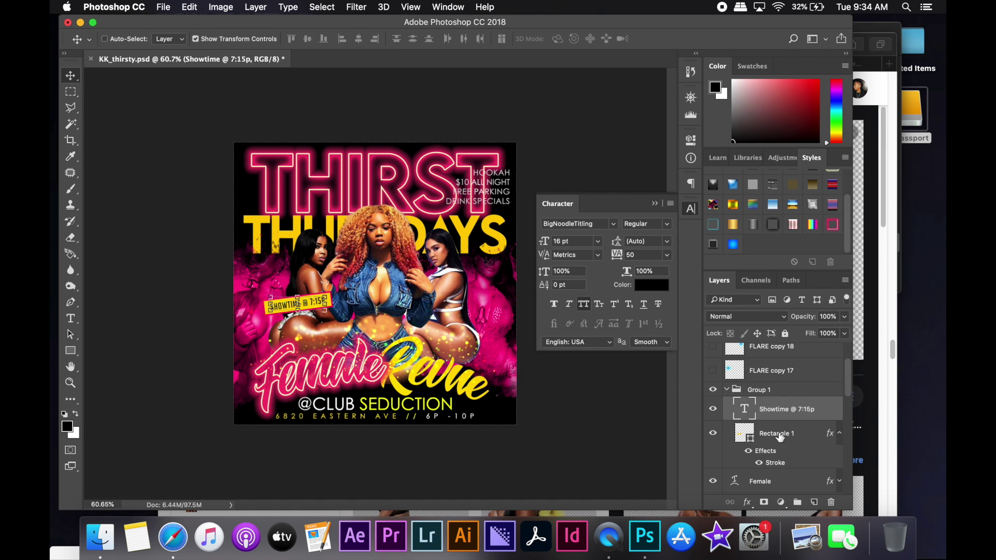
left_click(727, 390)
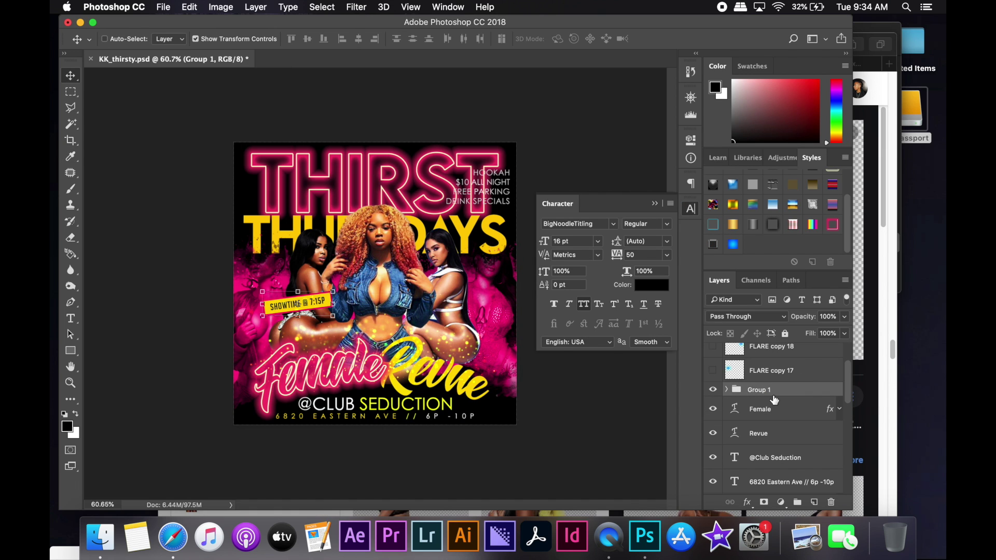
Step: Move the Female Revue title lower and give Revue an outer glow style
left_click(760, 409)
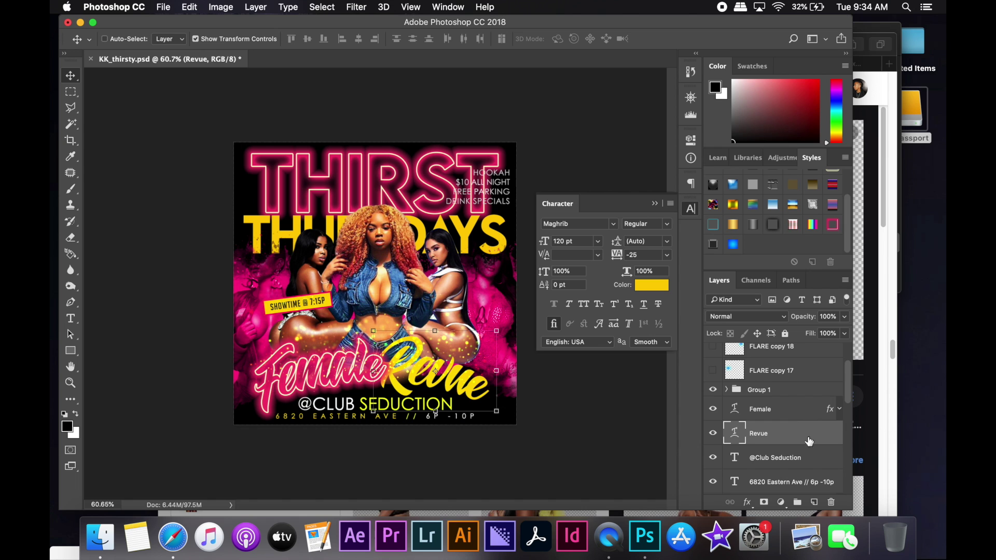
left_click(759, 434, "shift")
left_click_drag(451, 368, 452, 380)
left_click(759, 433)
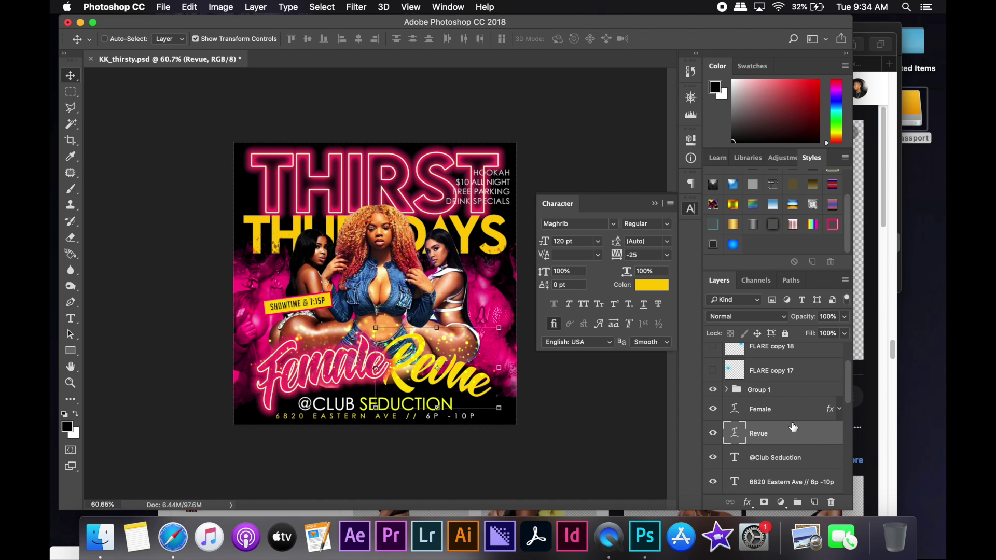
left_click(772, 226)
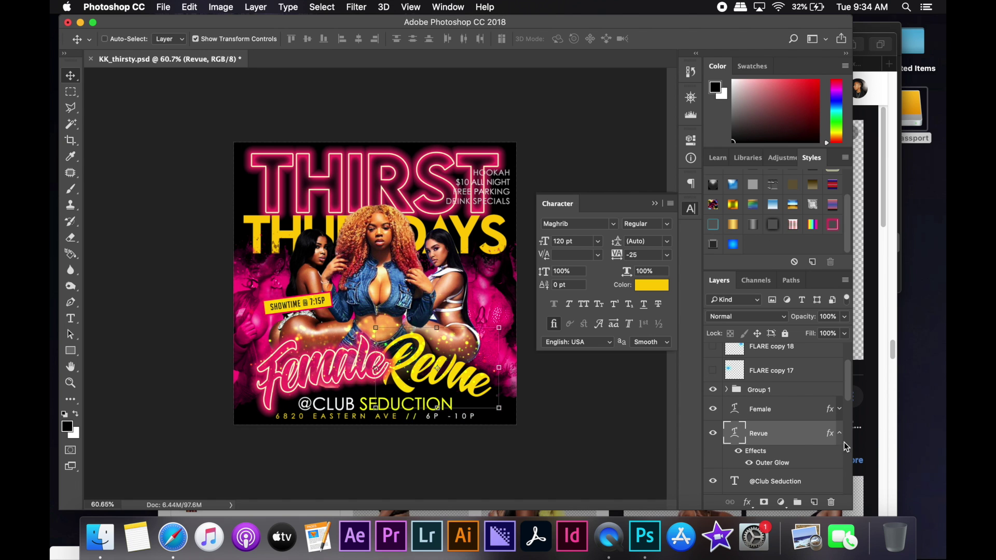
Step: Duplicate the Female layer and move the copy down the layer stack
right_click(726, 410)
left_click(726, 468)
key("Return")
left_click_drag(778, 409, 787, 442)
Step: Select the Layer 10 model photo and check the Eraser brush settings
scroll(809, 415, "down", 5)
scroll(799, 384, "down", 5)
left_click(797, 384)
left_click(77, 238)
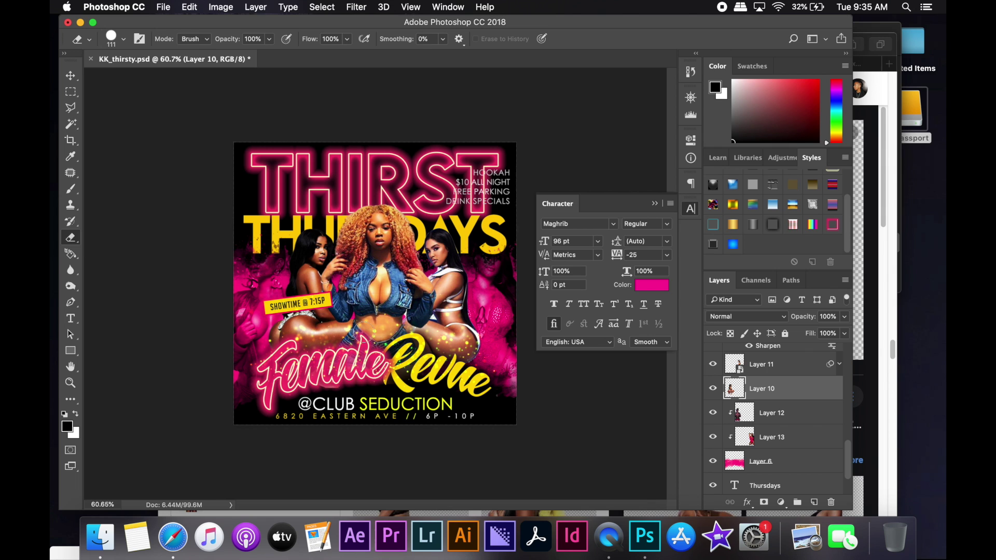
left_click(125, 39)
left_click(303, 399)
key("v")
Step: Move the Hookah info text block to the flyer's centre over the model
left_click(498, 320, "super")
left_click_drag(498, 320, 420, 421)
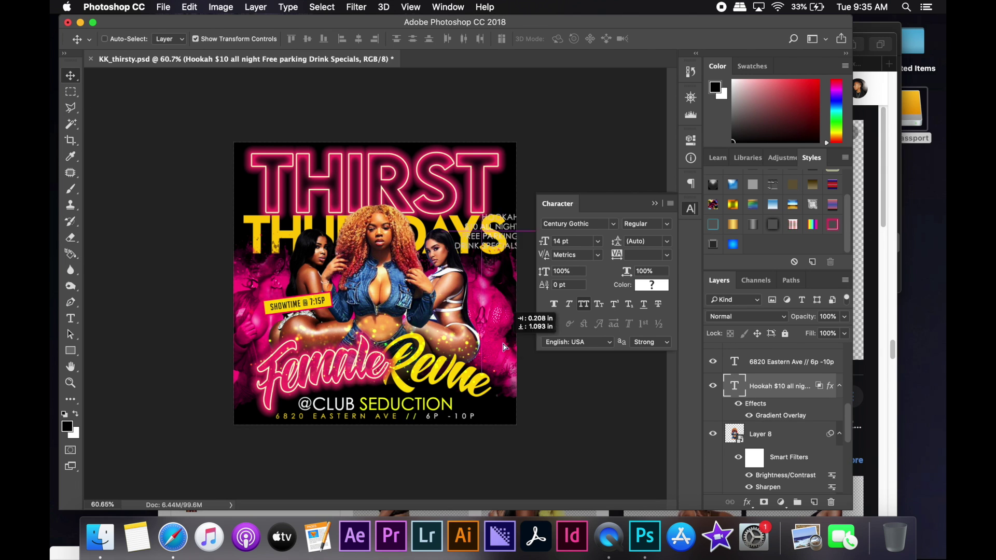
left_click(71, 319)
right_click(420, 282)
left_click(449, 413)
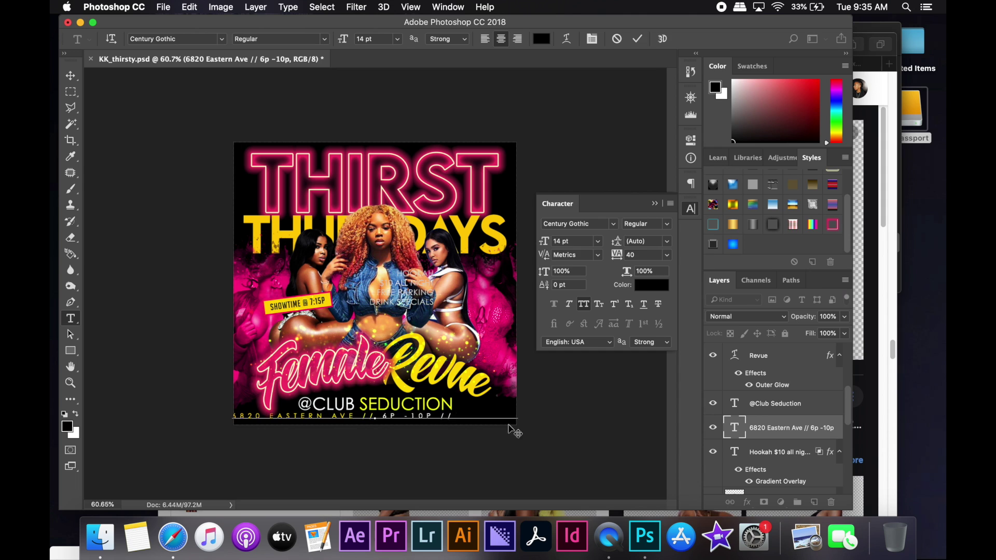
Step: Turn the whole address line yellow
key("super+a")
left_click(652, 285)
left_click(710, 322)
left_click(694, 194)
key("Return")
left_click(637, 39)
Step: Widen the address line's tracking to 200, keeping its yellow colour
left_click(667, 255)
left_click(646, 409)
triple_click(416, 407)
left_click(652, 284)
left_click(820, 178)
left_click(723, 382)
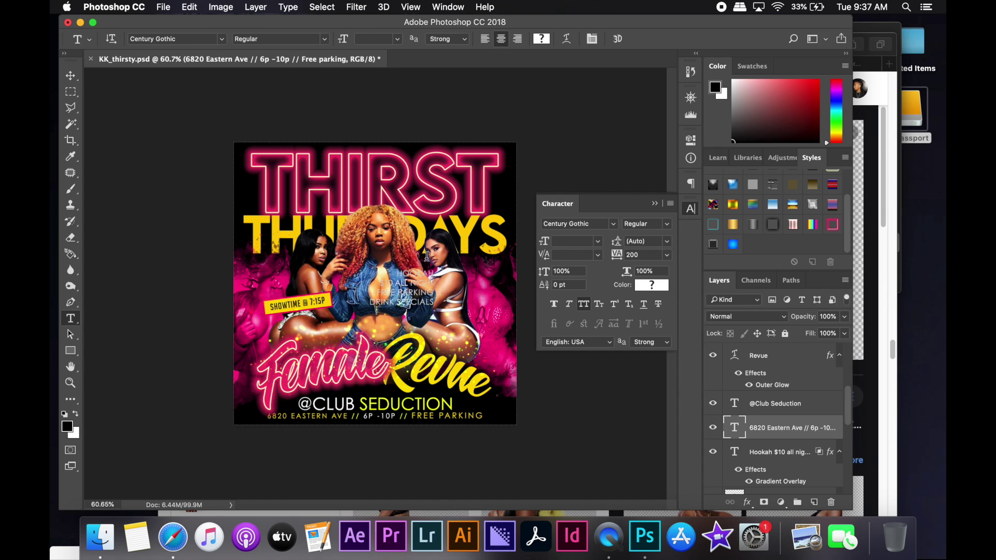
left_click(393, 292)
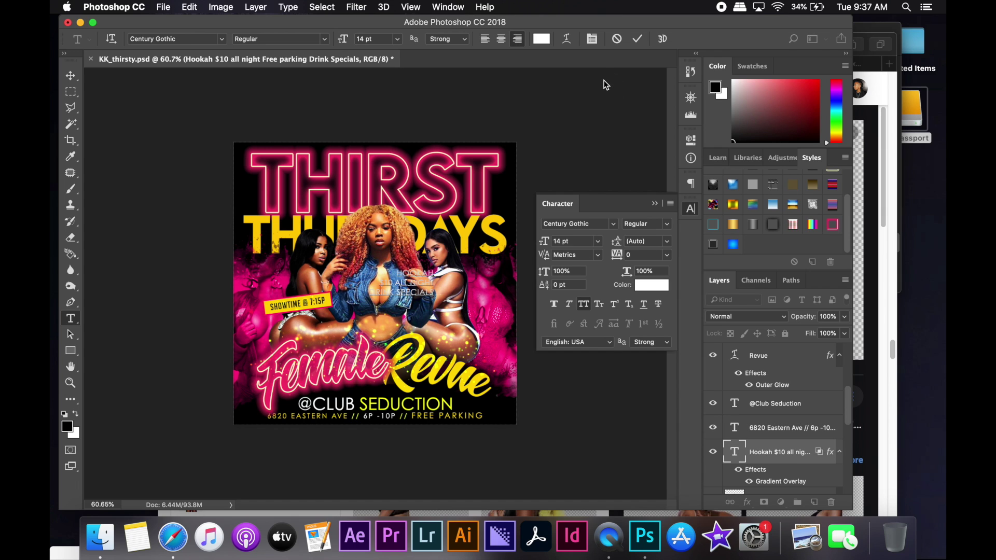
Step: Cut '$10 ALL NIGHT' out of the Hookah info text block
right_click(377, 281)
left_click(470, 327)
key("super+Return")
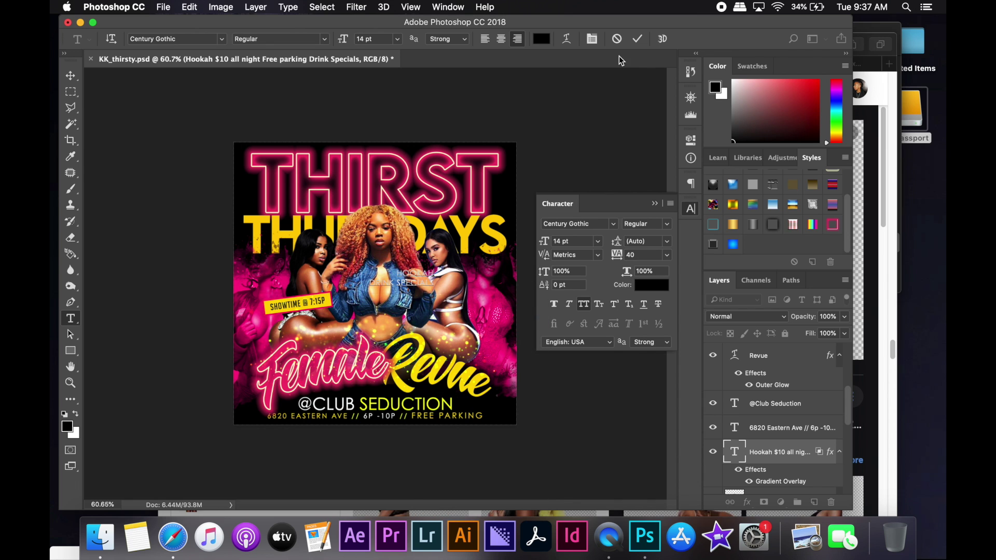
scroll(788, 431, "down", 5)
Step: Paste the cut '$10 ALL NIGHT' as a new text layer above Layer 11
left_click(787, 447)
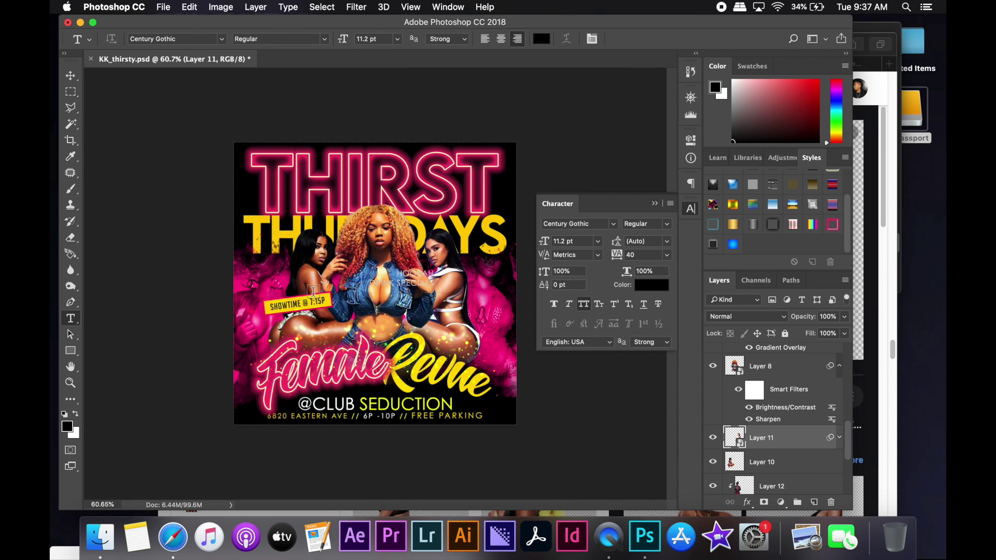
left_click(480, 293)
right_click(473, 301)
left_click(488, 317)
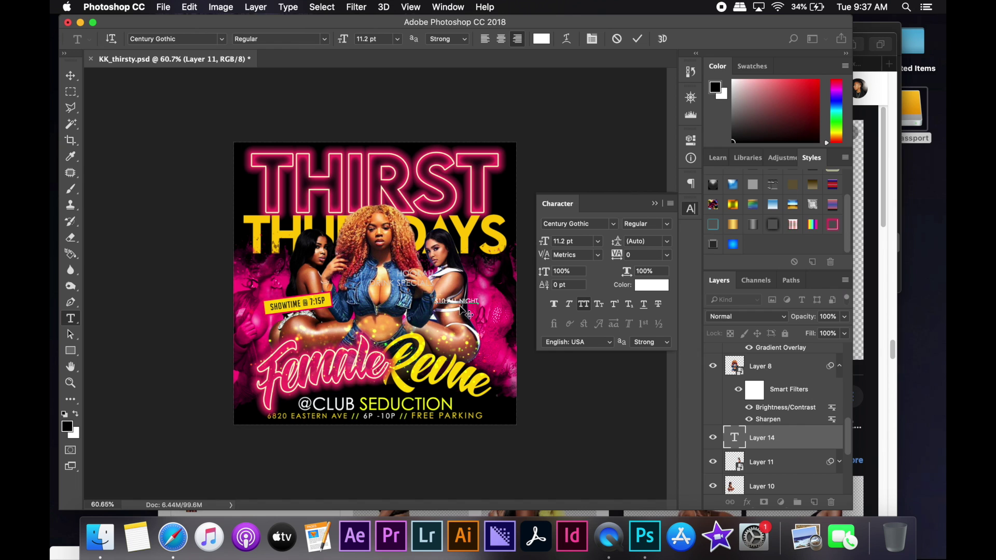
left_click(637, 39)
left_click(73, 77)
Step: Set the $10 ALL NIGHT text to LEMON MILK and drag it toward the top-right
left_click(613, 224)
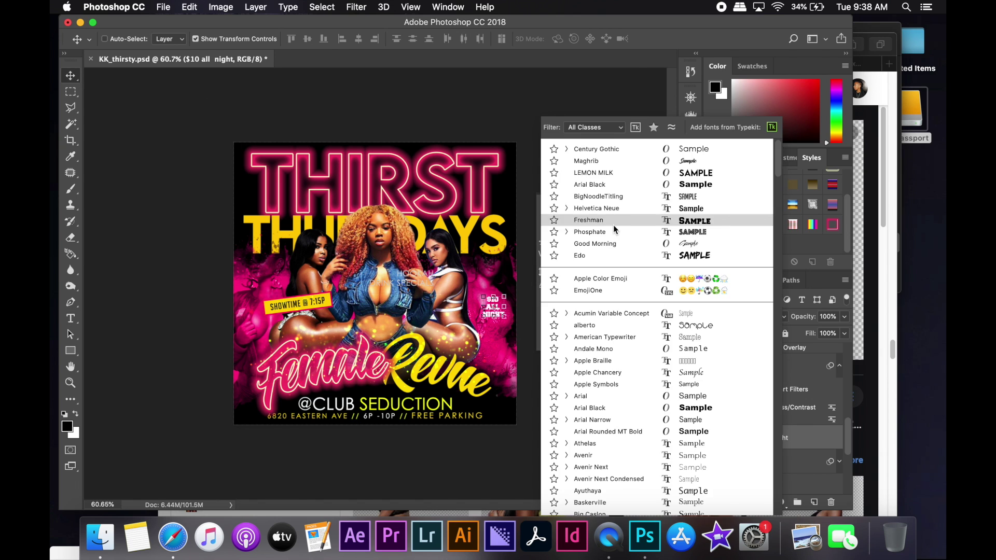
left_click(613, 172)
key("t")
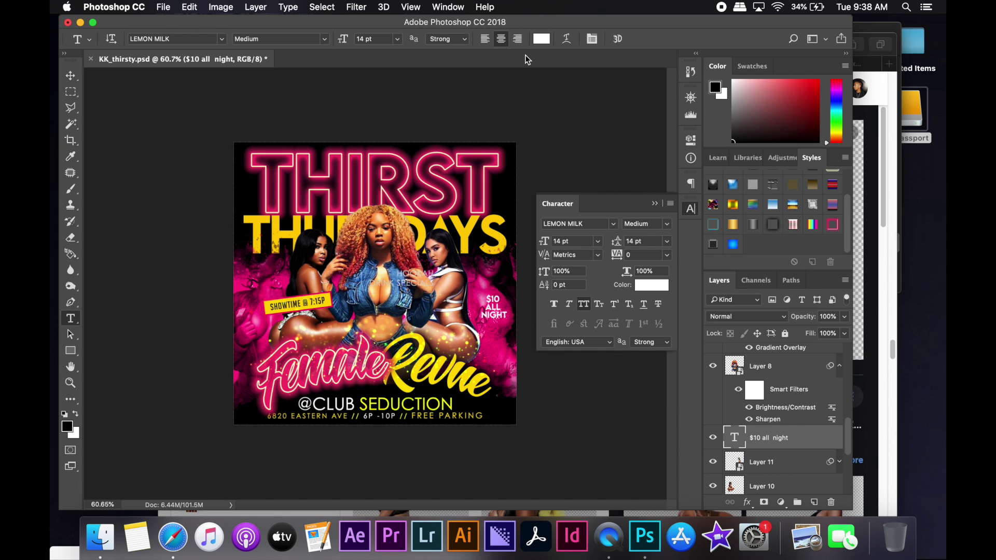
left_click_drag(493, 306, 496, 191, "ctrl")
Step: Reposition the $10 ALL NIGHT text and set its size to 24 pt
left_click(490, 199)
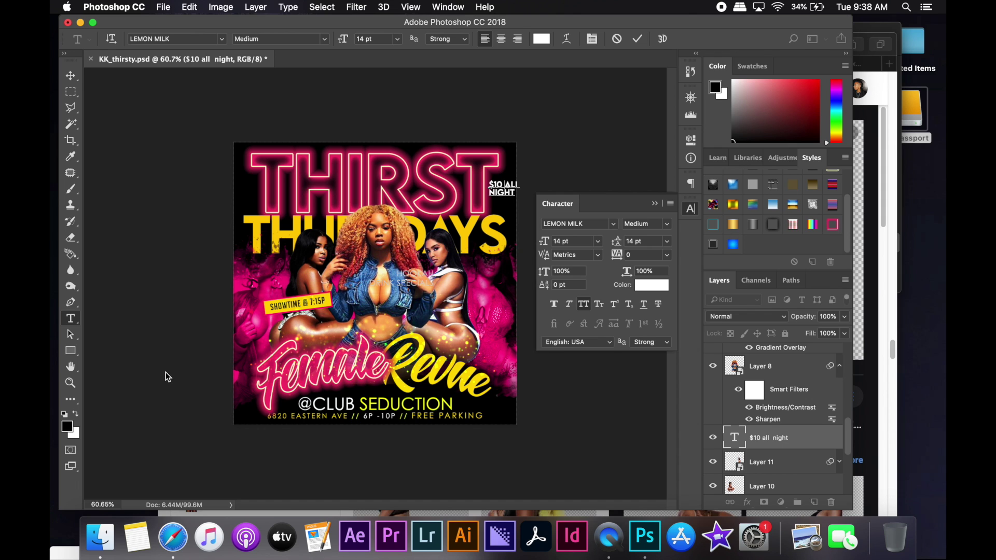
left_click(591, 109)
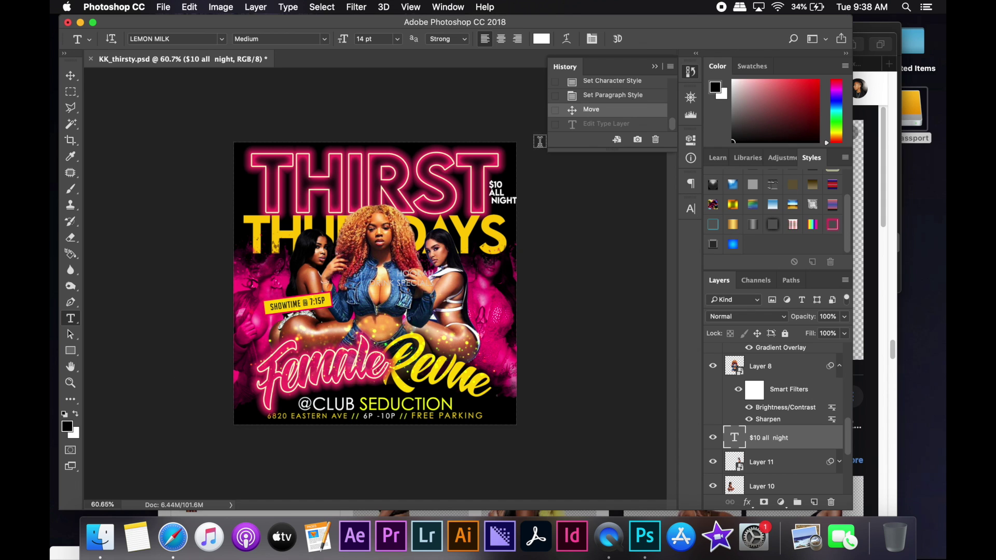
left_click(492, 197)
mouse_move(457, 379)
left_mouse_down("ctrl")
mouse_move(485, 308)
mouse_move(488, 318)
left_mouse_up("ctrl")
left_click(397, 39)
left_click(388, 159)
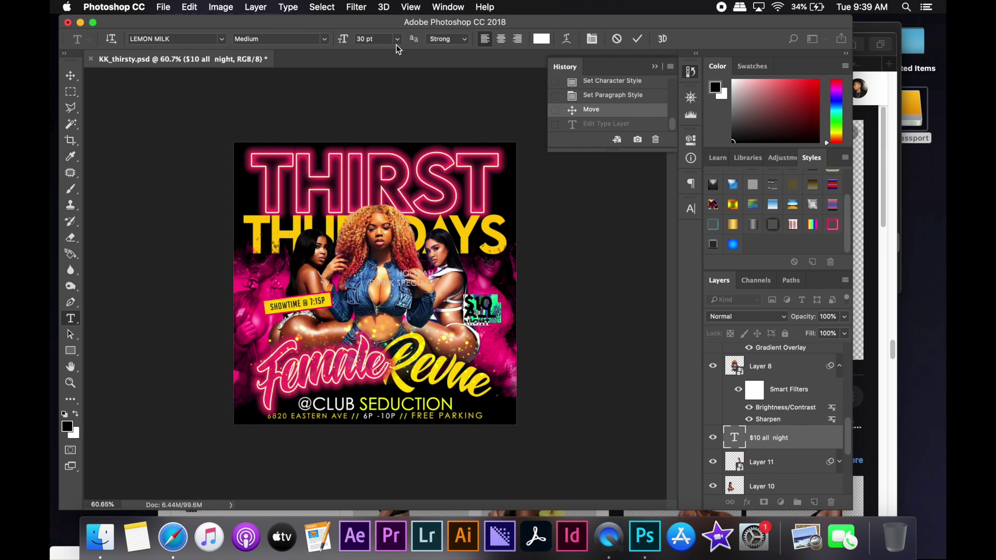
left_click(396, 39)
left_click(388, 151)
Step: Set the $10 ALL NIGHT line spacing to 18 pt
left_click(691, 209)
left_click(666, 242)
left_click(646, 342)
left_click(667, 241)
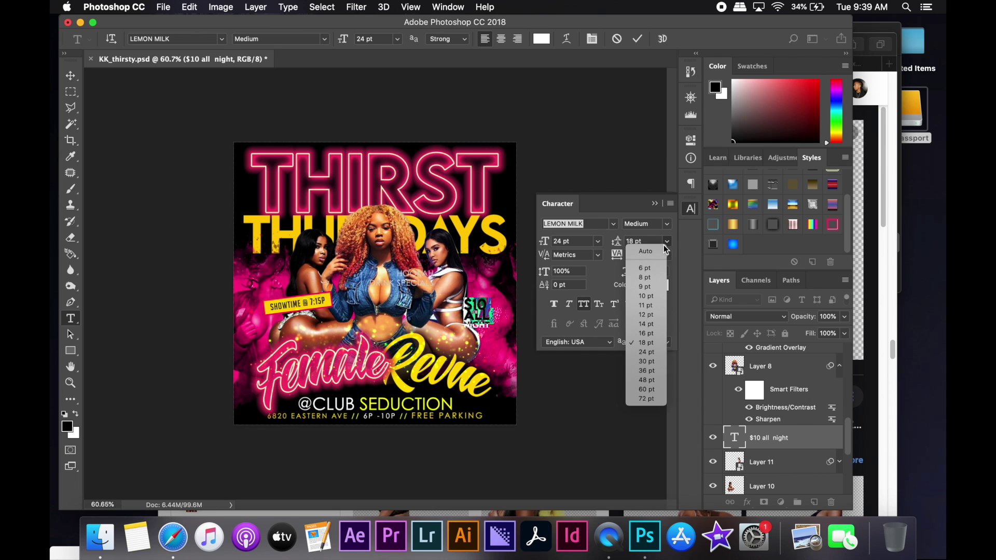
left_click(637, 39)
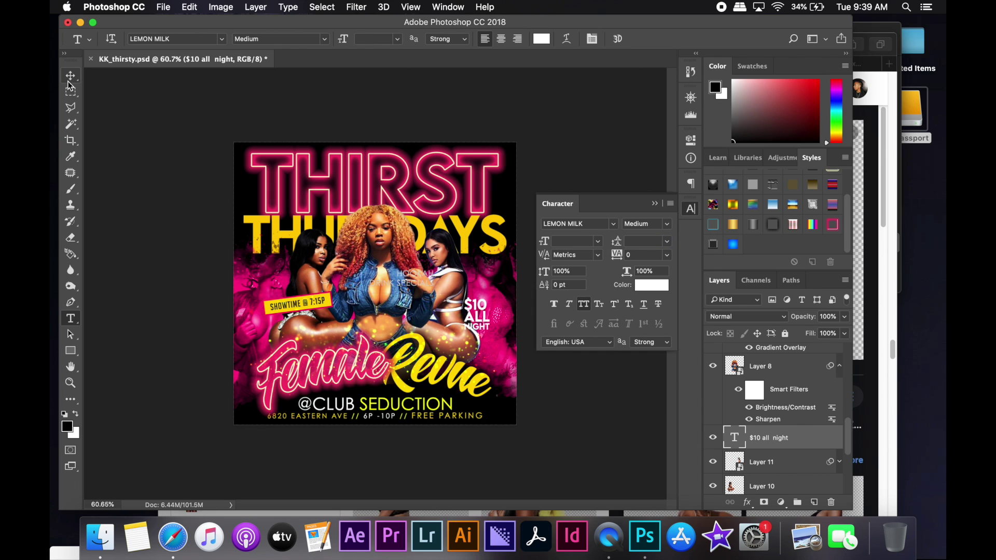
Step: Place the $10 ALL NIGHT label top-right and shift THIRST slightly left
left_click(71, 77)
left_click_drag(475, 311, 492, 189)
scroll(793, 440, "up", 5)
scroll(794, 440, "down", 5)
left_click(758, 458)
left_click_drag(508, 292, 463, 292)
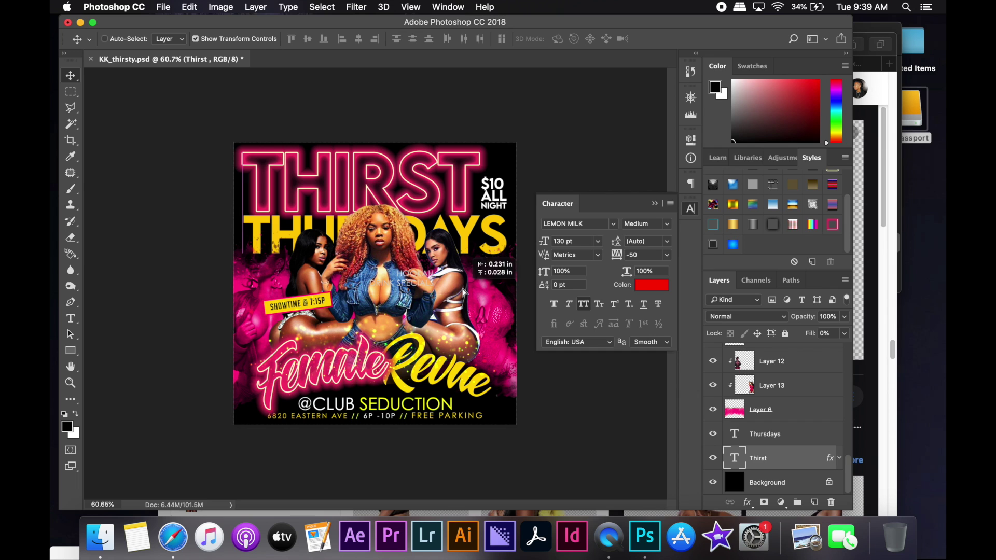
Step: Nudge the $10 ALL NIGHT label and tighten THIRST letter spacing to -35
scroll(773, 415, "up", 3)
left_click(768, 446)
left_click_drag(592, 400, 585, 400)
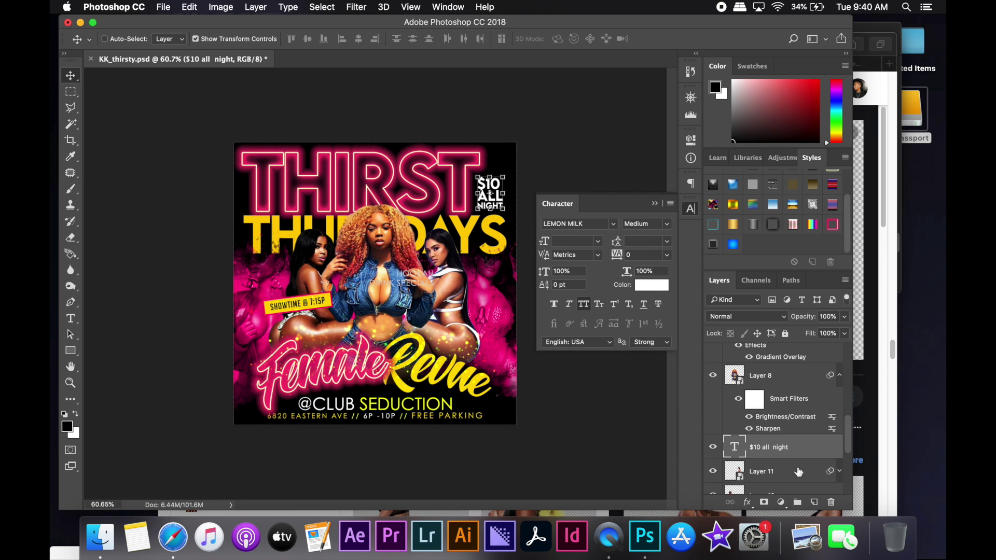
scroll(798, 441, "down", 5)
left_click(768, 458)
left_click(667, 254)
left_click(646, 296)
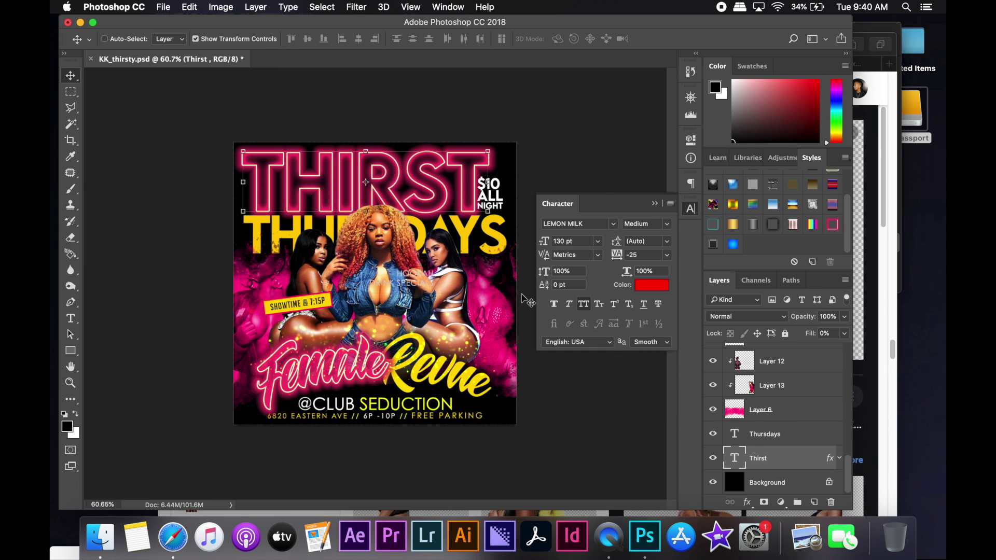
key("Down")
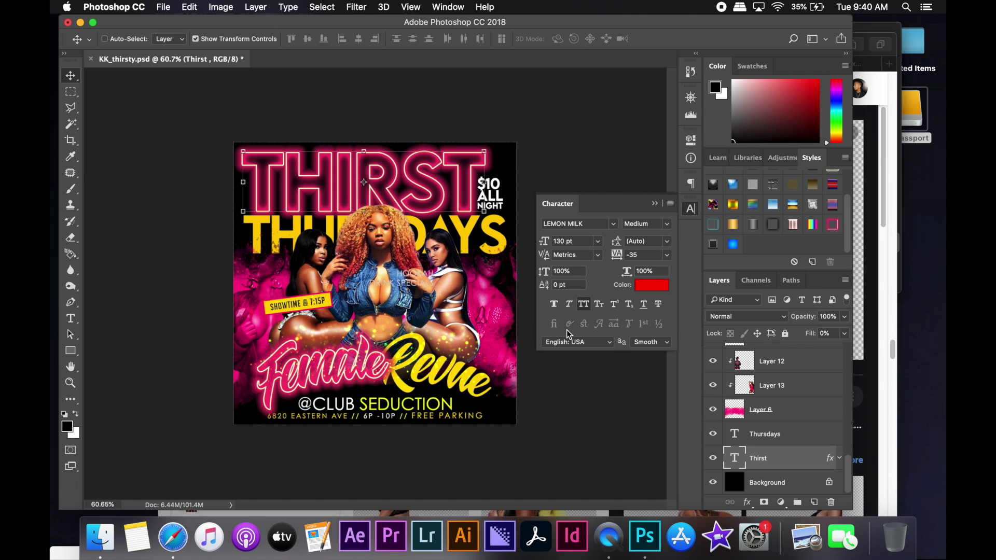
Step: Make the Hookah – Drink Specials text bold at 12 pt
key("t")
left_click(376, 273)
left_click(645, 224)
left_click(643, 244)
left_click(598, 241)
left_click(578, 311)
Step: Move the tagline above the club name and widen its tracking to 200
key("v")
left_click_drag(367, 177, 386, 297)
left_click(666, 255)
left_click(643, 404)
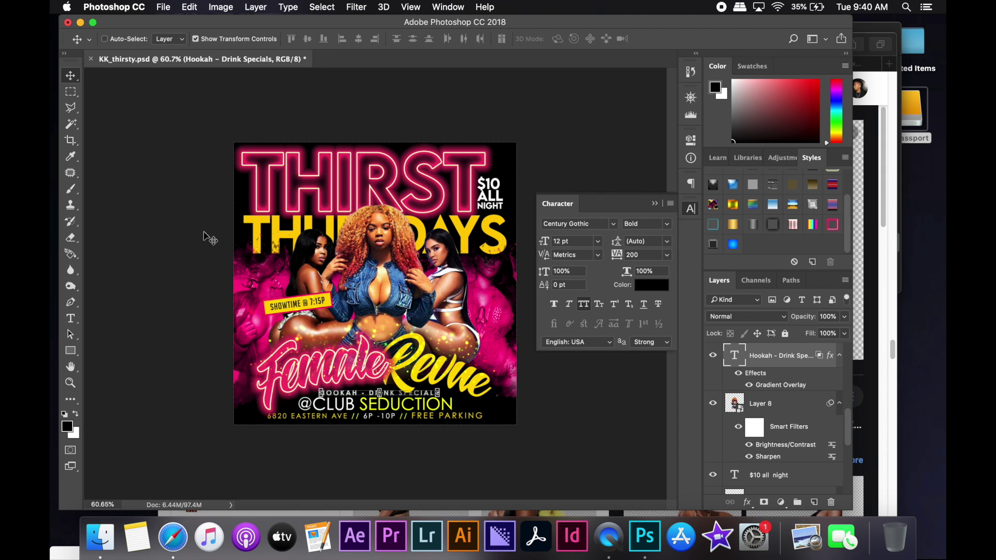
type("400")
key("Return")
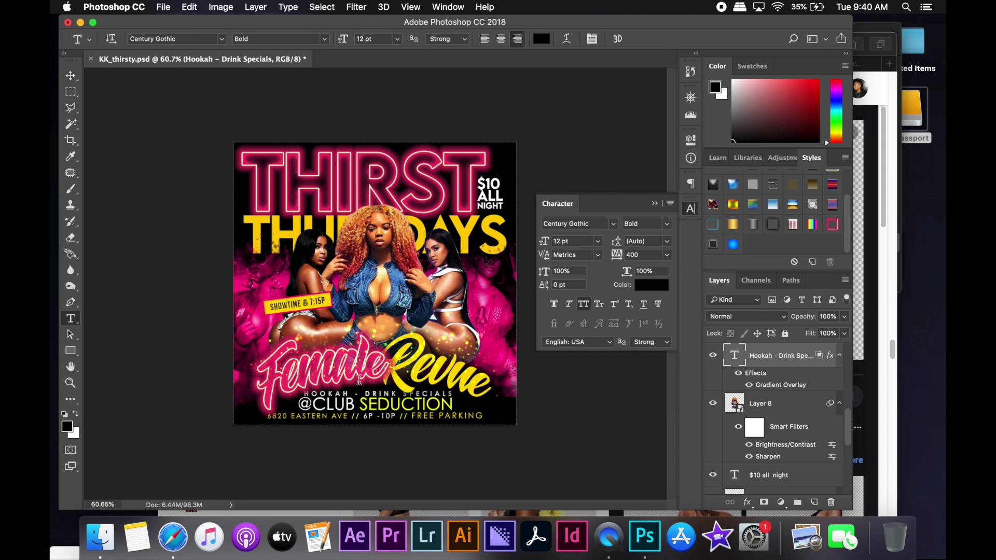
Step: Change the tagline to HOOKAHS - DRINK SPECIALS and save the flyer
double_click(349, 393)
left_click(637, 38)
left_click(68, 77)
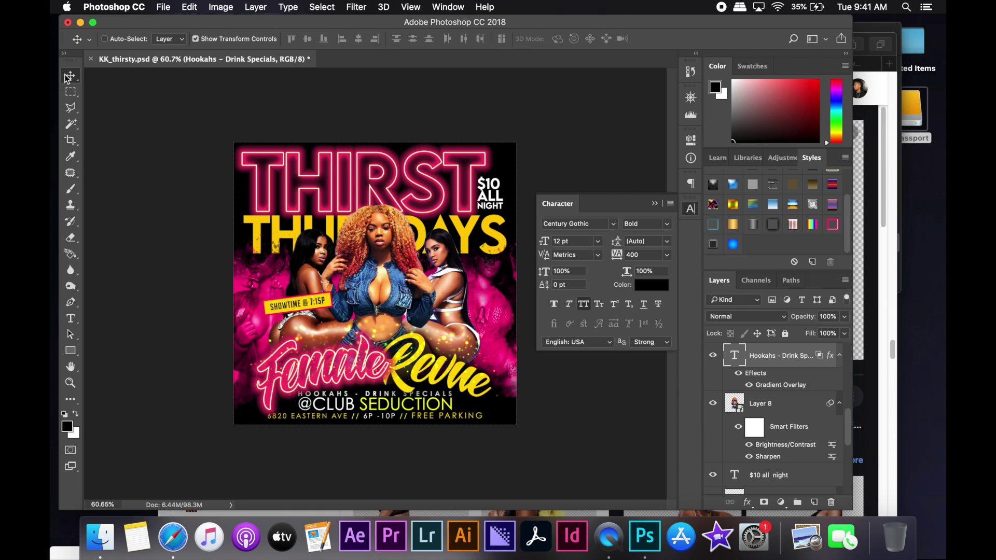
left_click(236, 114)
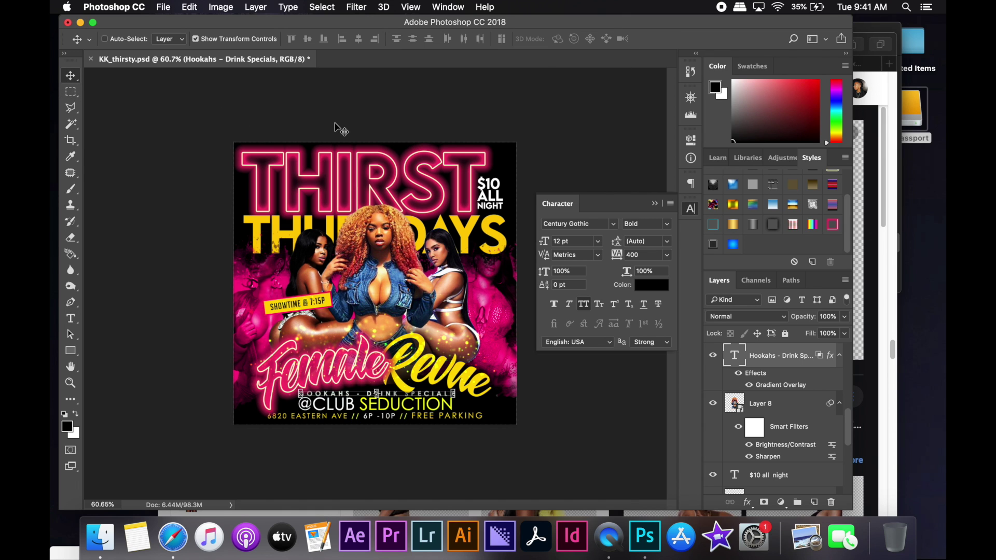
left_click(189, 6)
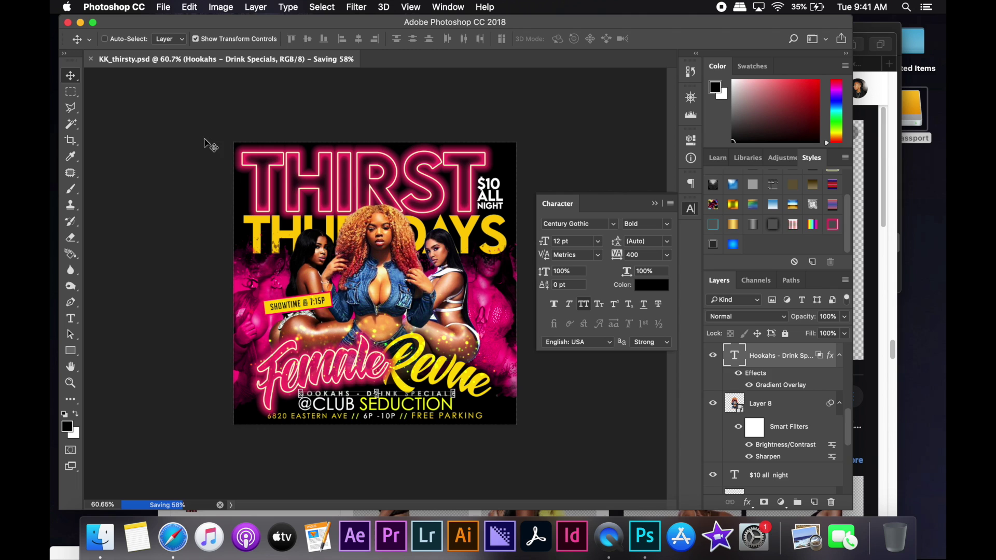
Step: Open the right-hand model's Layer 11 smart object
scroll(773, 409, "down", 3)
left_click(737, 358)
double_click(738, 358)
key("w")
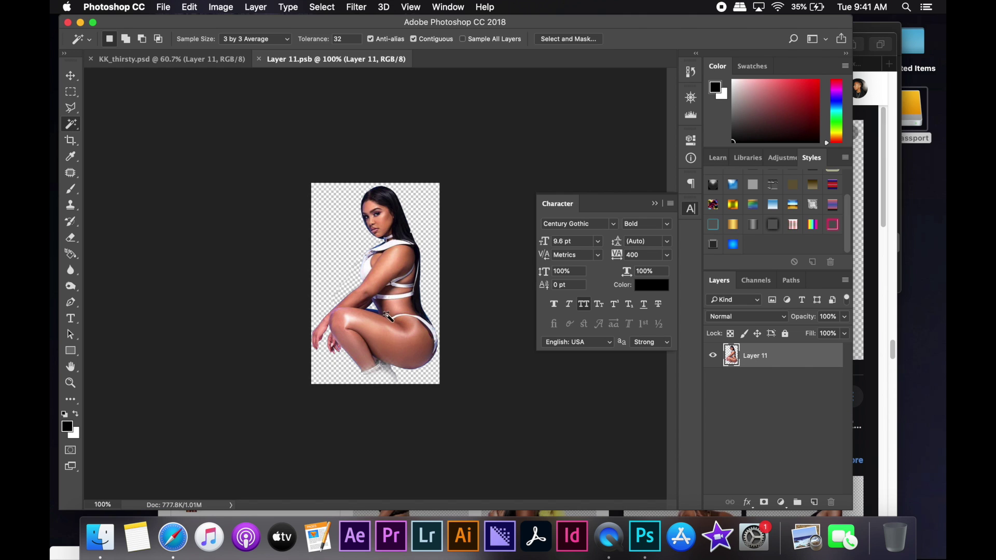
Step: Save and close the smart object, then reopen Layer 11 zoomed on the model's side
key("super+w")
key("Return")
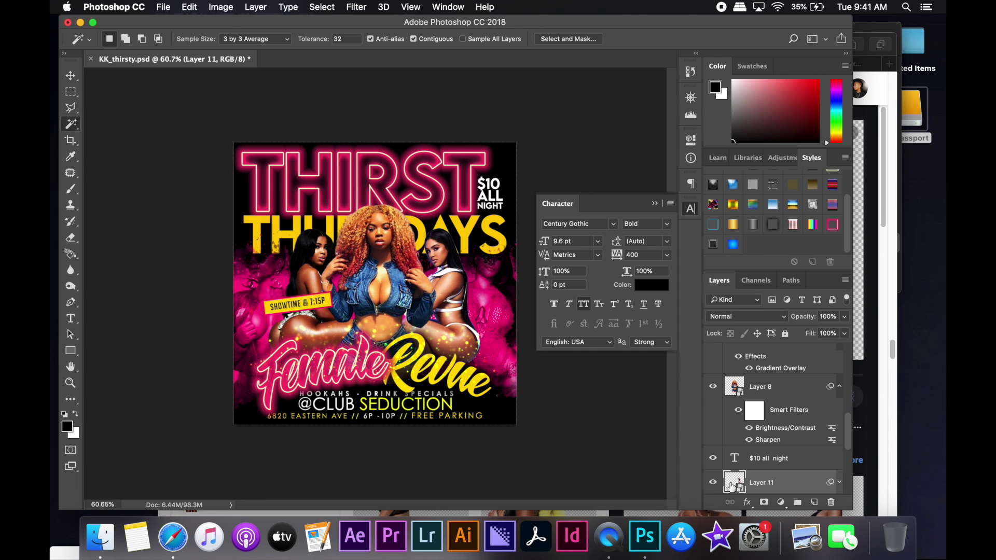
double_click(731, 486)
left_click(690, 97)
left_click_drag(607, 173, 633, 174)
Step: Set up the Eraser with a small brush, ending at size 3
key("e")
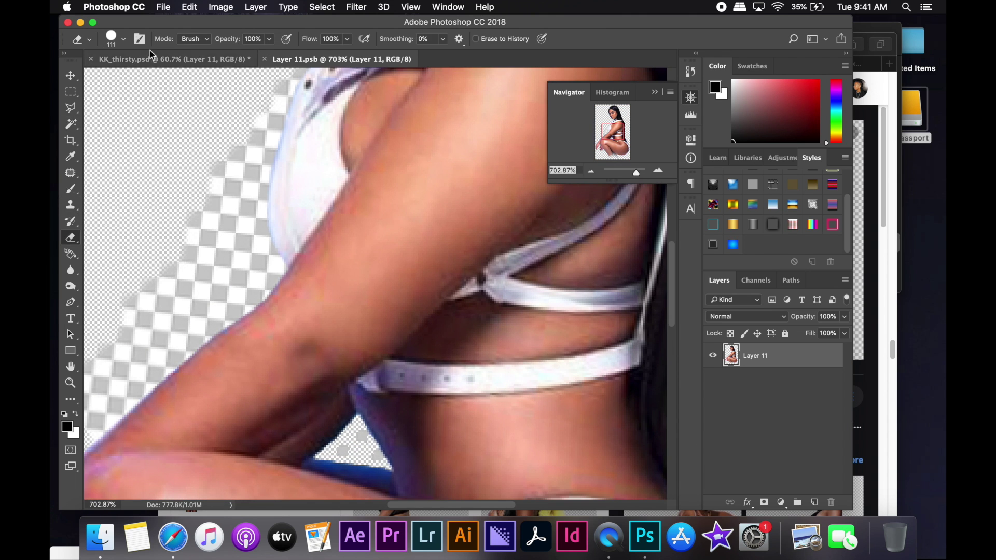
left_click(124, 39)
key("Escape")
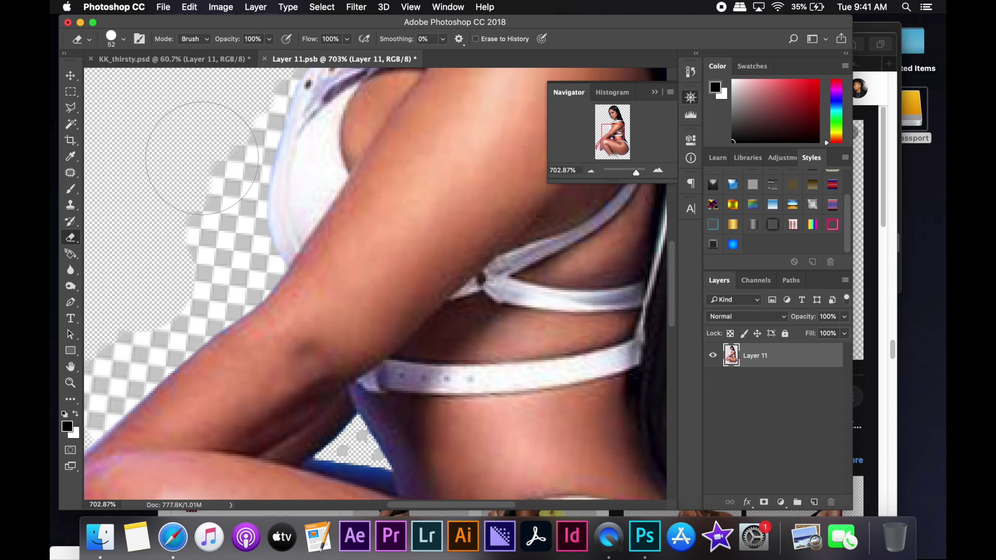
left_click(124, 39)
double_click(104, 131)
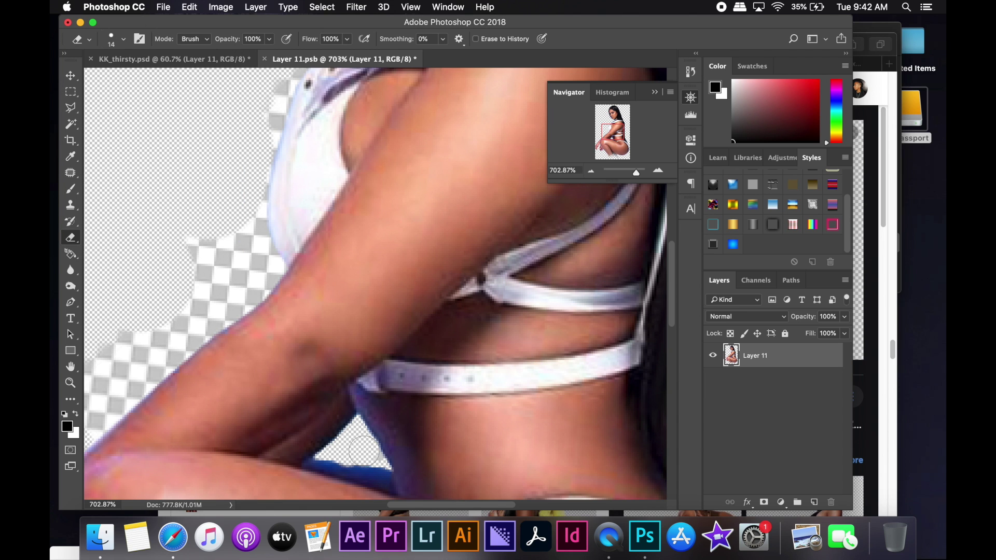
left_click(690, 73)
left_click(593, 87)
left_click(123, 39)
left_click_drag(134, 83, 93, 83)
key("Return")
Step: Erase the fringe around the model's face, then save and close Layer 11.psb
left_click(690, 98)
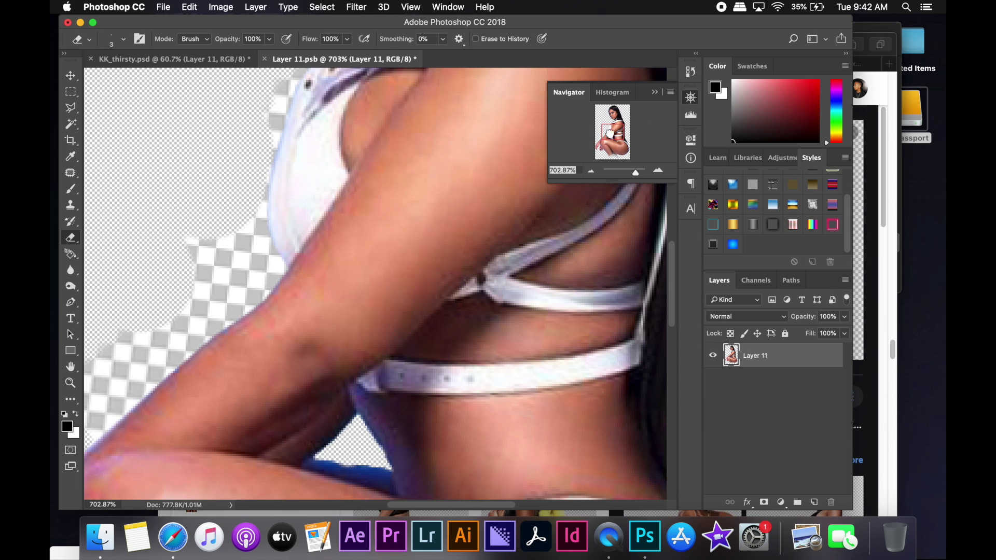
left_click(619, 116)
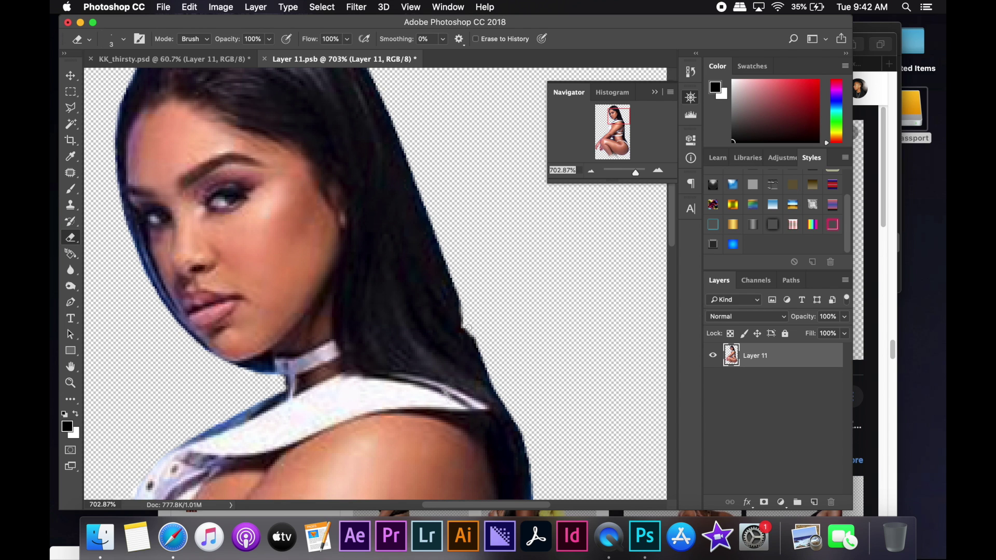
left_click_drag(635, 172, 627, 172)
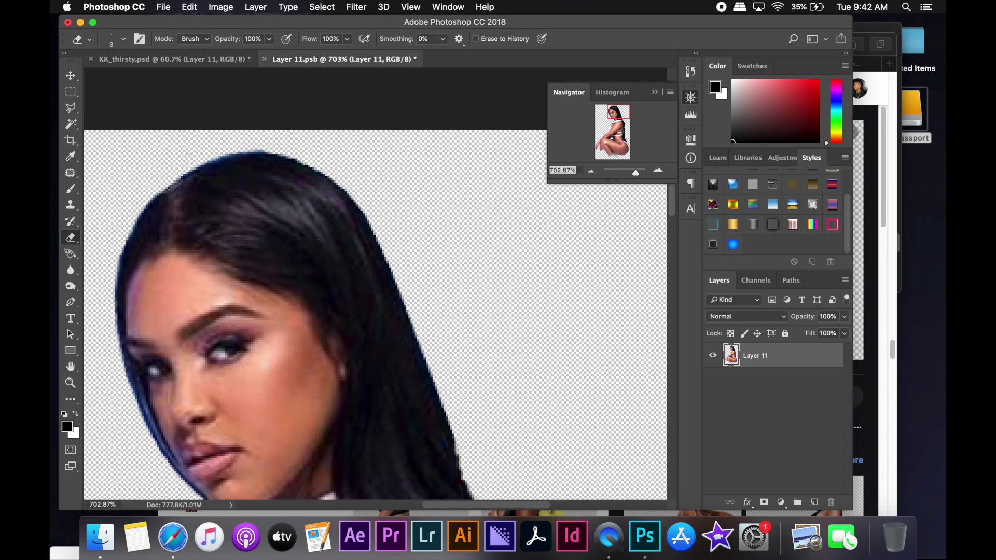
key("v")
key("ctrl+s")
key("ctrl+w")
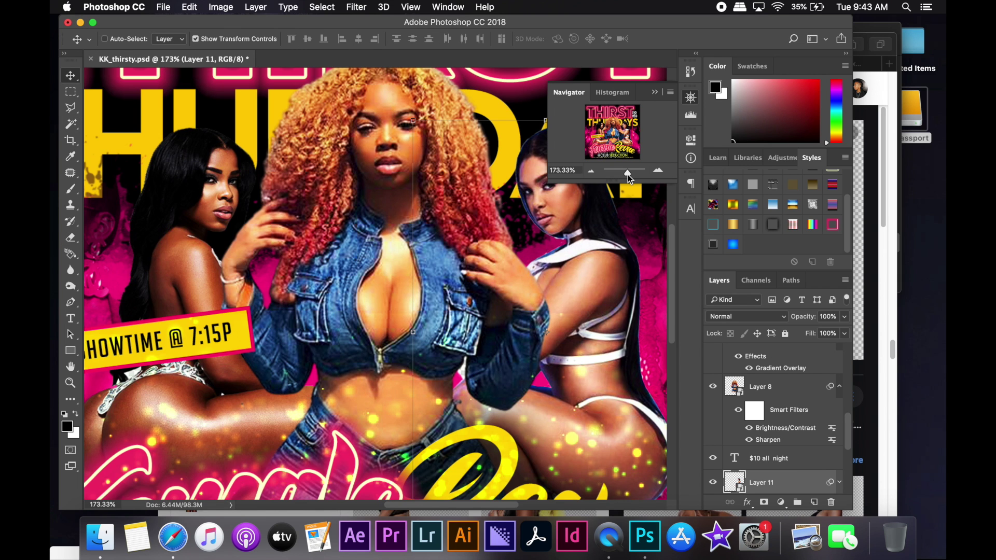
Step: Inspect the right-hand model on the flyer, then reopen Layer 11's smart object
left_click_drag(628, 175, 632, 172)
left_click_drag(633, 134, 625, 136)
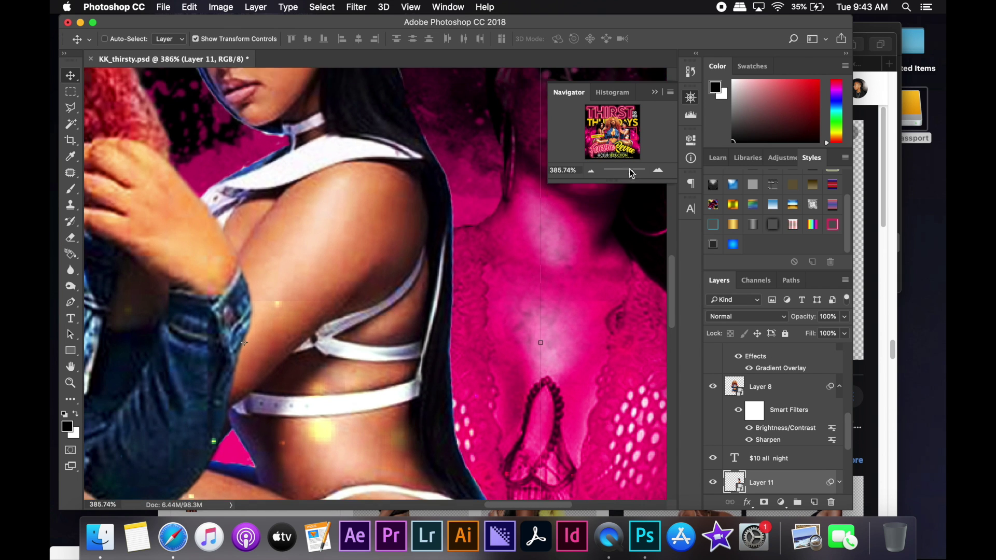
left_click_drag(631, 171, 625, 172)
double_click(732, 487)
Step: Add a new layer beneath the model filled with black
left_click(813, 507, "ctrl")
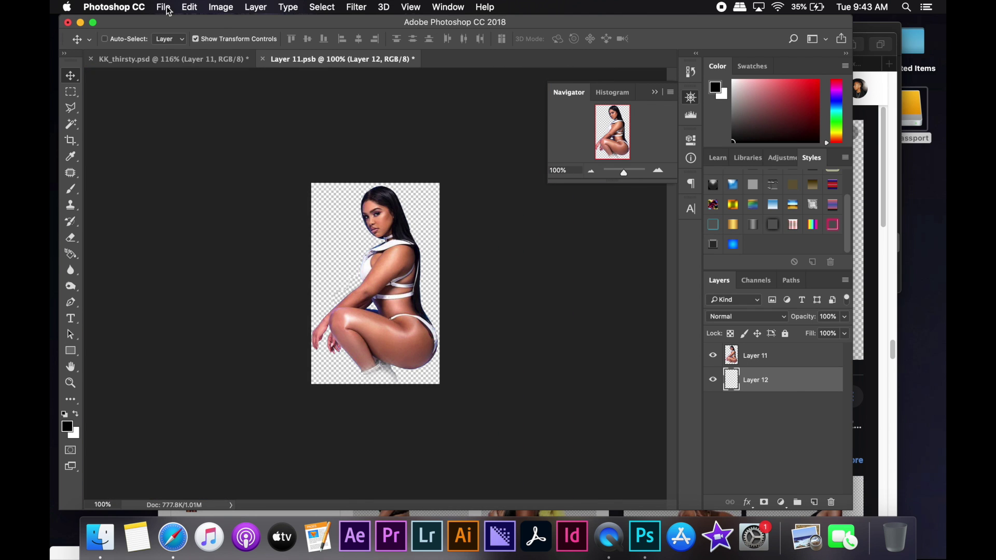
left_click(190, 7)
left_click(207, 205)
left_click(676, 187)
Step: Erase the stray fringe along the model's left edge
left_click_drag(624, 172, 627, 172)
key("w")
left_click(278, 162)
left_click(796, 357)
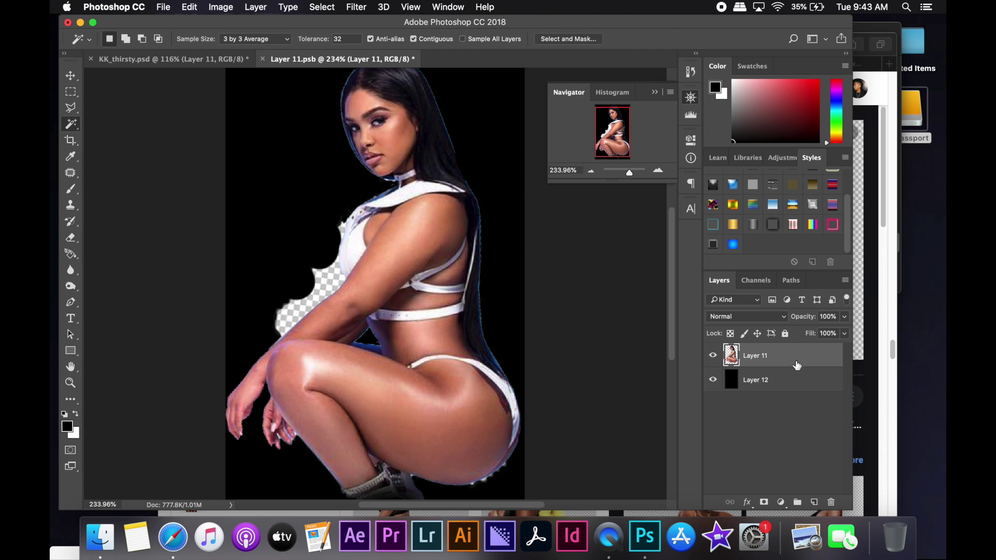
key("ctrl+d")
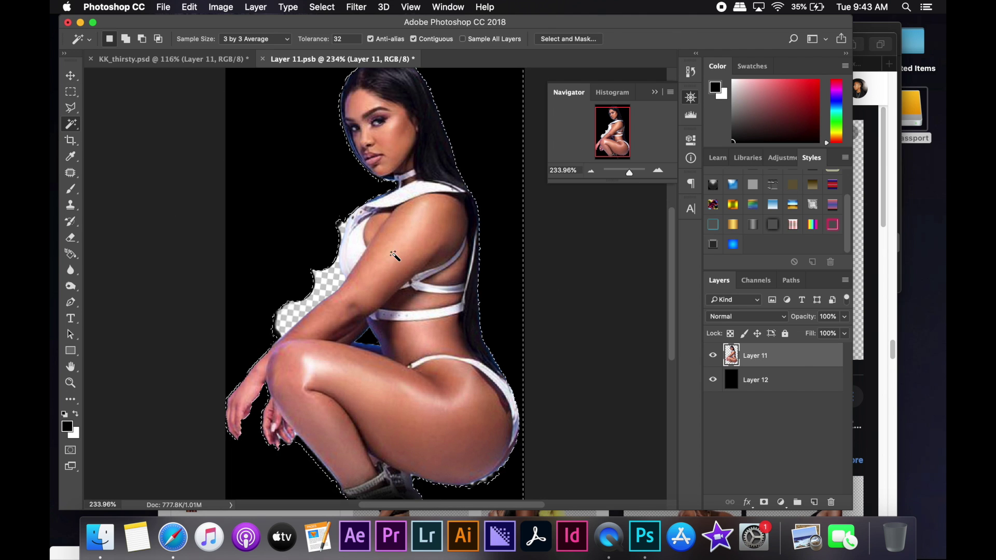
key("e")
left_click(123, 39)
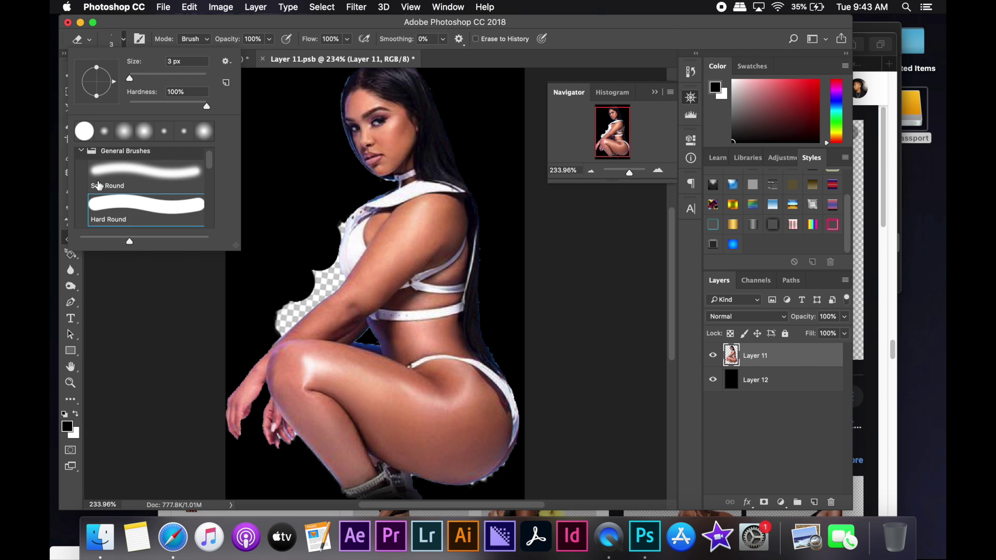
left_click_drag(320, 237, 270, 321)
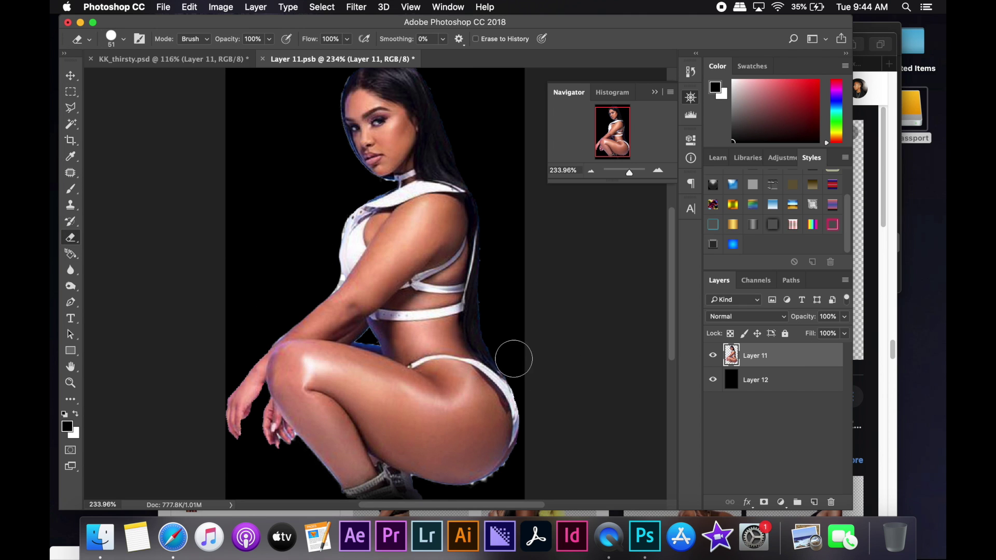
Step: Zoom in on the shoulder edge and shrink the eraser to 22 px
scroll(477, 285, "down", 5)
scroll(513, 281, "up", 5)
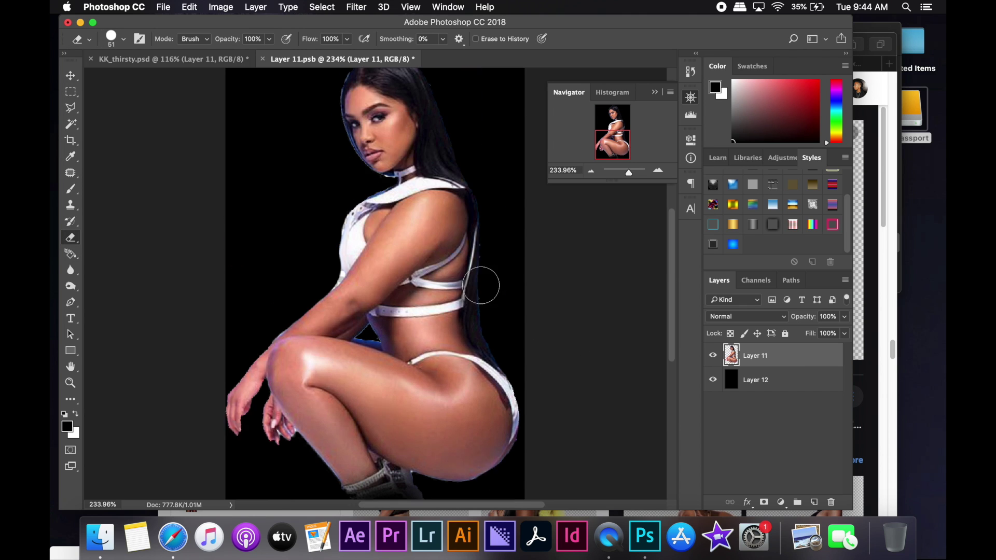
scroll(485, 283, "up", 1)
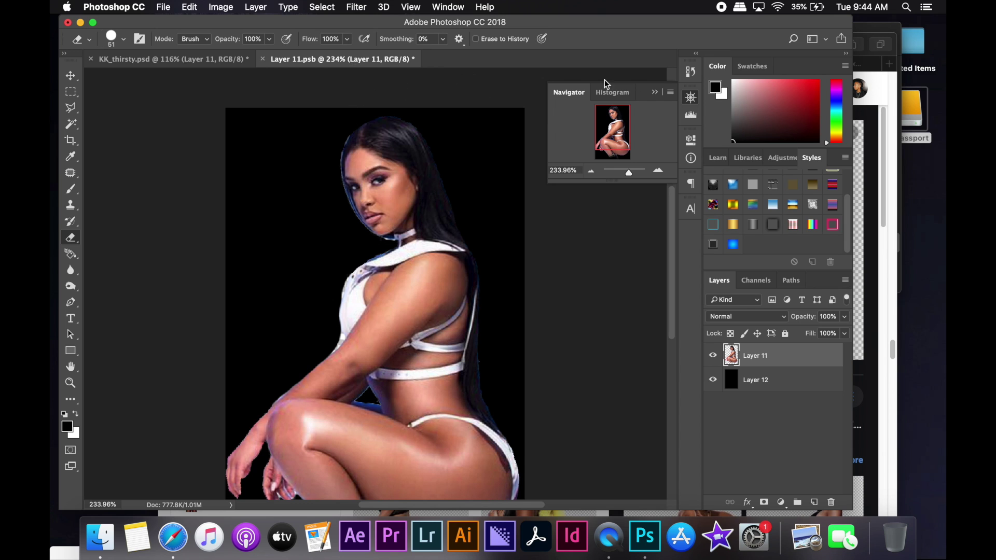
left_click(691, 71)
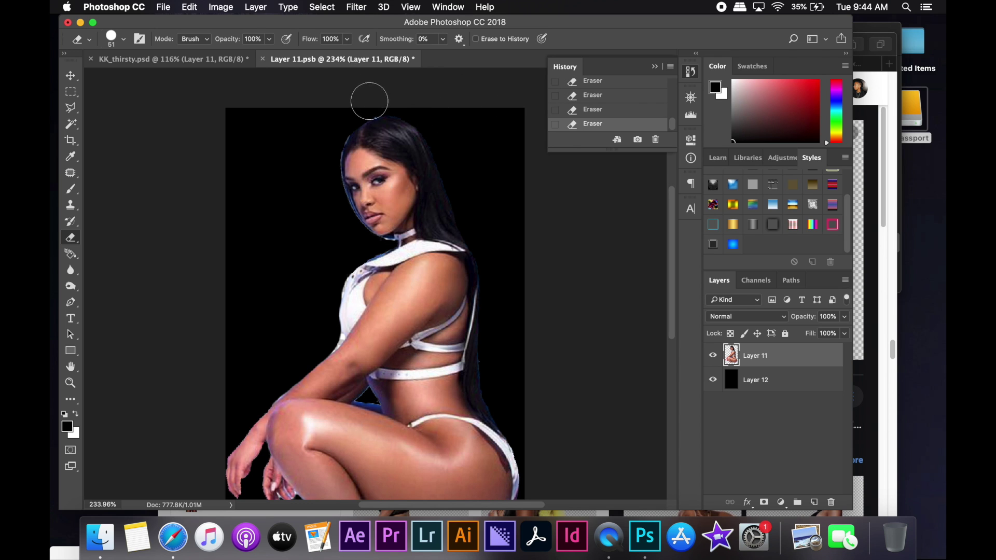
left_click(691, 97)
left_click_drag(620, 173, 636, 172)
left_click(123, 38)
left_click_drag(156, 74, 138, 73)
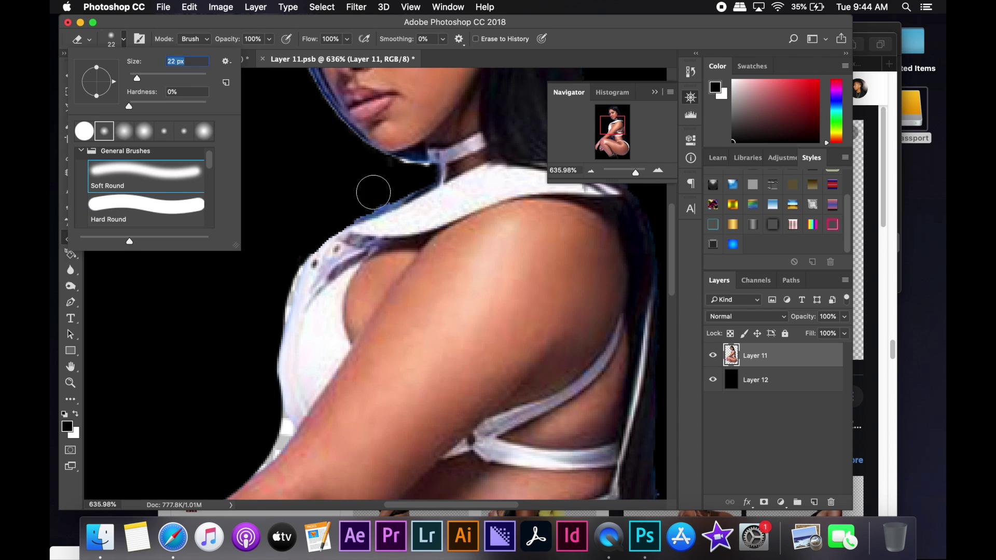
Step: Erase the blue rim along the face edge, then undo that stroke
scroll(280, 263, "up", 5)
left_click(124, 38)
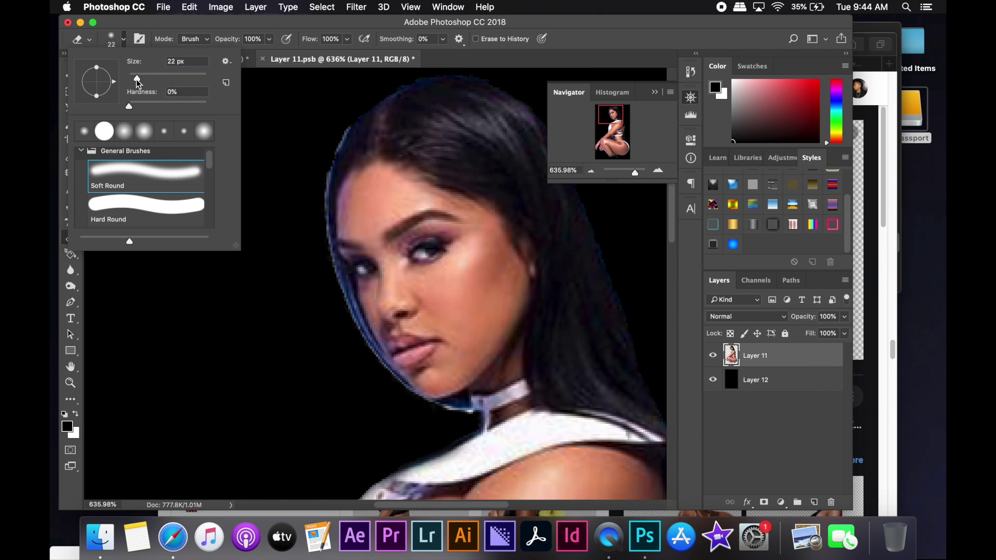
left_click(397, 76)
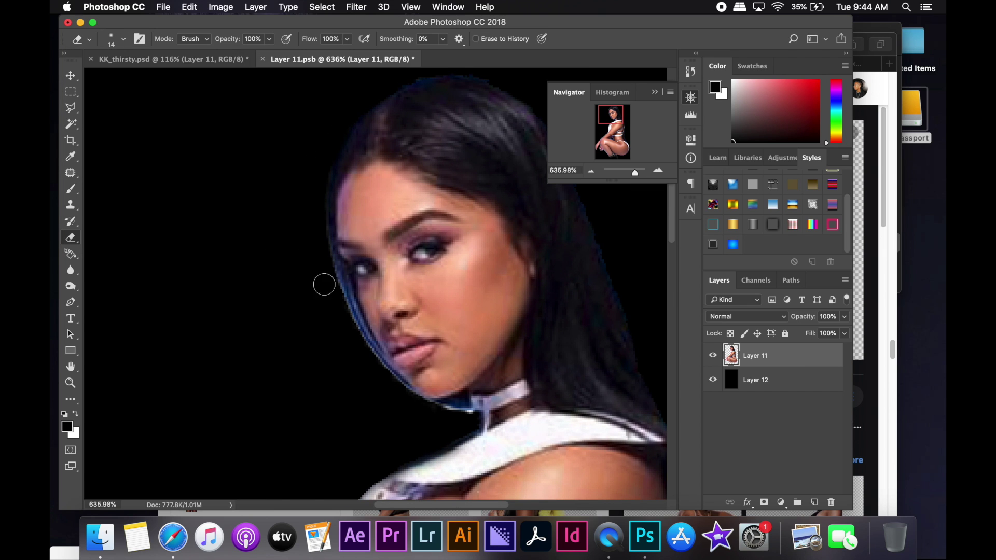
left_click_drag(319, 257, 405, 394)
key("cmd+z")
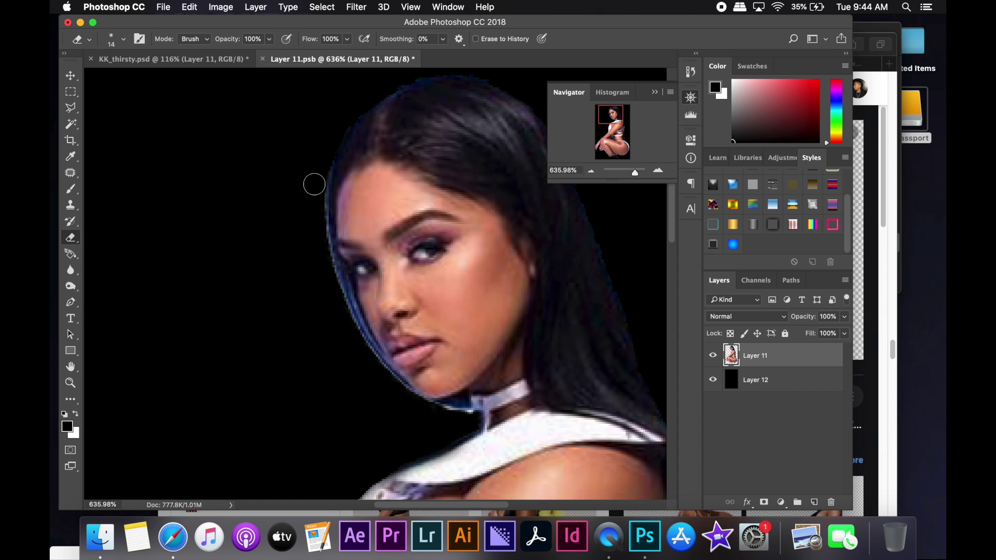
scroll(330, 140, "up", 3)
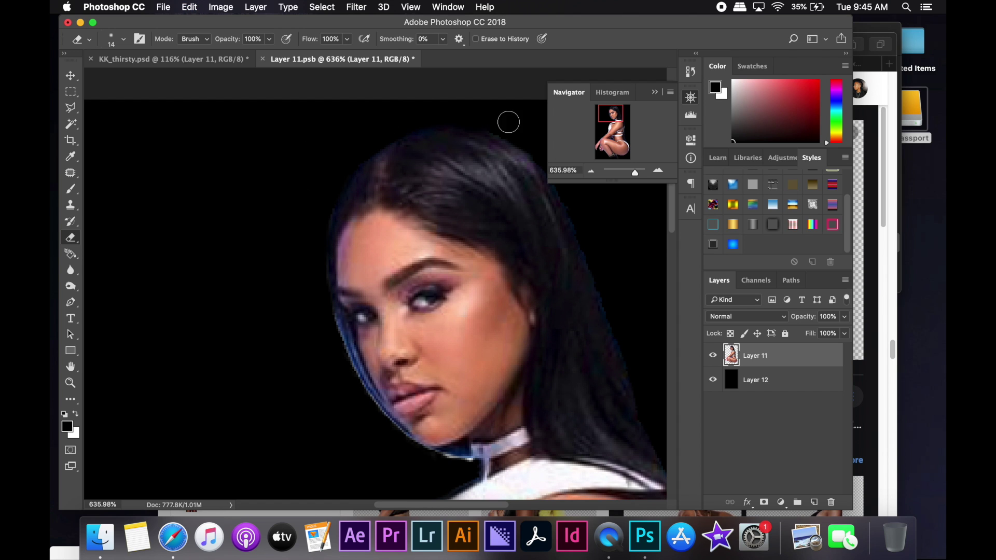
scroll(514, 121, "down", 5)
scroll(342, 248, "down", 3)
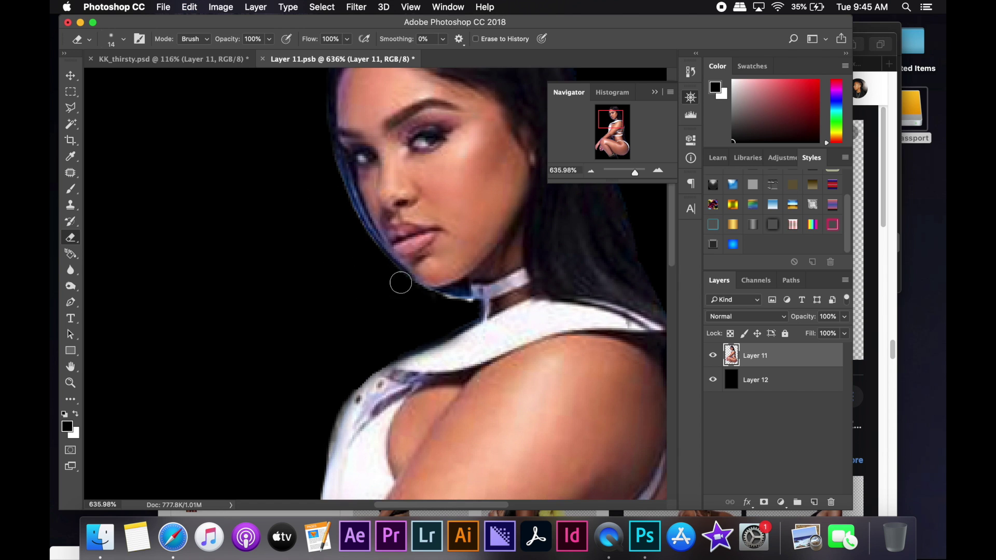
Step: Shift the Blues hue toward pink with Hue/Saturation, then save and close Layer 11.psb
key("super+0")
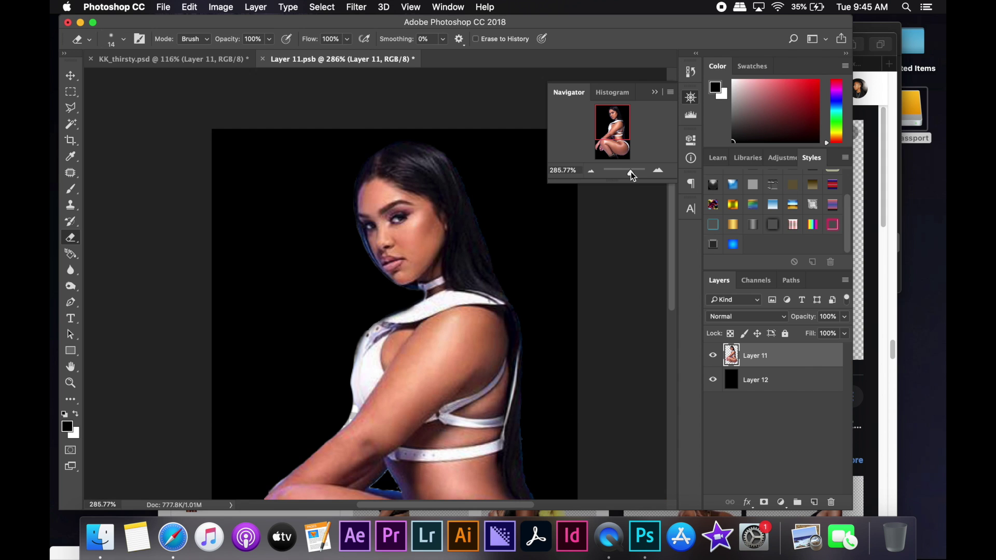
key("v")
left_click(255, 7)
left_click(397, 108)
left_click(672, 141)
left_click(670, 187)
mouse_move(734, 177)
left_mouse_down()
mouse_move(698, 178)
mouse_move(759, 180)
left_mouse_up()
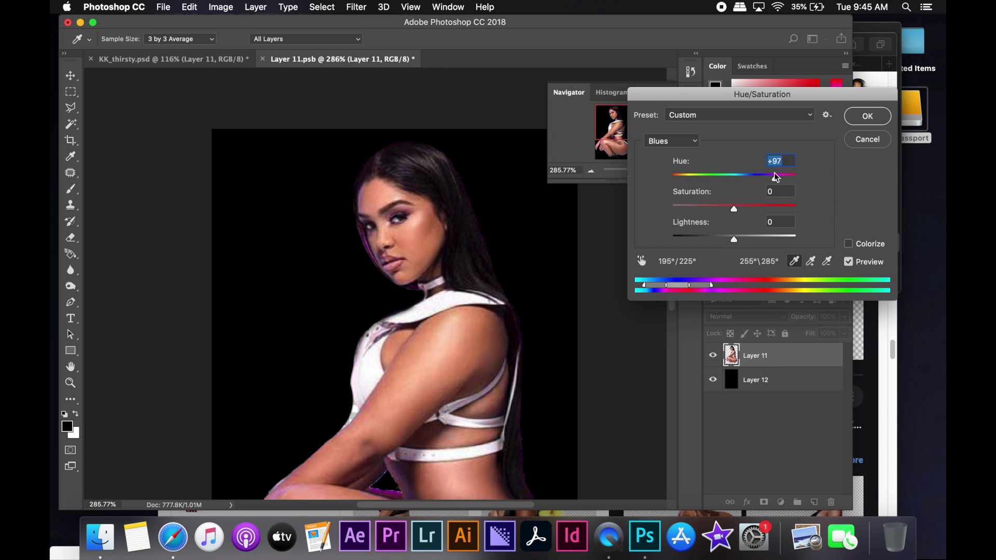
left_click(861, 119)
left_click(263, 59)
left_click(596, 191)
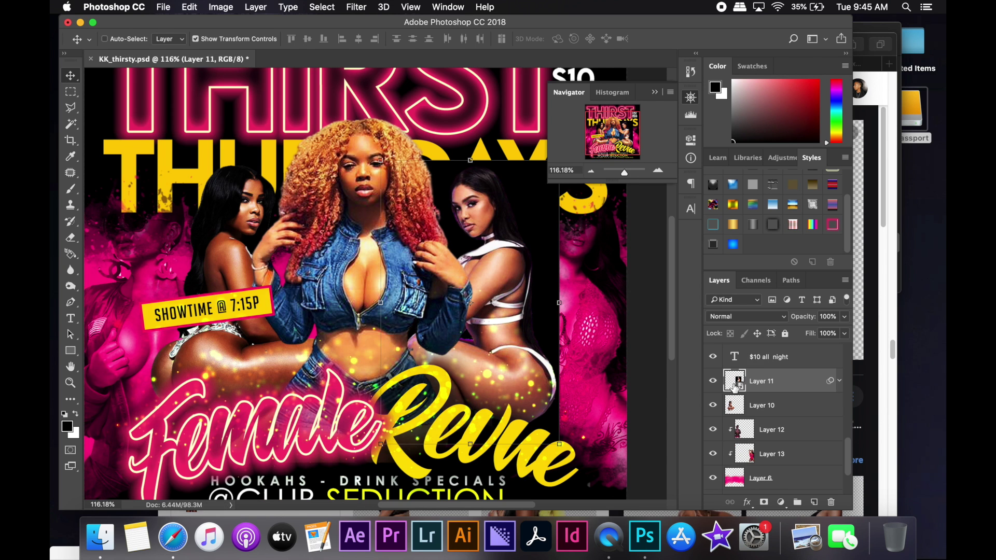
Step: Delete the black backdrop inside Layer 11's smart object, save it, and zoom the flyer to about 61%
double_click(734, 381)
key("Delete")
key("super+s")
key("super+w")
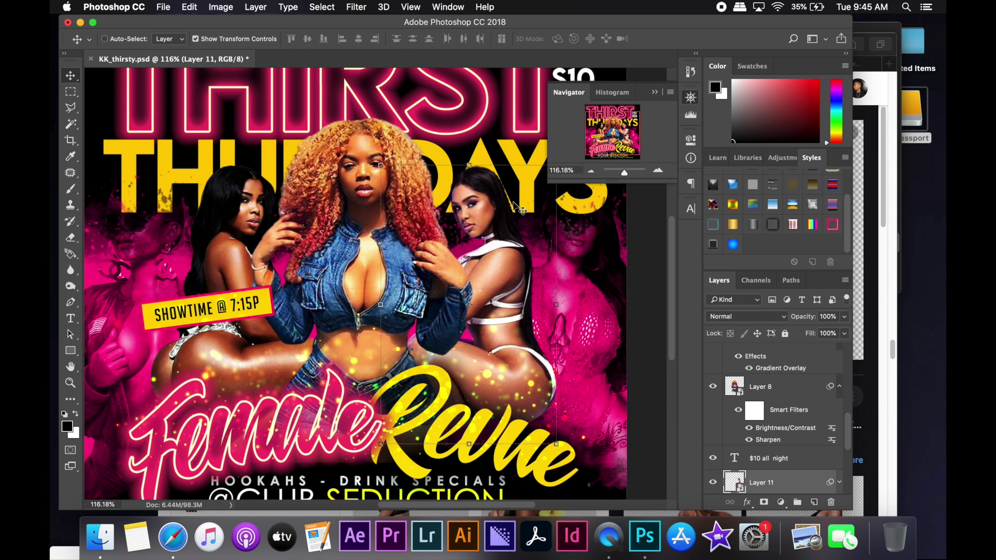
left_click(382, 6)
left_click(550, 270)
left_click(574, 167)
left_click_drag(624, 172, 622, 170)
Step: In Finder's flyer source folder, open the elite_toydrive flyer for reference
key("super+Tab")
key("super+n")
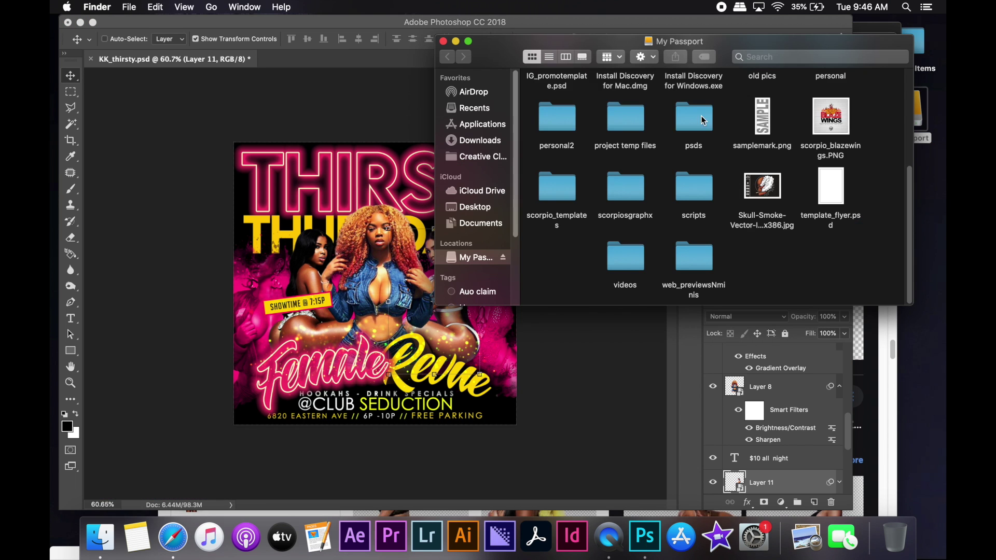
mouse_move(910, 236)
left_mouse_down()
mouse_move(909, 262)
mouse_move(909, 179)
left_mouse_up()
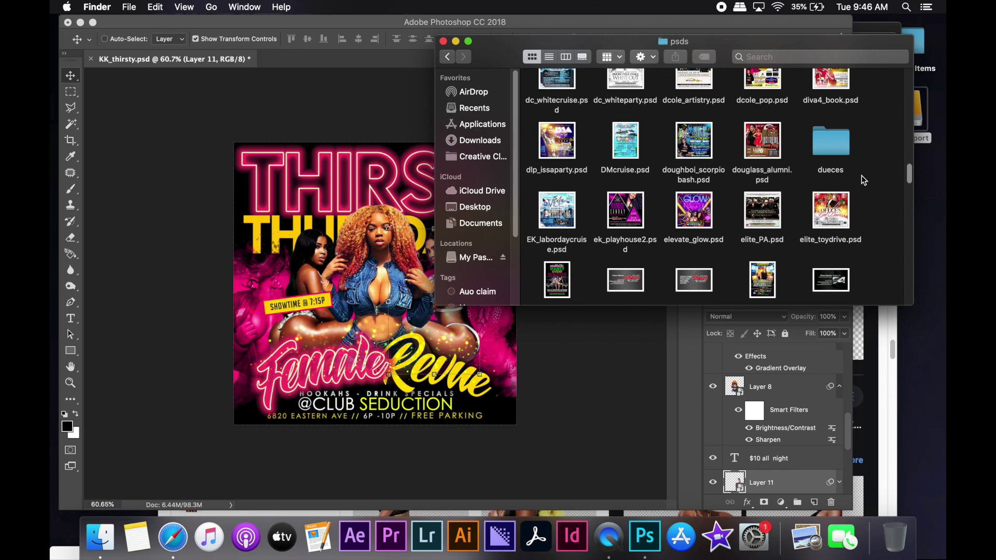
double_click(830, 210)
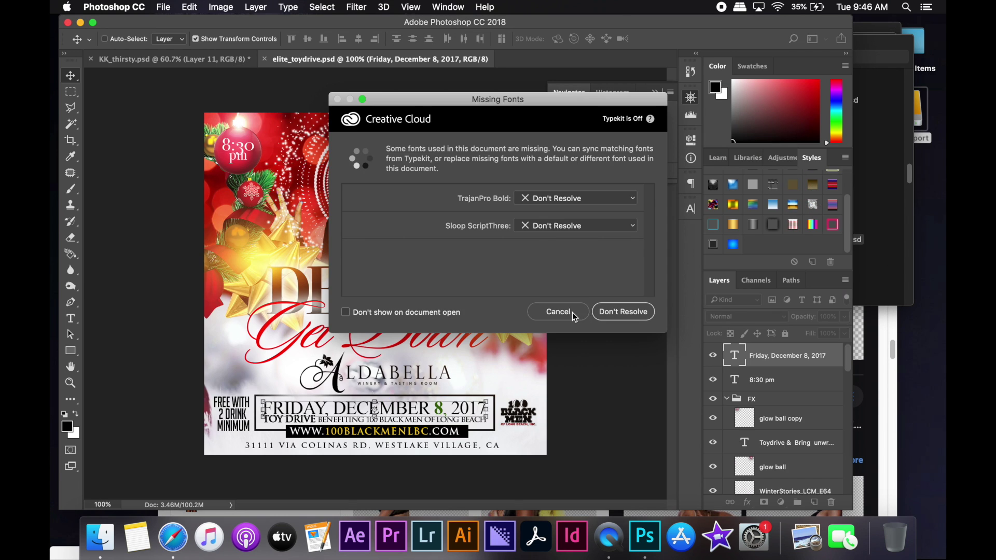
Step: Open the dc_fempire flyer file and dismiss the Missing Fonts warning
left_click(895, 187)
scroll(882, 191, "up", 2)
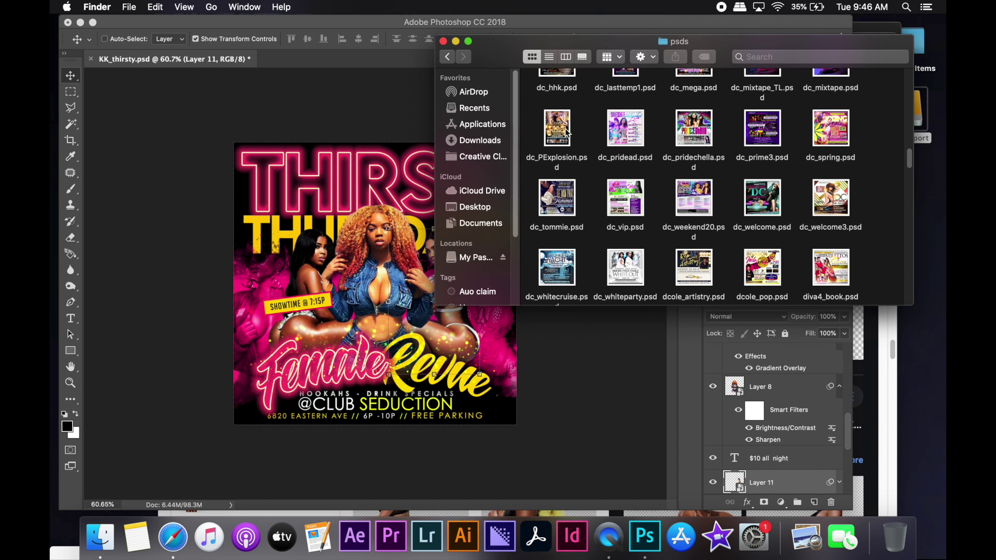
scroll(570, 139, "up", 3)
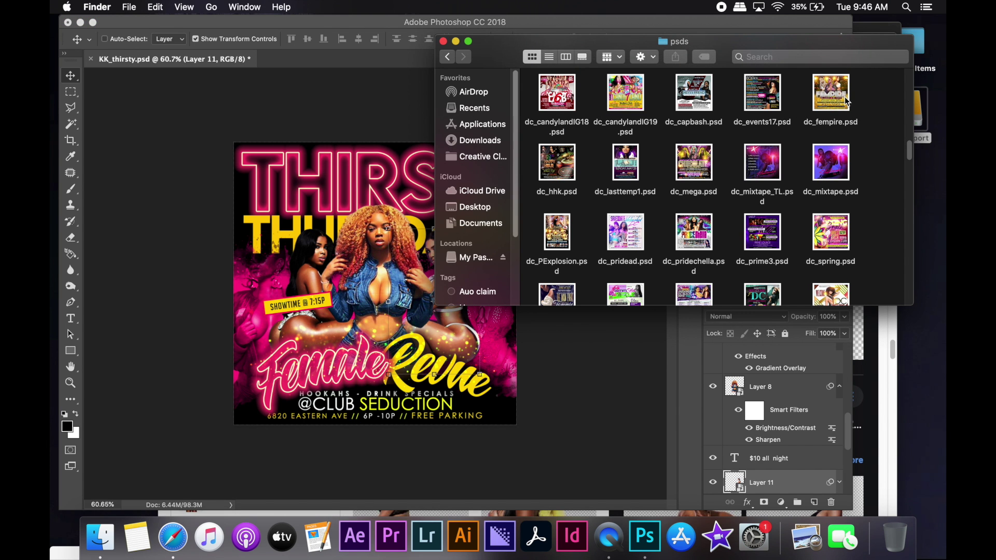
scroll(751, 151, "up", 3)
double_click(831, 184)
left_click(558, 309)
Step: Open dc_PExplosion.psd from the psds folder and dismiss the Missing Fonts warning
left_click(908, 151)
left_click_drag(908, 152, 910, 126)
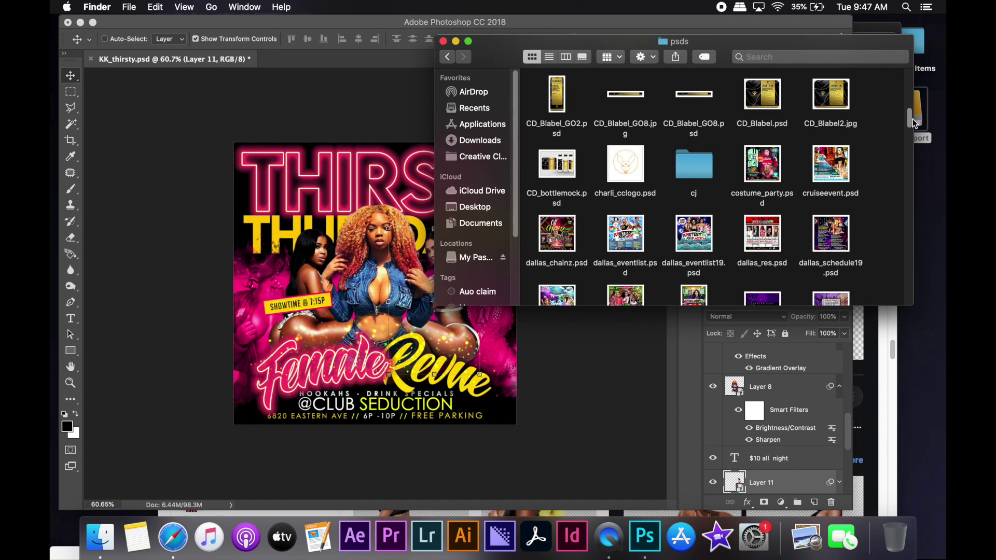
scroll(882, 135, "down", 5)
scroll(727, 197, "down", 3)
scroll(623, 224, "down", 3)
double_click(566, 244)
left_click(622, 310)
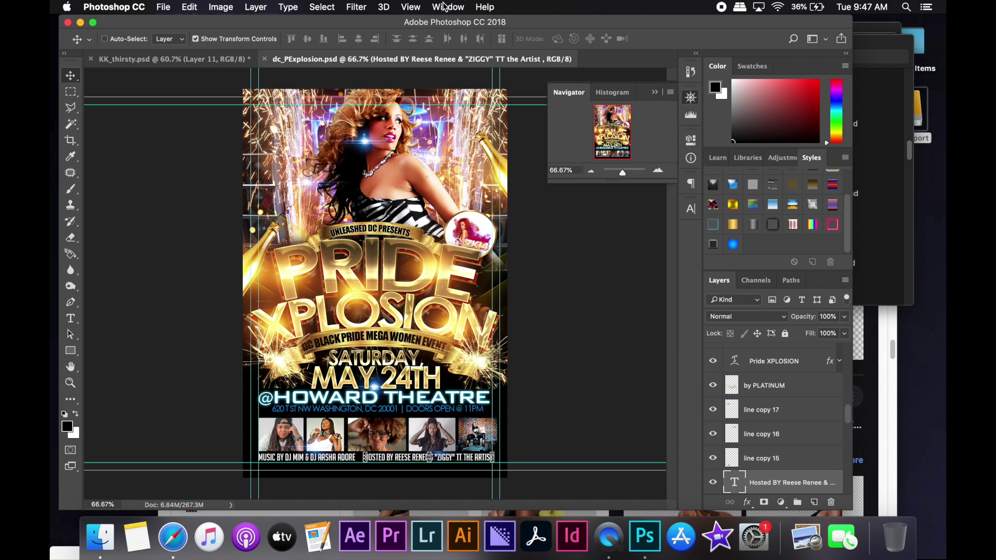
Step: Float the Pride Xplosion flyer in its own window and copy its CB light layer into Thirst Thursdays
left_click(448, 7)
left_click(644, 52)
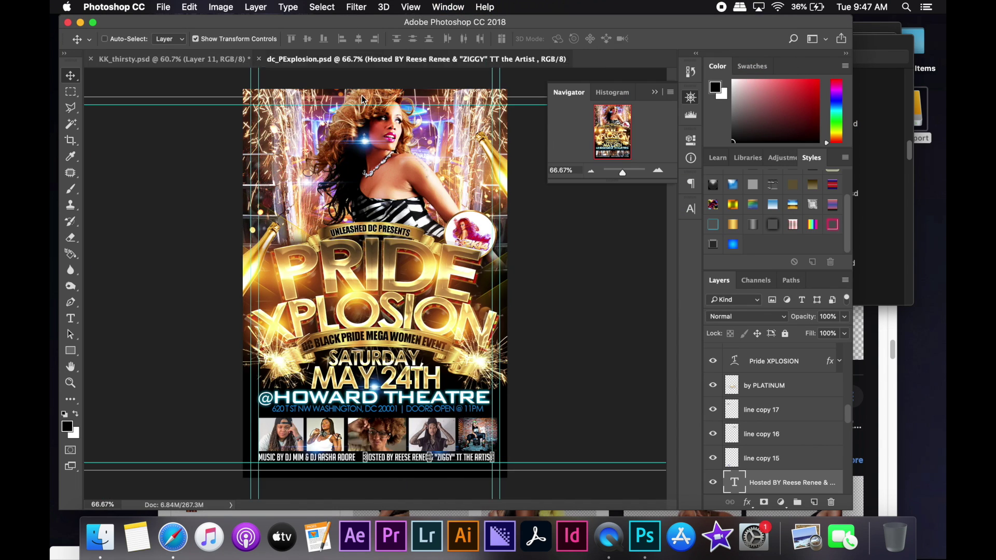
left_click_drag(171, 59, 192, 183)
left_click_drag(418, 330, 419, 332)
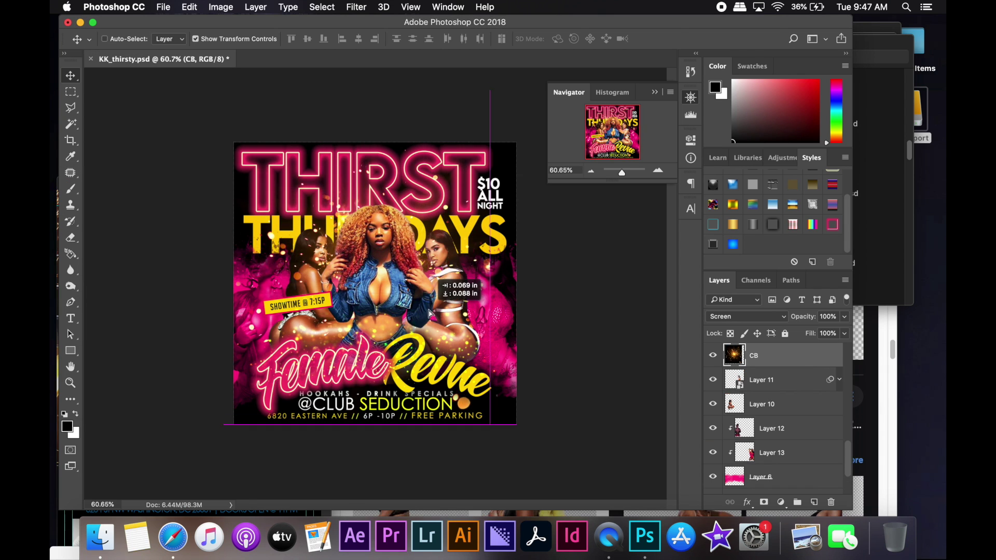
Step: Copy a FLARE layer into the flyer, bring it to front, and position a duplicate copy
left_click(58, 467)
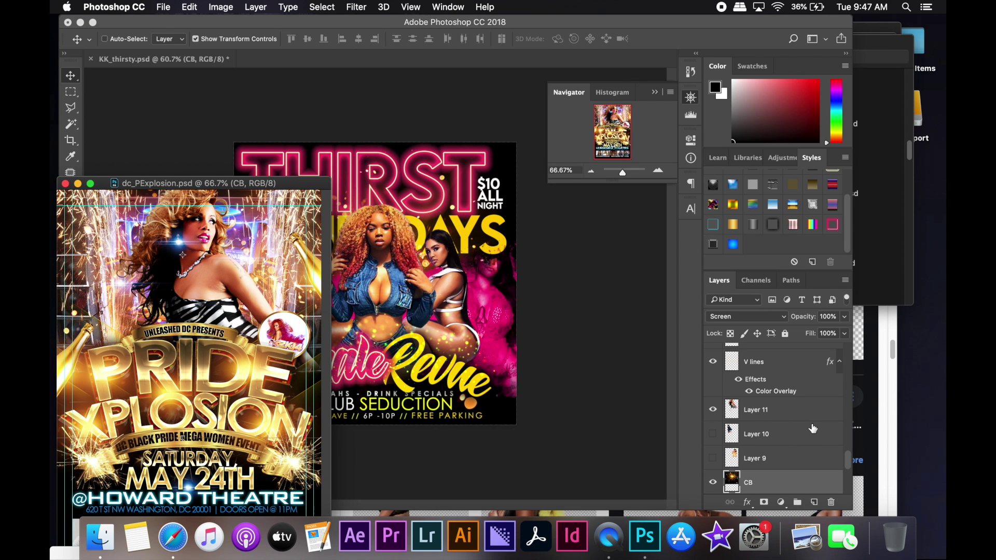
scroll(813, 429, "down", 2)
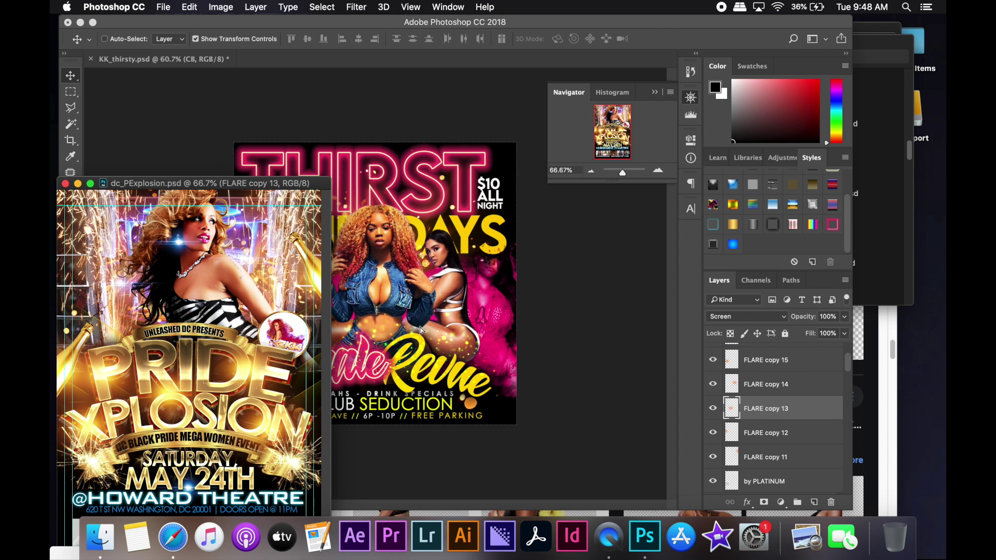
left_click_drag(768, 436, 423, 265)
left_click(255, 6)
left_click(446, 349)
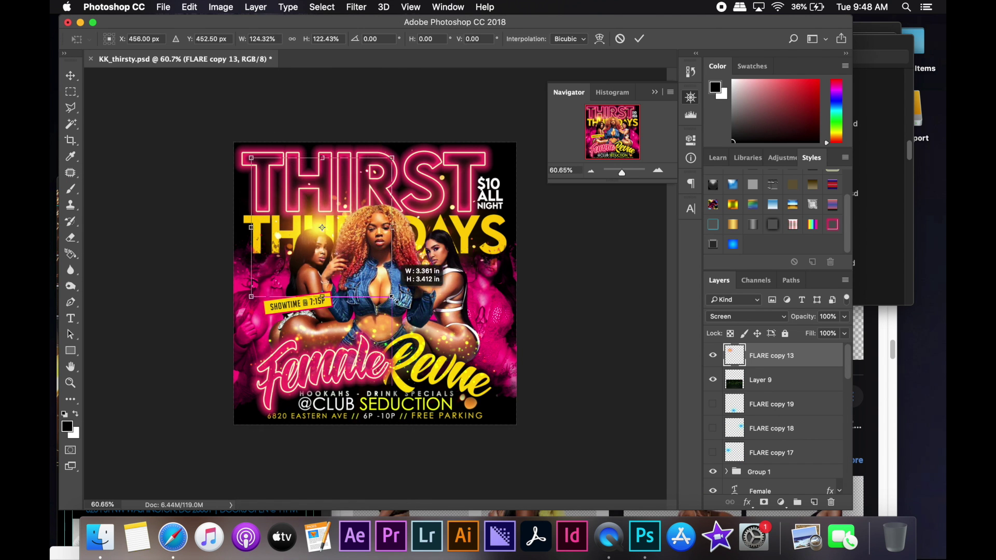
right_click(772, 356)
left_click(649, 392)
key("Return")
left_click_drag(431, 228, 431, 254)
Step: Add FLARE copy 15 toward the flyer's left edge, then copy Layer 8 into the flyer
right_click(772, 355)
left_click(733, 407)
key("Return")
left_click_drag(461, 387, 374, 403)
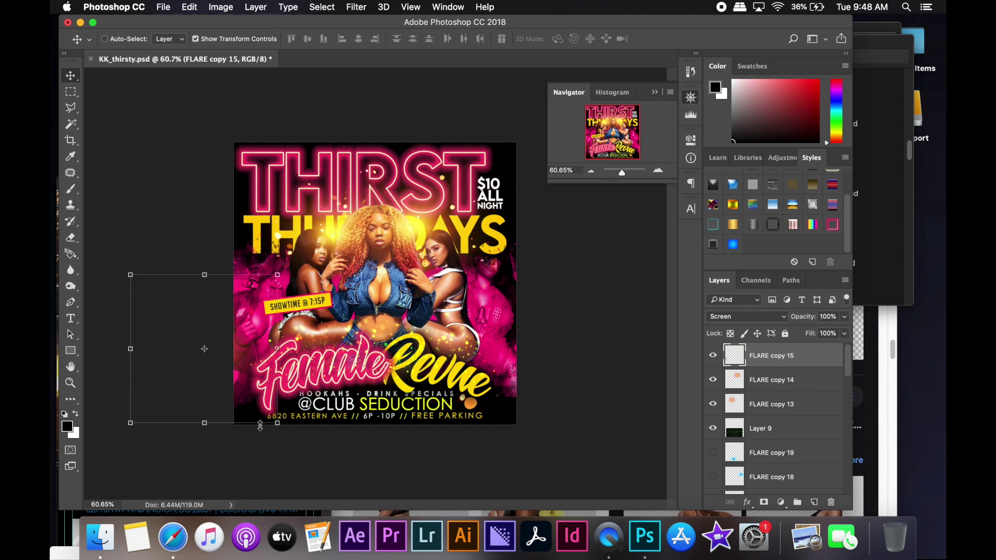
left_click_drag(373, 402, 54, 439)
key("ctrl+z")
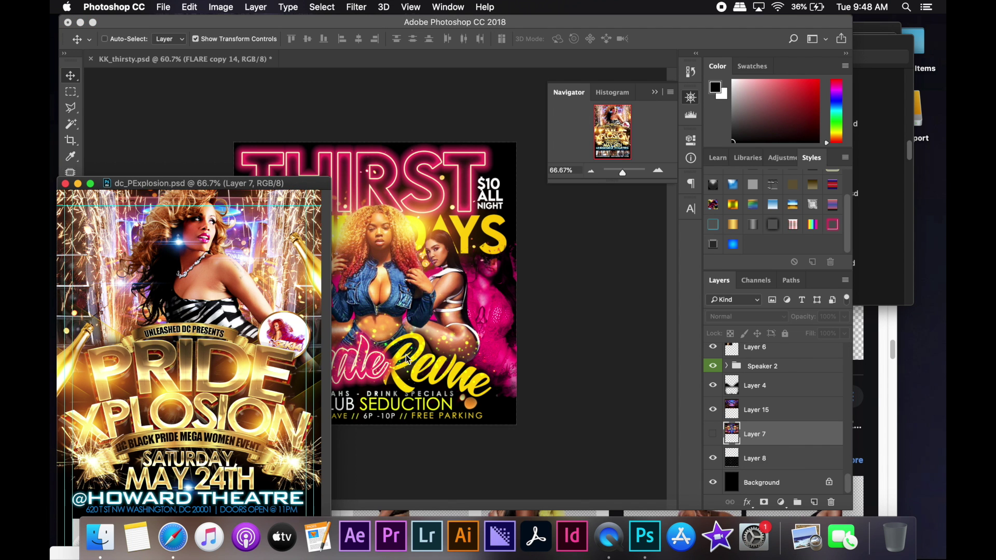
left_click_drag(541, 438, 540, 440)
left_click(255, 7)
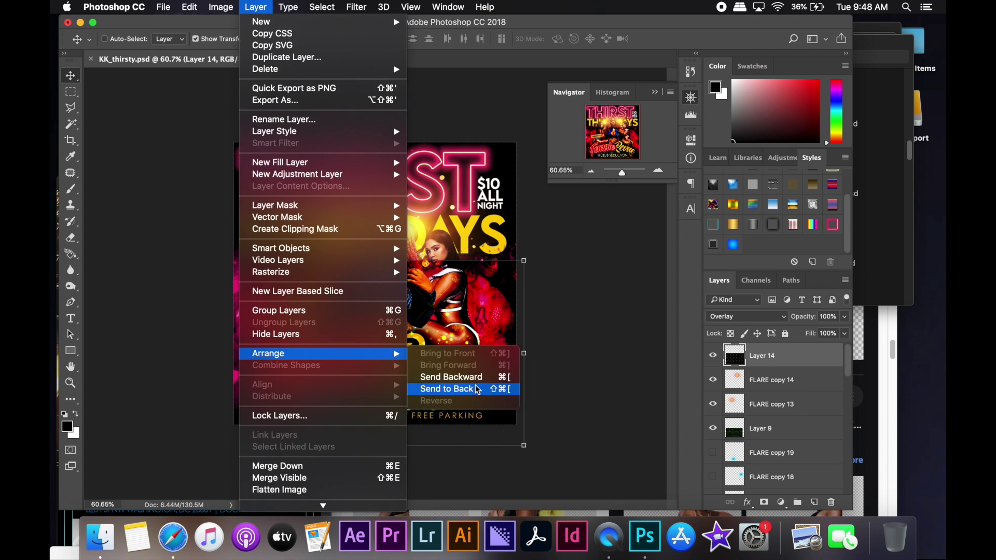
Step: Send Layer 14 to the back, enlarge it across the flyer, and set Screen blending at 47% opacity
left_click(446, 389)
left_click_drag(524, 445, 542, 461)
key("Return")
left_click(746, 316)
left_click(732, 285)
left_click(746, 316)
left_click(731, 305)
left_click_drag(845, 316, 807, 336)
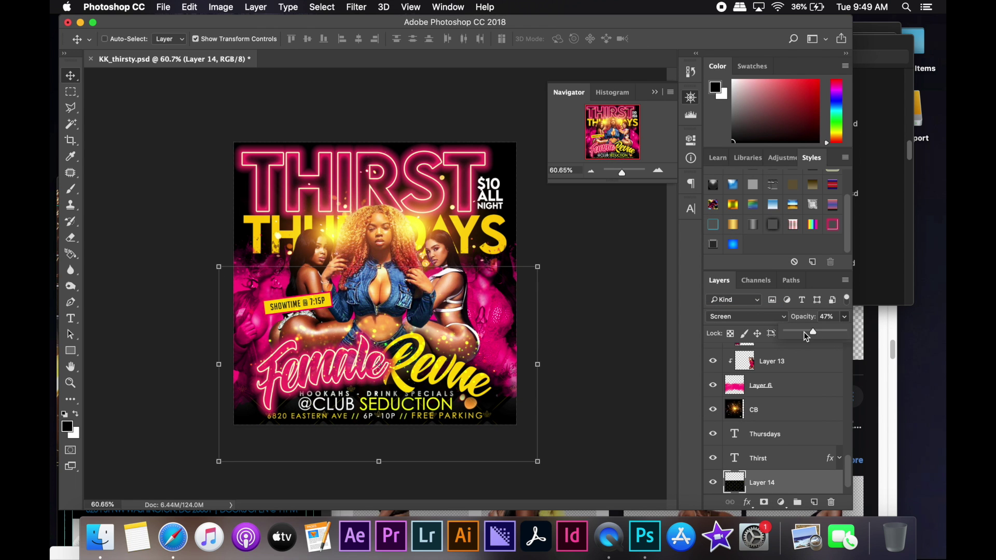
Step: Duplicate Layer 14, move the copy up and shift its hue, then draw a thin tall bar top right
right_click(809, 482)
left_click(684, 67)
left_click(615, 213)
left_click_drag(411, 335, 421, 198)
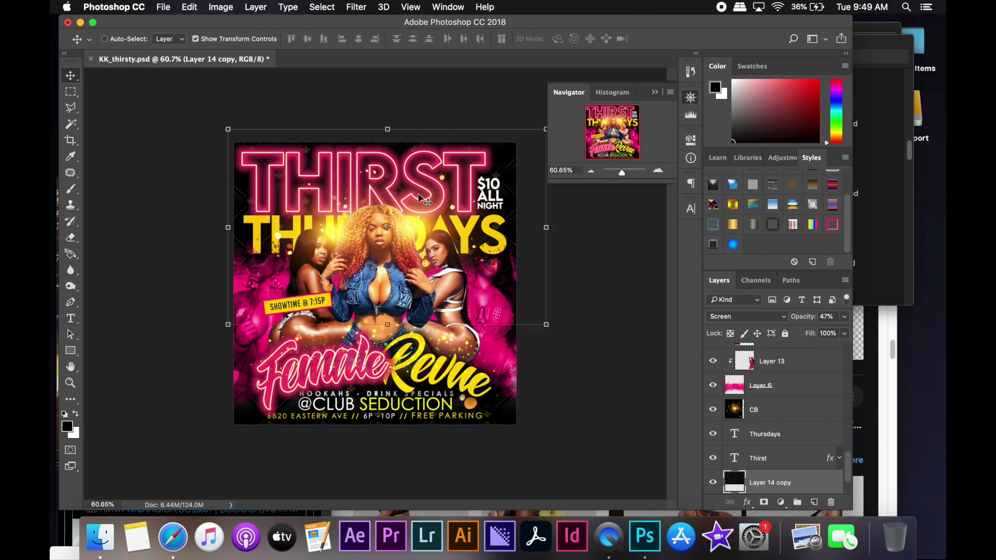
left_click(221, 7)
left_click(384, 112)
mouse_move(734, 179)
left_mouse_down()
mouse_move(776, 183)
mouse_move(707, 183)
left_mouse_up()
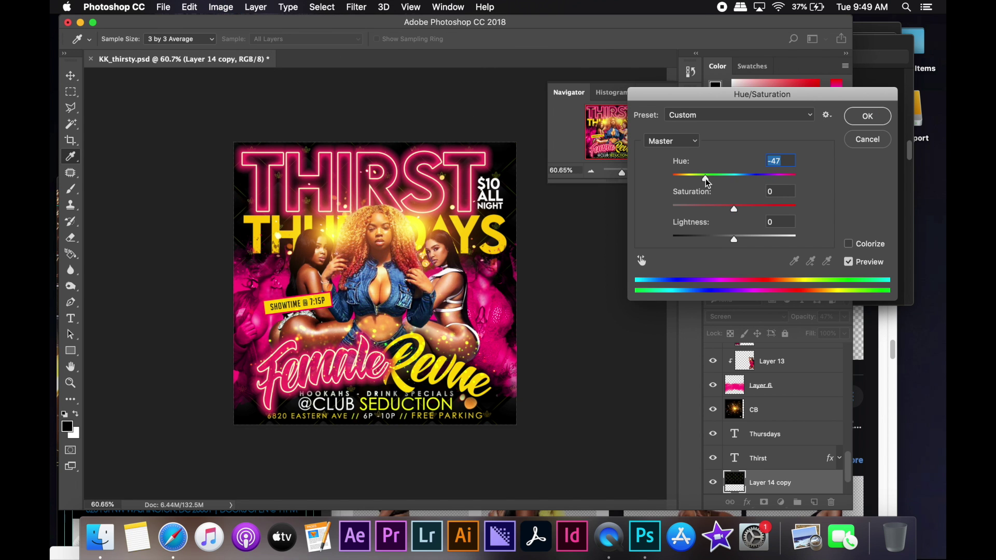
left_click(867, 116)
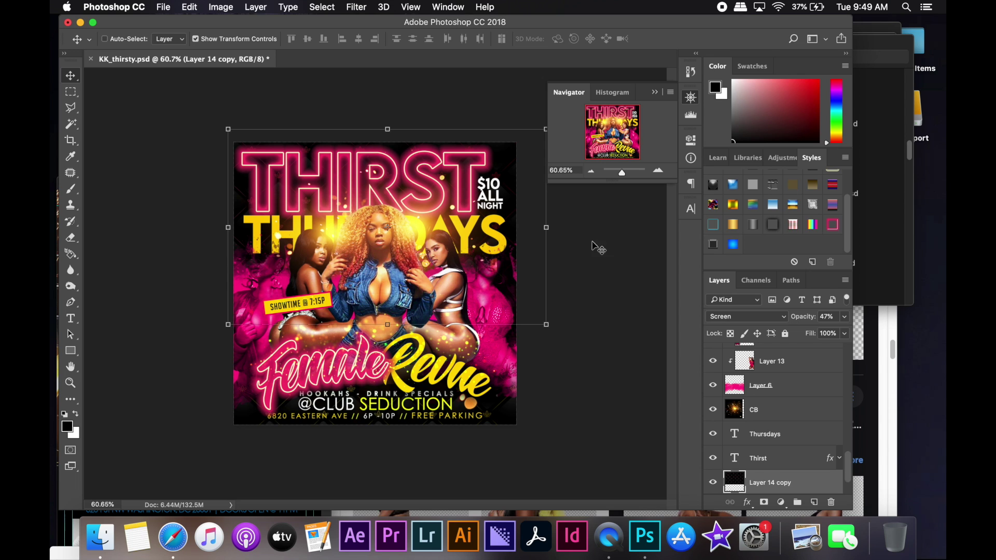
left_click(70, 350)
left_click_drag(494, 135, 501, 176)
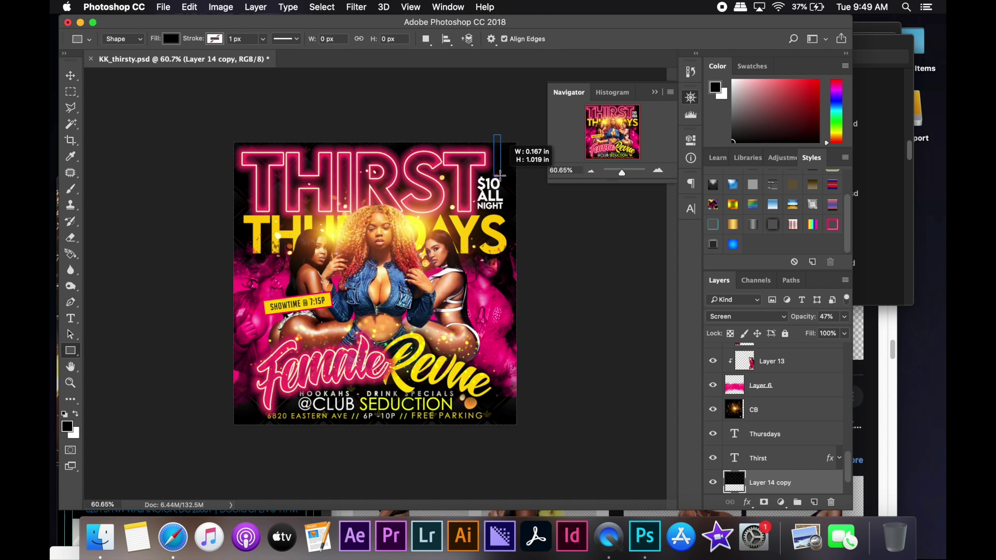
Step: Commit the new rectangle and change the font size of the $10 ALL NIGHT text
key("v")
key("t")
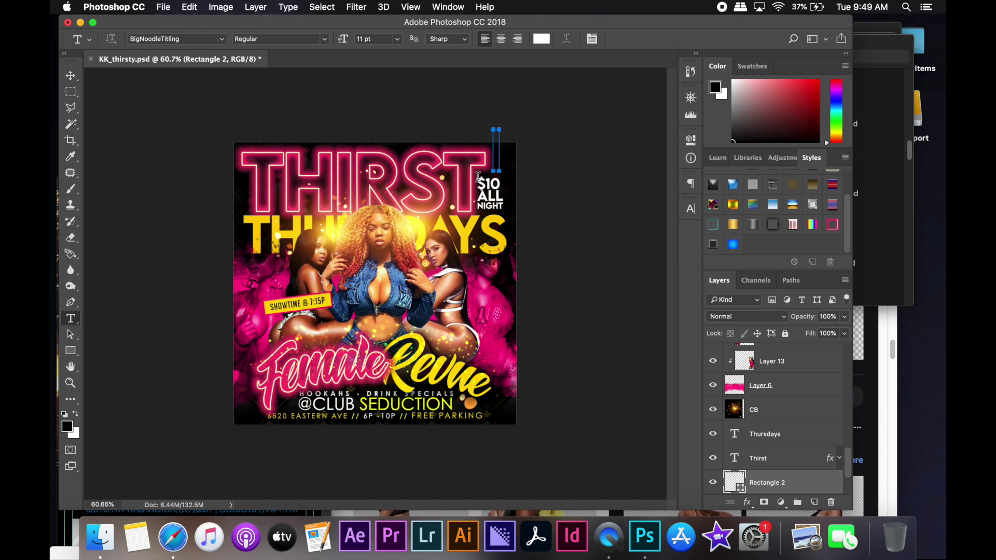
double_click(478, 179)
left_click(397, 38)
left_click(378, 167)
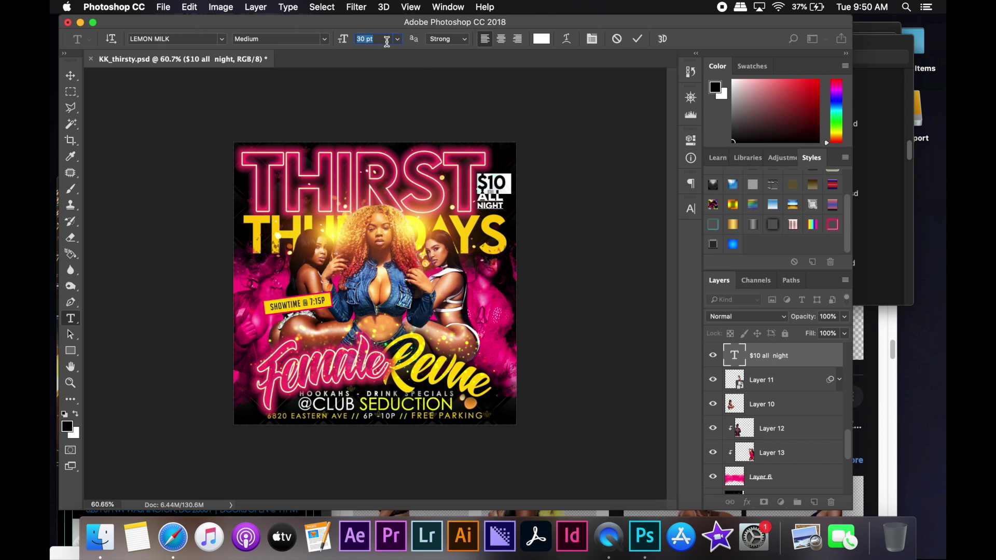
left_click(637, 40)
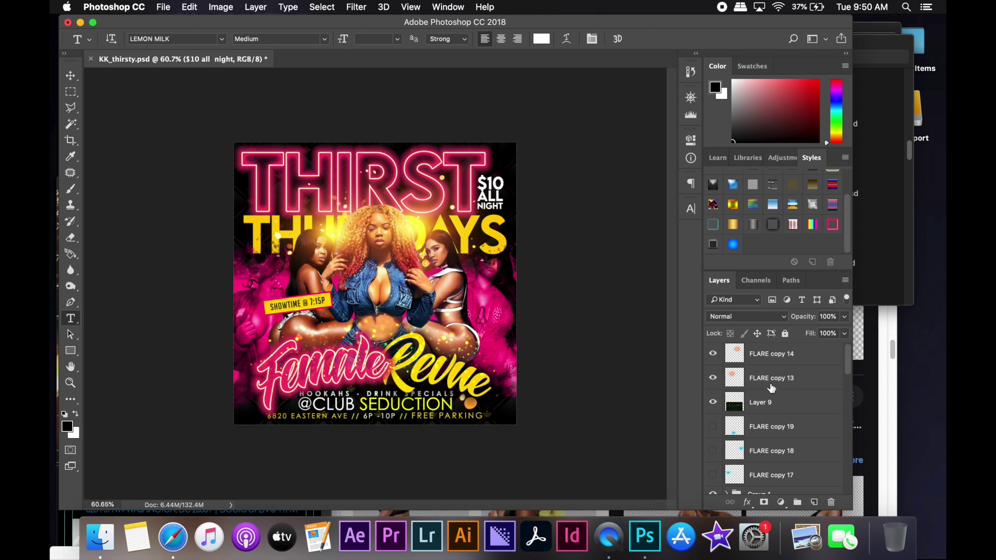
Step: Fill the Rectangle 2 accent bar with hot pink
scroll(772, 415, "down", 10)
double_click(734, 415)
left_click(709, 204)
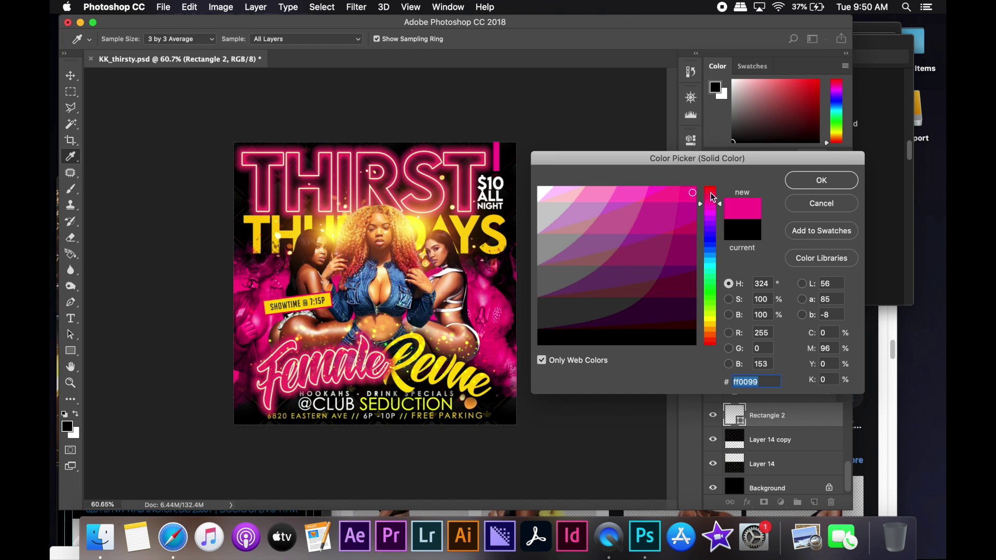
left_click(710, 328)
Step: Change the colour of the $10 ALL NIGHT text
key("Return")
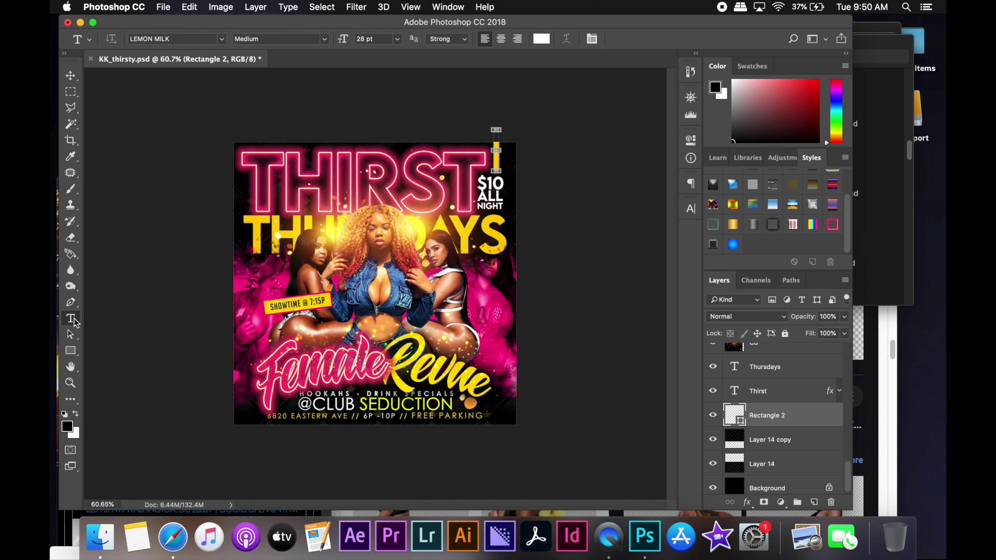
double_click(490, 182)
left_click(541, 39)
key("Return")
left_click(638, 38)
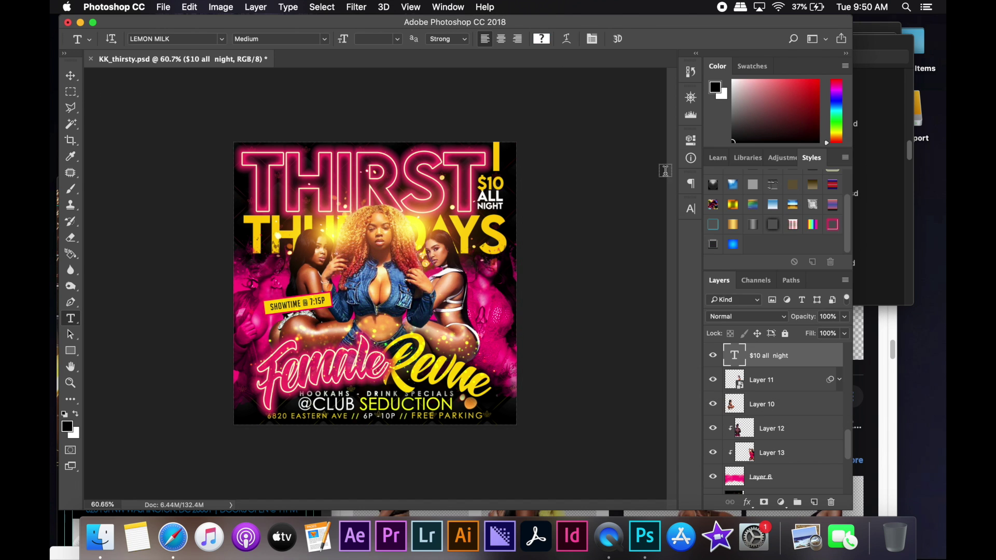
key("v")
Step: Save the flyer, then start a Save As copy with the format set to JPEG
left_click(163, 7)
left_click(176, 122)
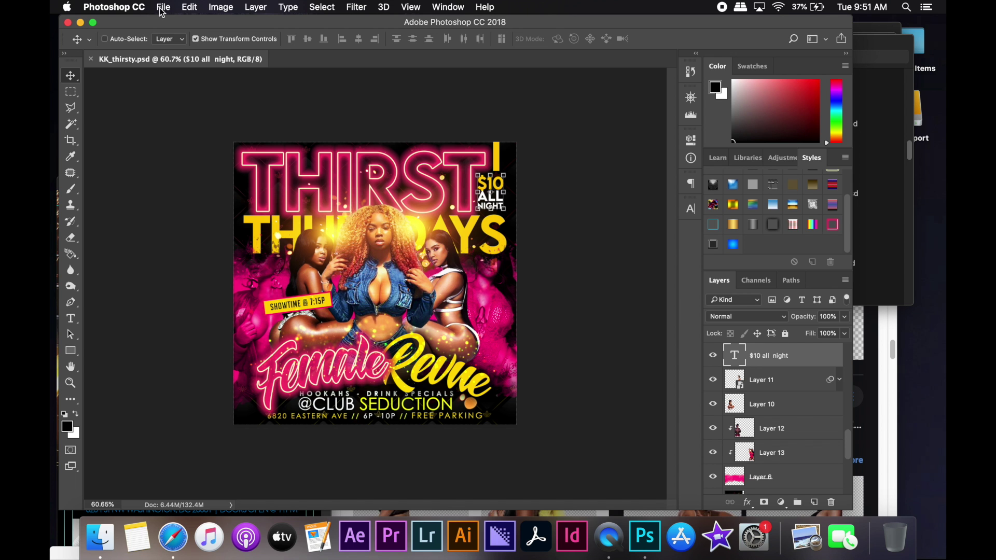
left_click(163, 7)
left_click(178, 133)
left_click(560, 305)
left_click(586, 372)
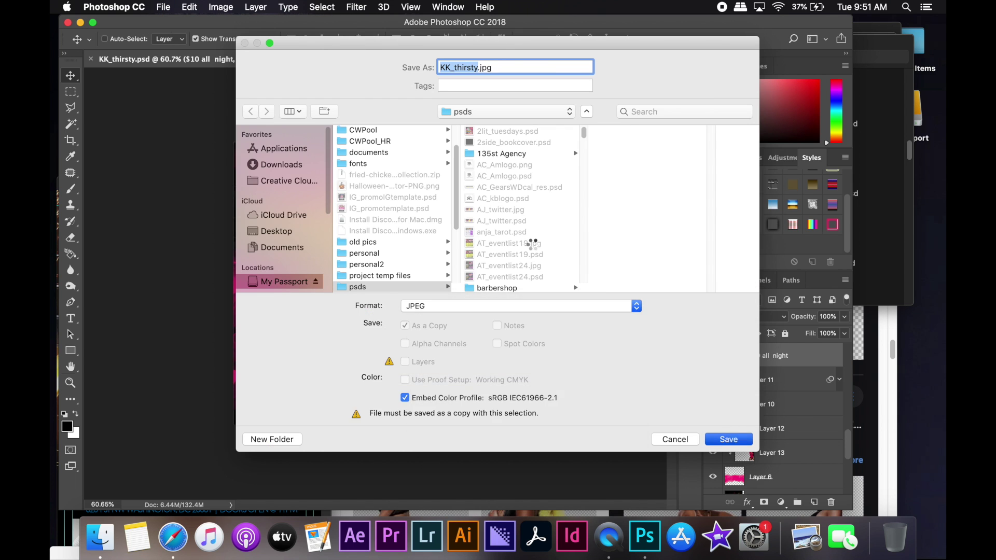